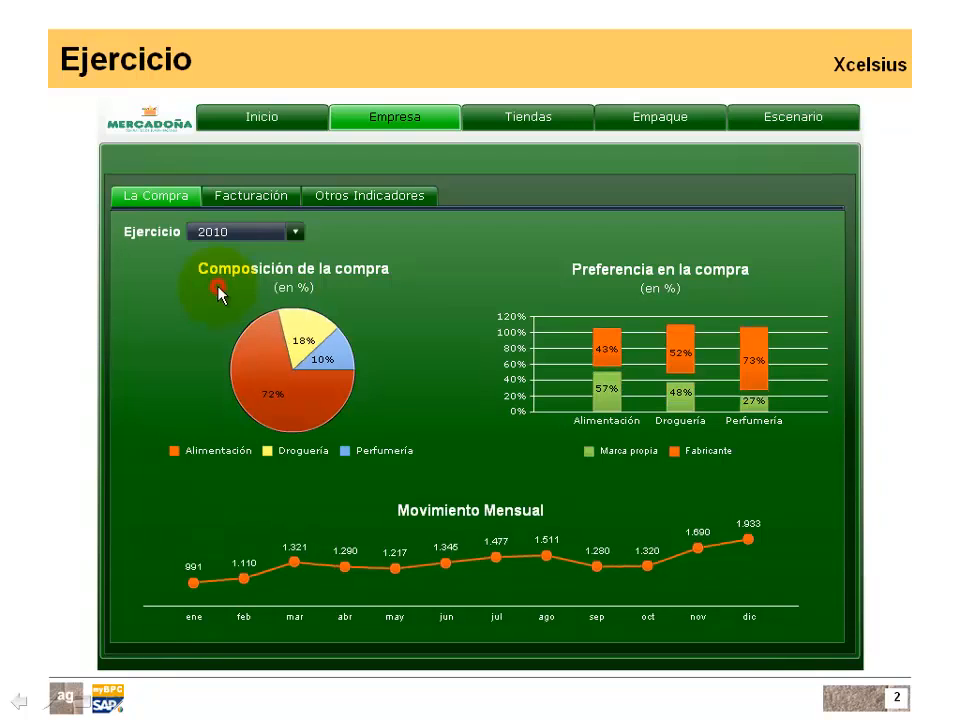
- Try the Ejercicio selector on the finished dashboard's La Compra page with 2011 and another year, comparing the charts
{"action": "left_click", "coordinate": [259, 241]}
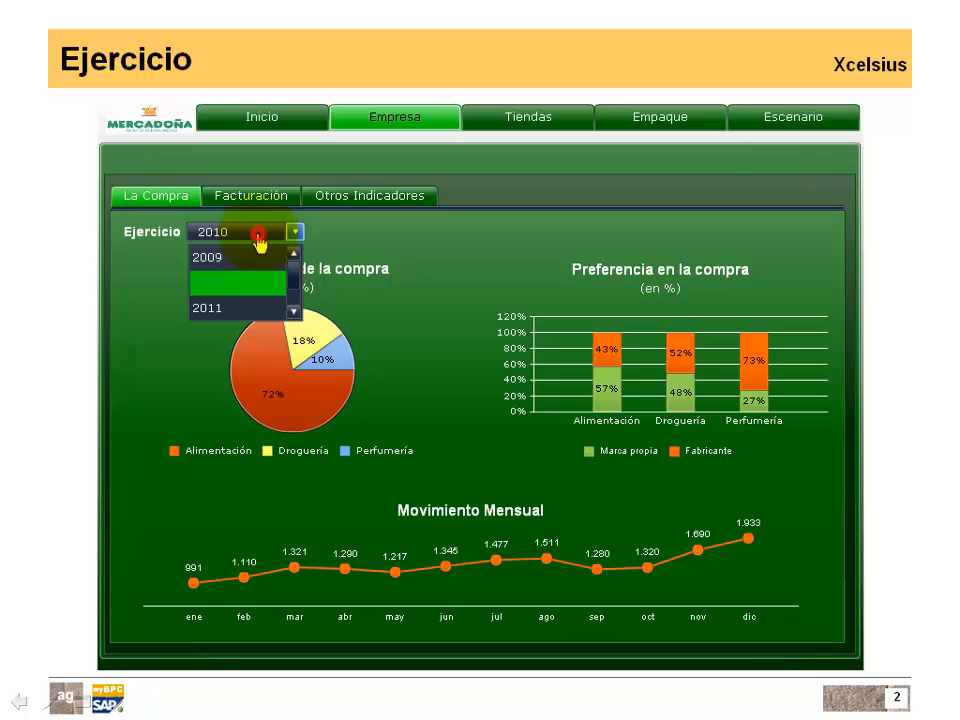
{"action": "left_click", "coordinate": [233, 316]}
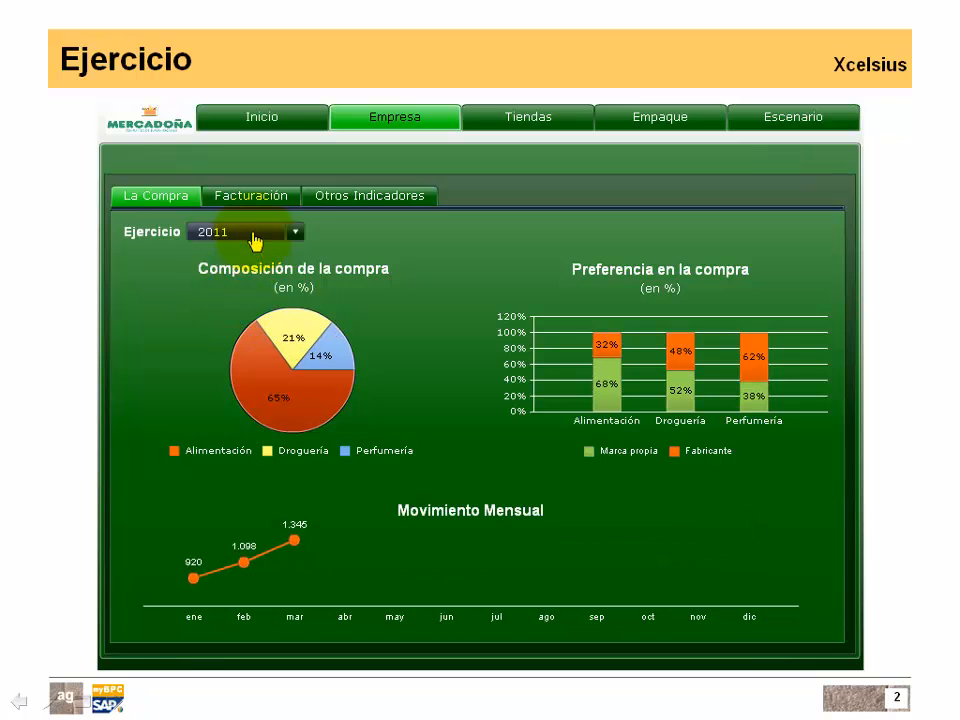
{"action": "left_click", "coordinate": [255, 241]}
{"action": "left_click", "coordinate": [243, 283]}
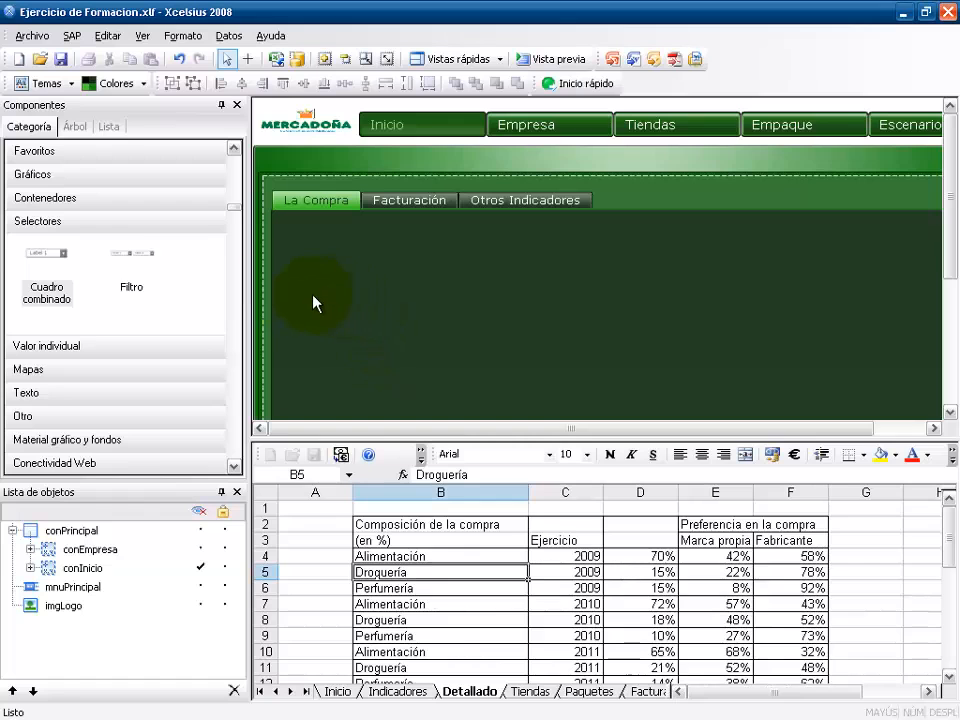
- Add a combo box (Cuadro combinado) to the La Compra tab and position it near the top, leaving room for a label beside it
{"action": "left_click", "coordinate": [47, 296]}
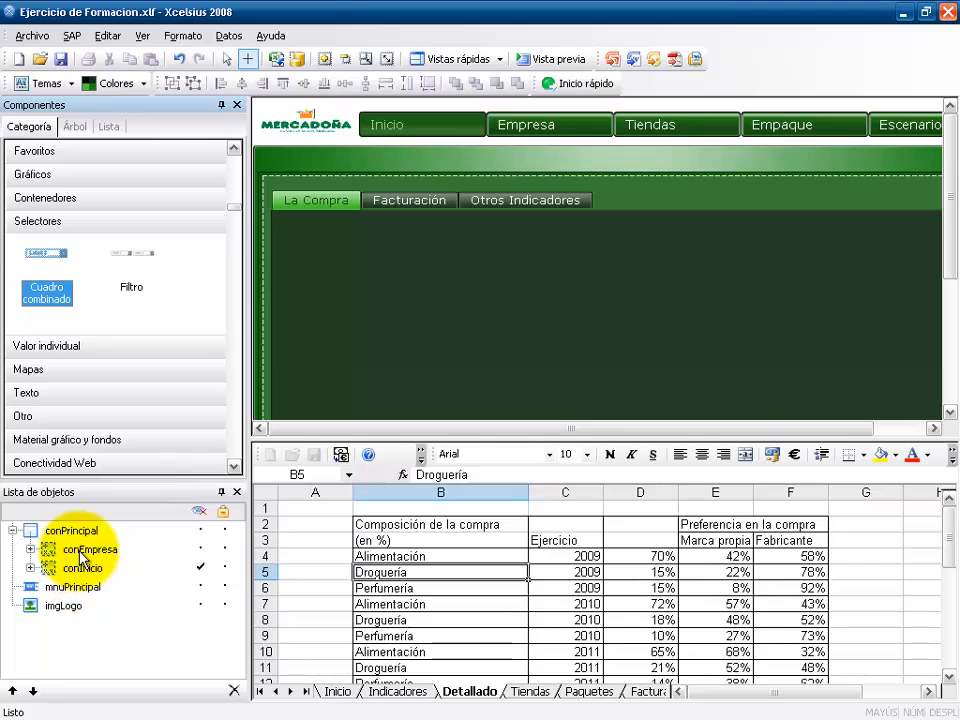
{"action": "left_click", "coordinate": [320, 252]}
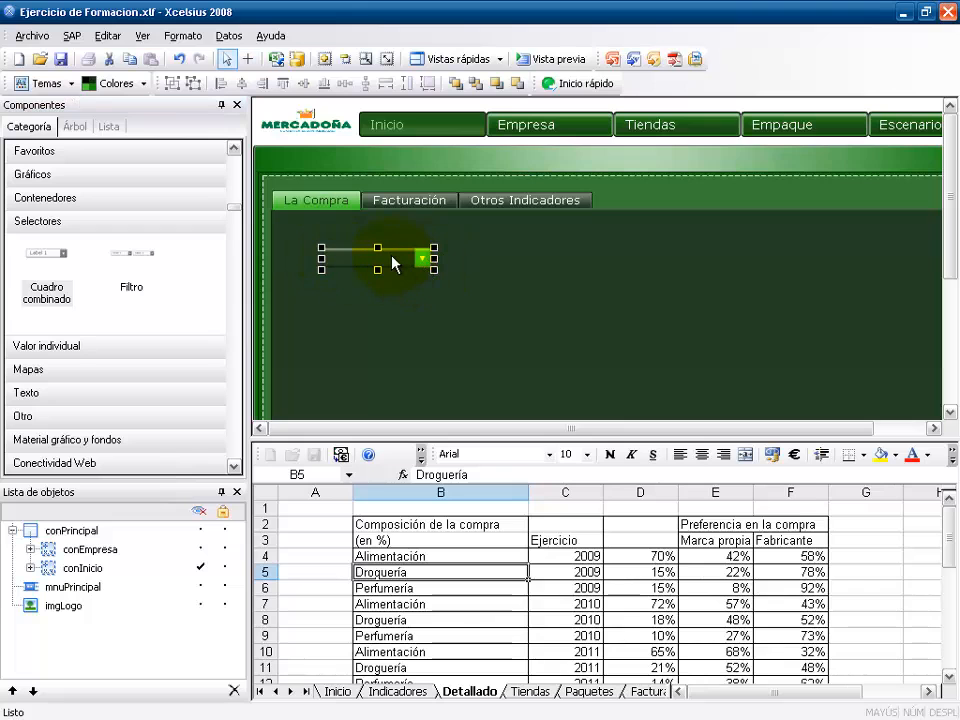
{"action": "left_click_drag", "start_coordinate": [390, 258], "coordinate": [439, 257]}
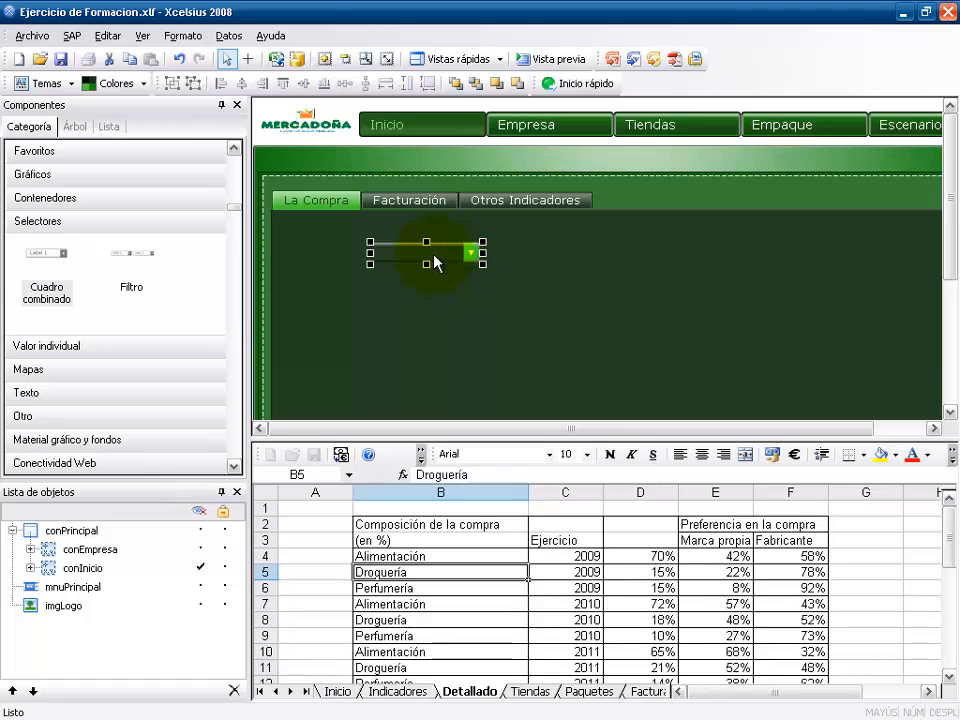
- Look over the new combo box's general properties and close them
{"action": "right_click", "coordinate": [436, 263]}
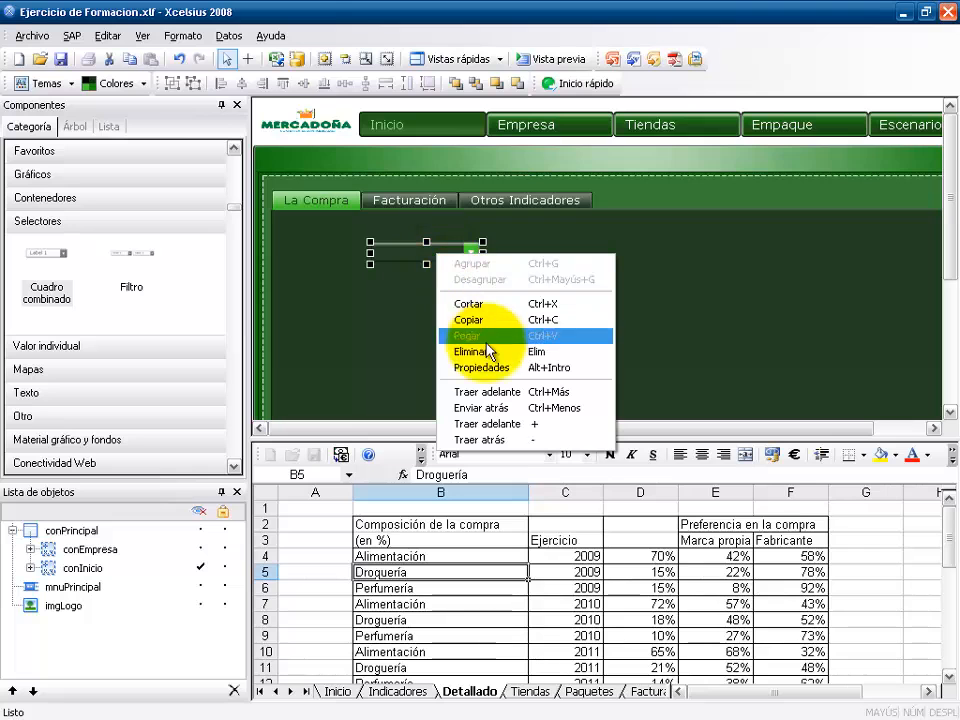
{"action": "left_click", "coordinate": [484, 368]}
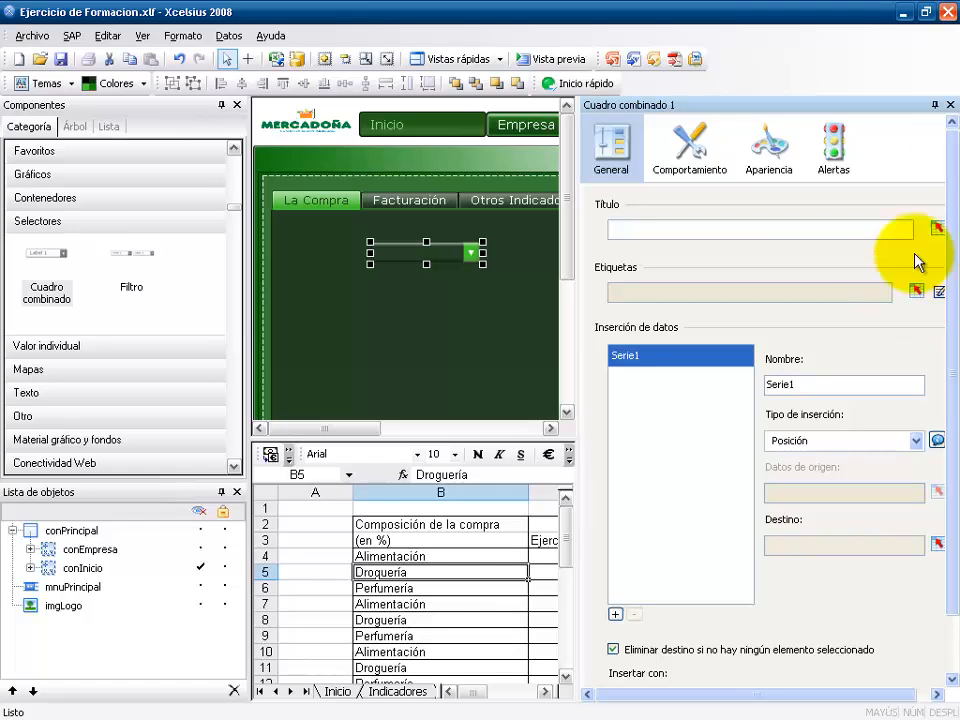
{"action": "left_click", "coordinate": [950, 104]}
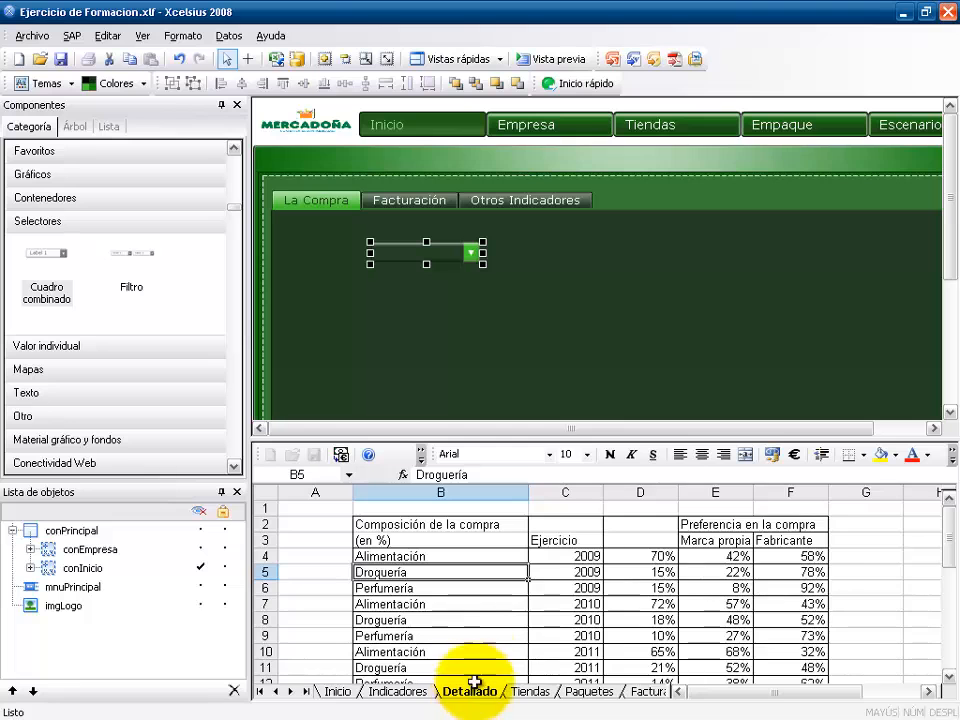
- Examine the purchase tables and the monthly figures below them on the Detallado sheet
{"action": "left_click", "coordinate": [474, 648]}
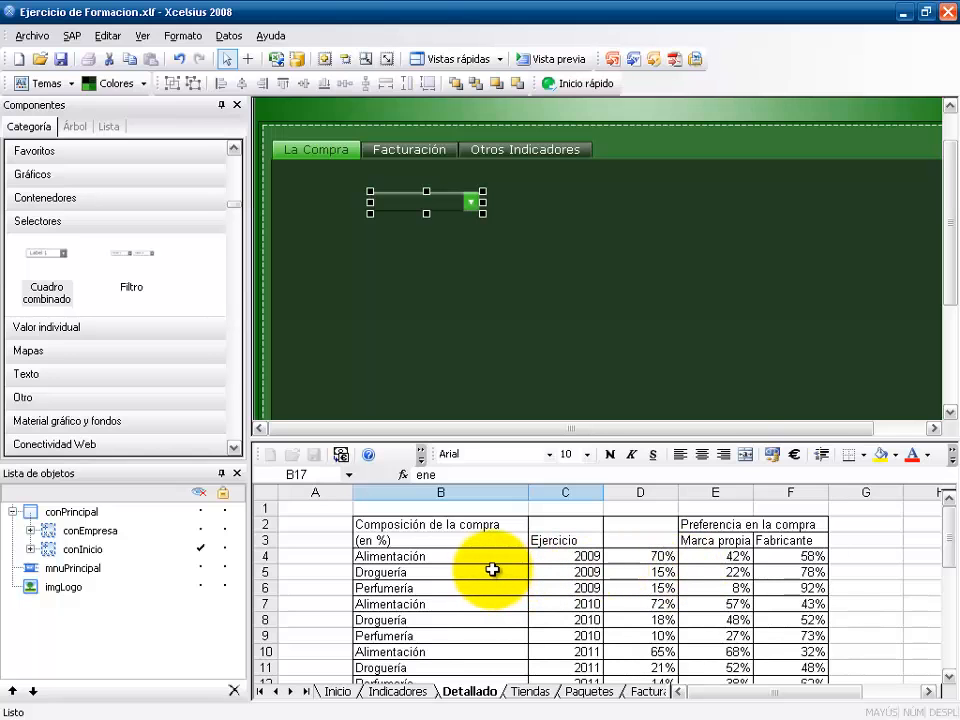
{"action": "left_click", "coordinate": [755, 556]}
{"action": "scroll", "coordinate": [750, 560], "scroll_direction": "down", "scroll_amount": 3}
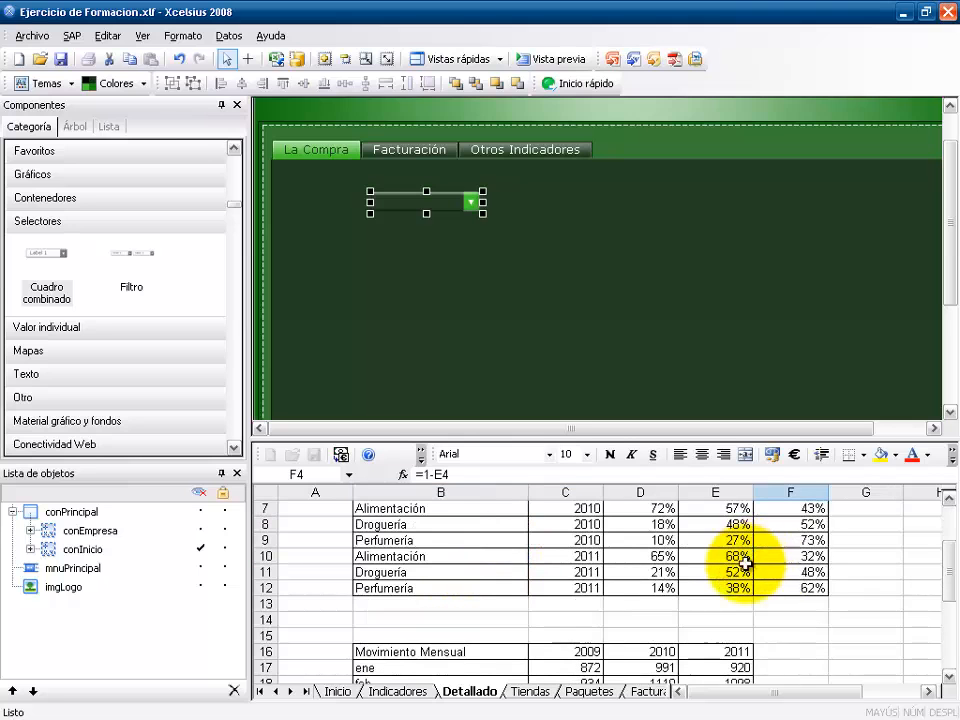
{"action": "scroll", "coordinate": [742, 571], "scroll_direction": "down", "scroll_amount": 3}
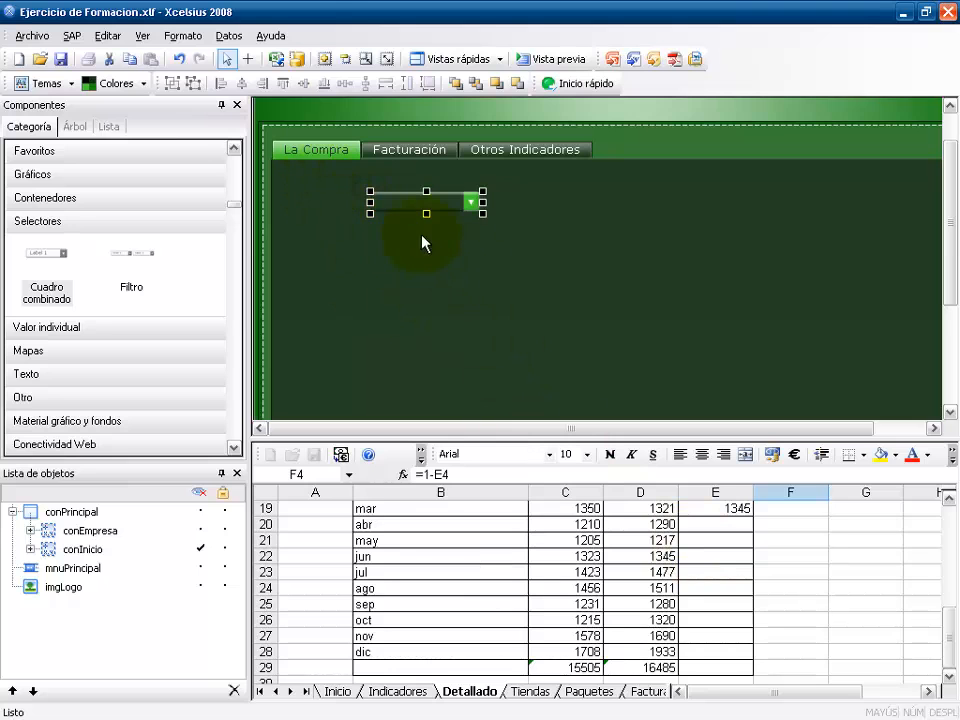
- Show only the spreadsheet and compare the purchase composition, purchase preference and monthly movement tables with the finished dashboard's charts
{"action": "left_click", "coordinate": [438, 59]}
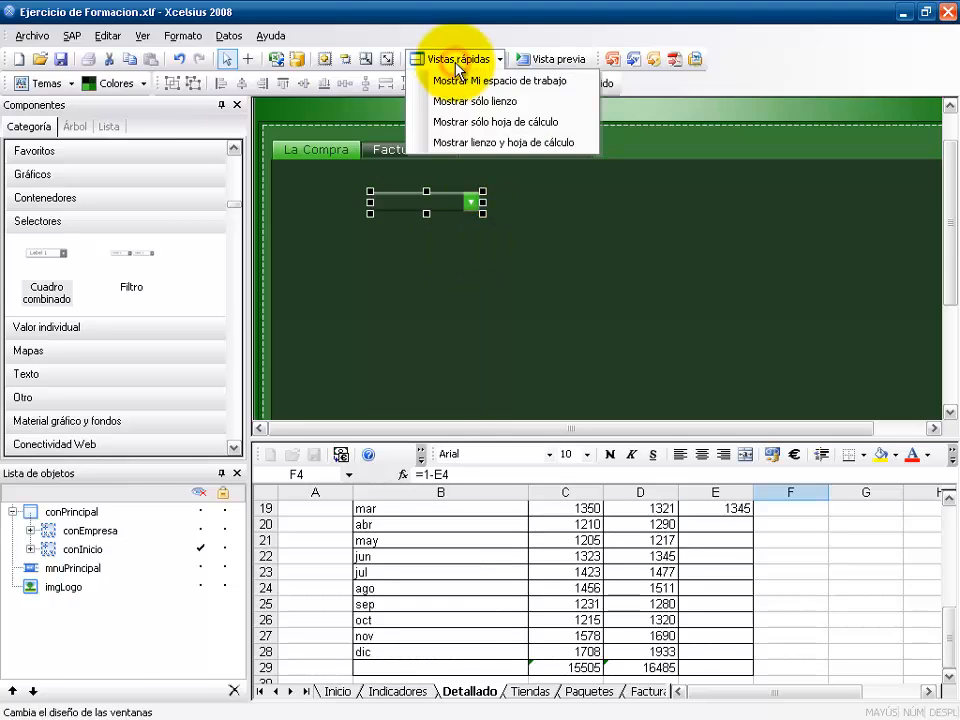
{"action": "left_click", "coordinate": [457, 122]}
{"action": "left_click", "coordinate": [251, 234]}
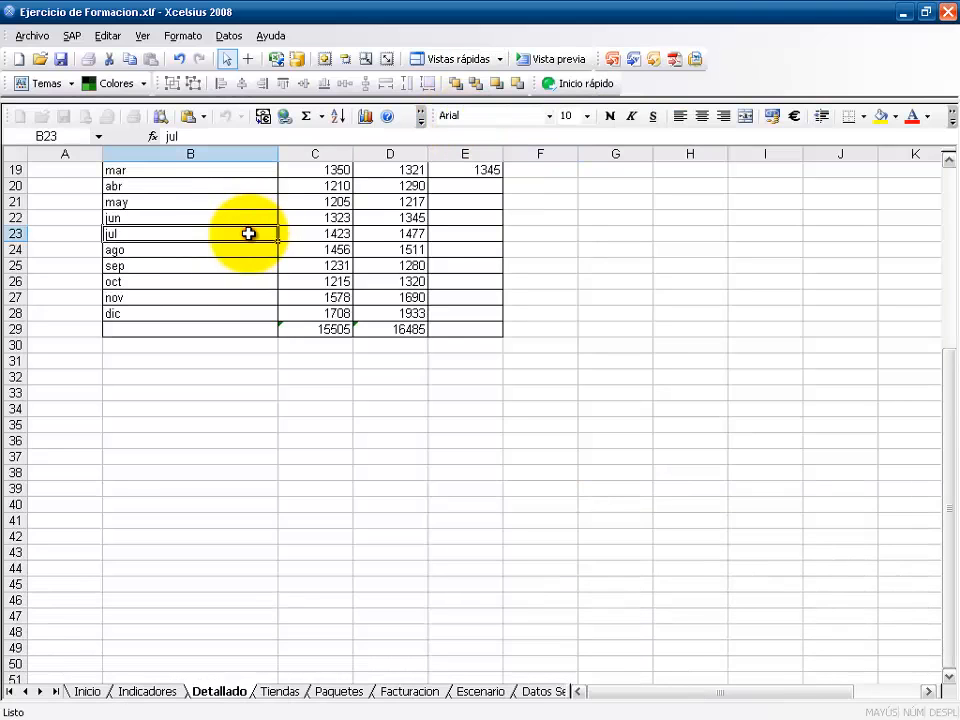
{"action": "scroll", "coordinate": [253, 234], "scroll_direction": "up", "scroll_amount": 6}
{"action": "left_click_drag", "start_coordinate": [321, 217], "coordinate": [391, 257]}
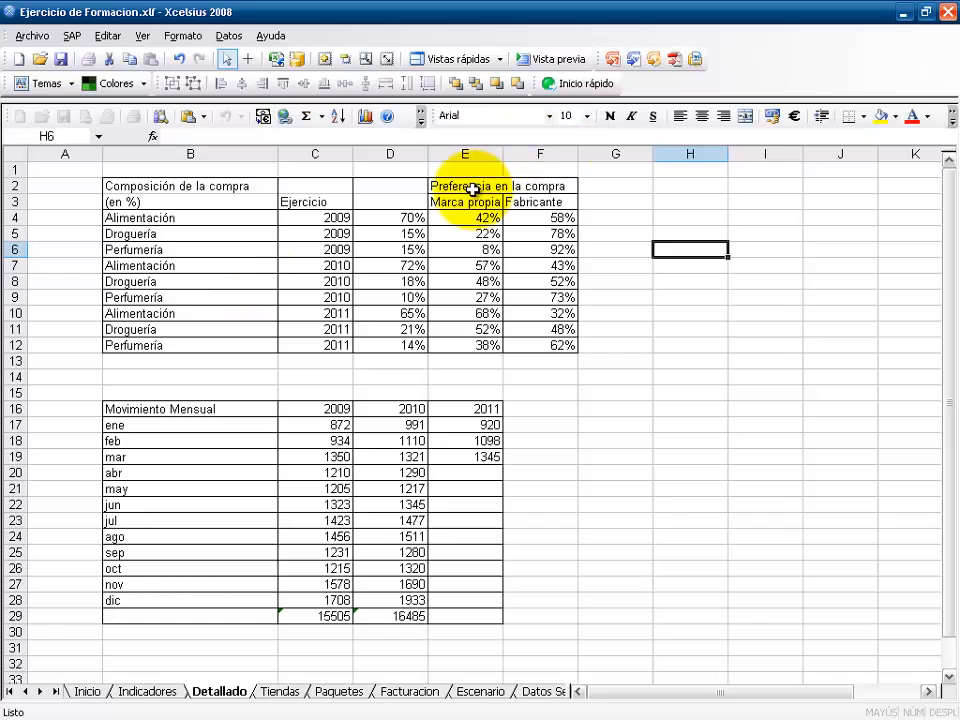
{"action": "left_click_drag", "start_coordinate": [472, 189], "coordinate": [519, 249]}
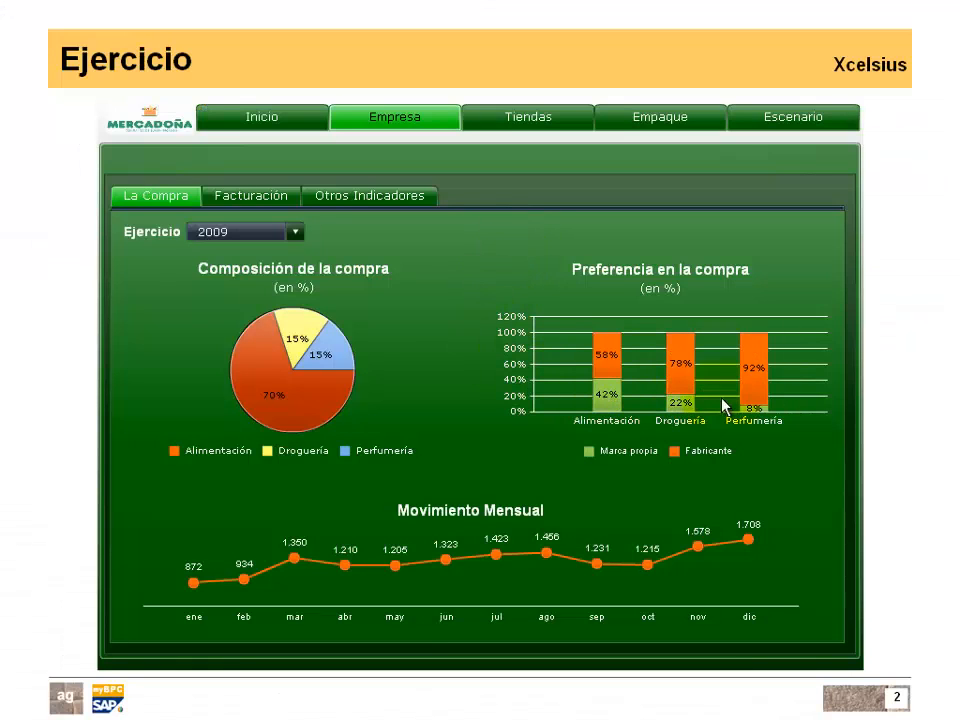
{"action": "mouse_move", "coordinate": [748, 398]}
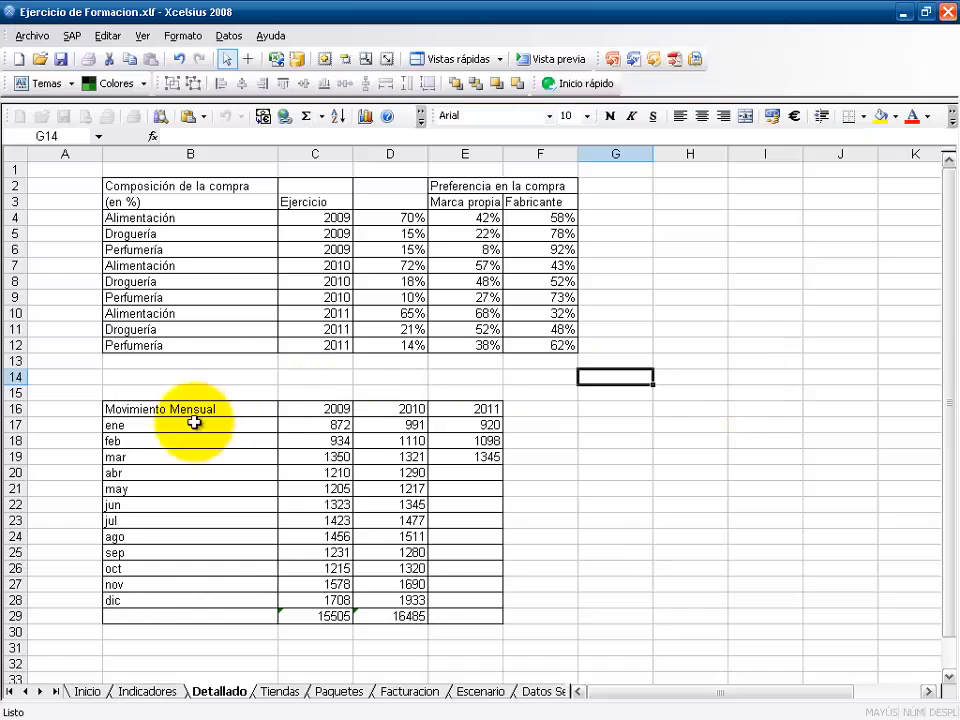
{"action": "left_click_drag", "start_coordinate": [161, 430], "coordinate": [302, 598]}
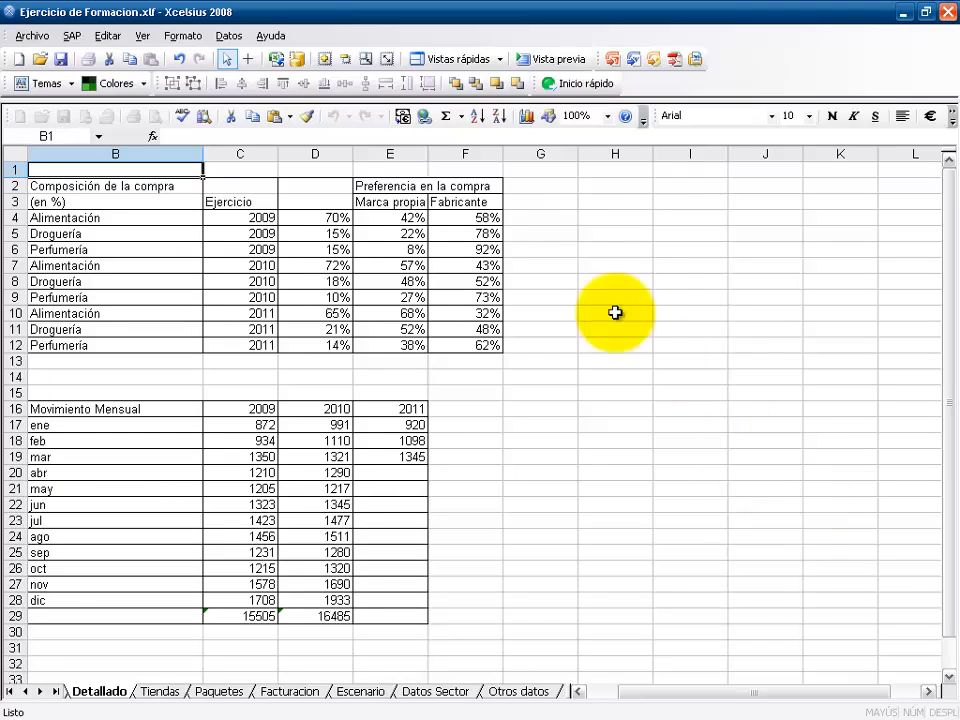
- Restore the Mi espacio de trabajo view and open the properties of the combo box on the La Compra tab
{"action": "left_click", "coordinate": [460, 60]}
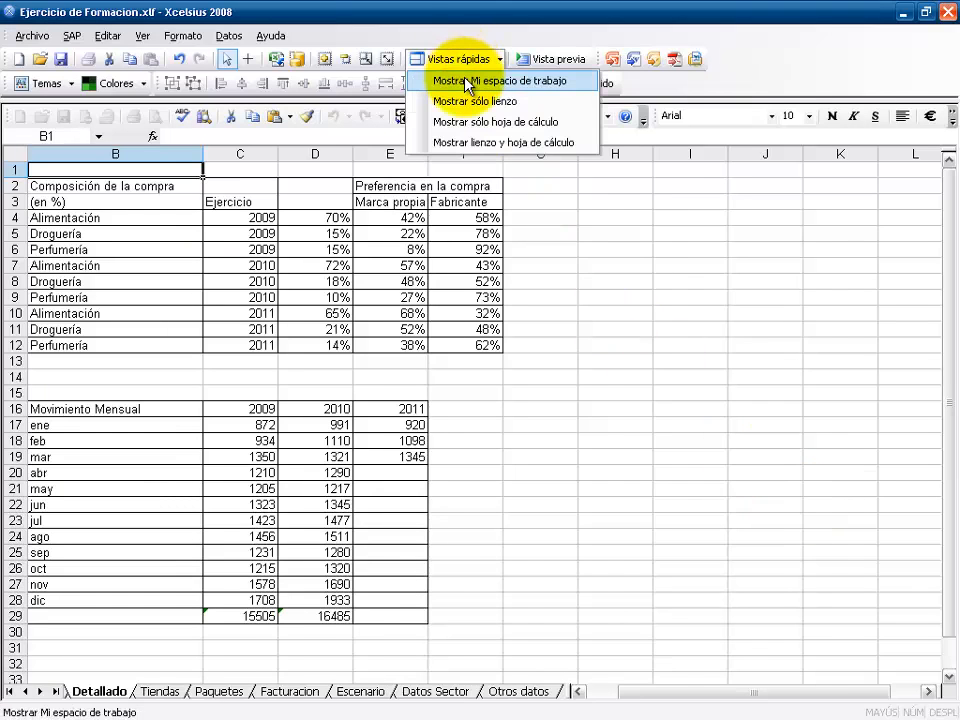
{"action": "left_click", "coordinate": [466, 82]}
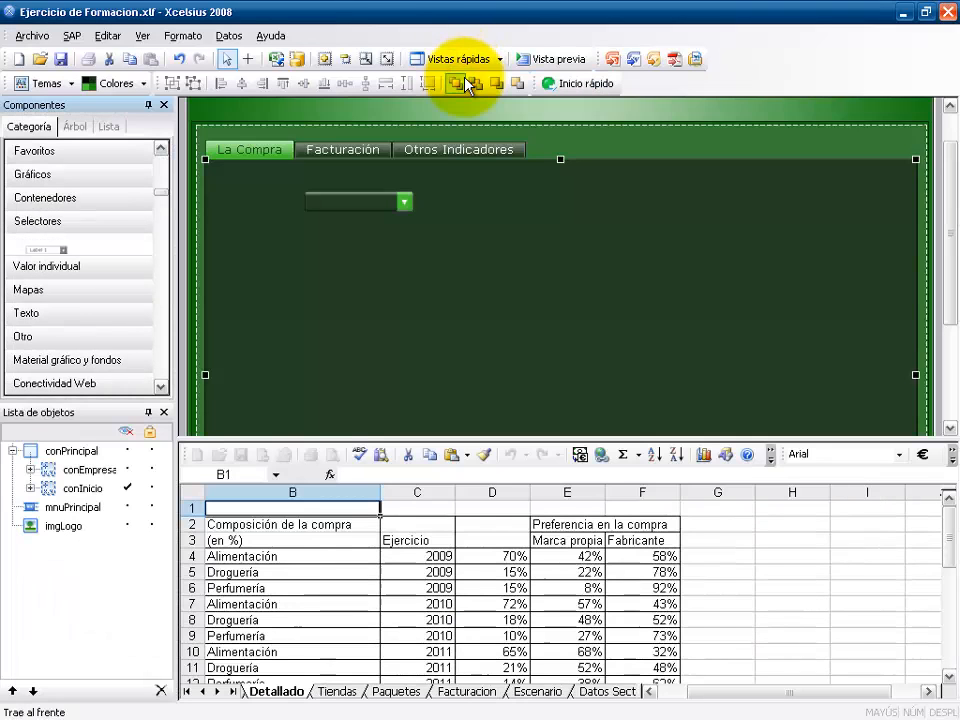
{"action": "left_click", "coordinate": [354, 208]}
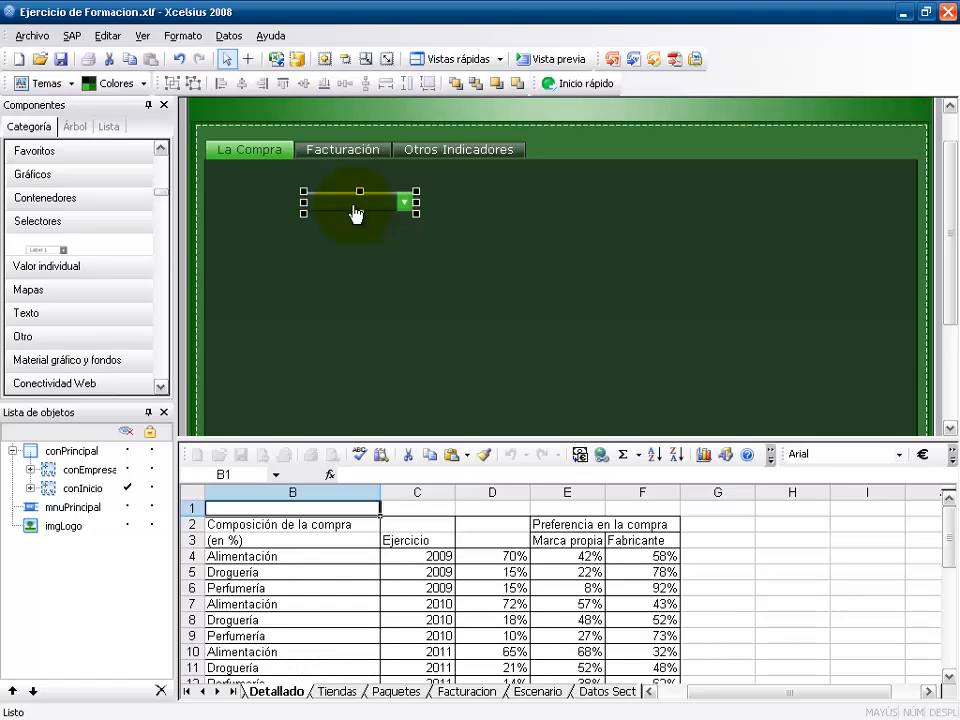
{"action": "right_click", "coordinate": [354, 212]}
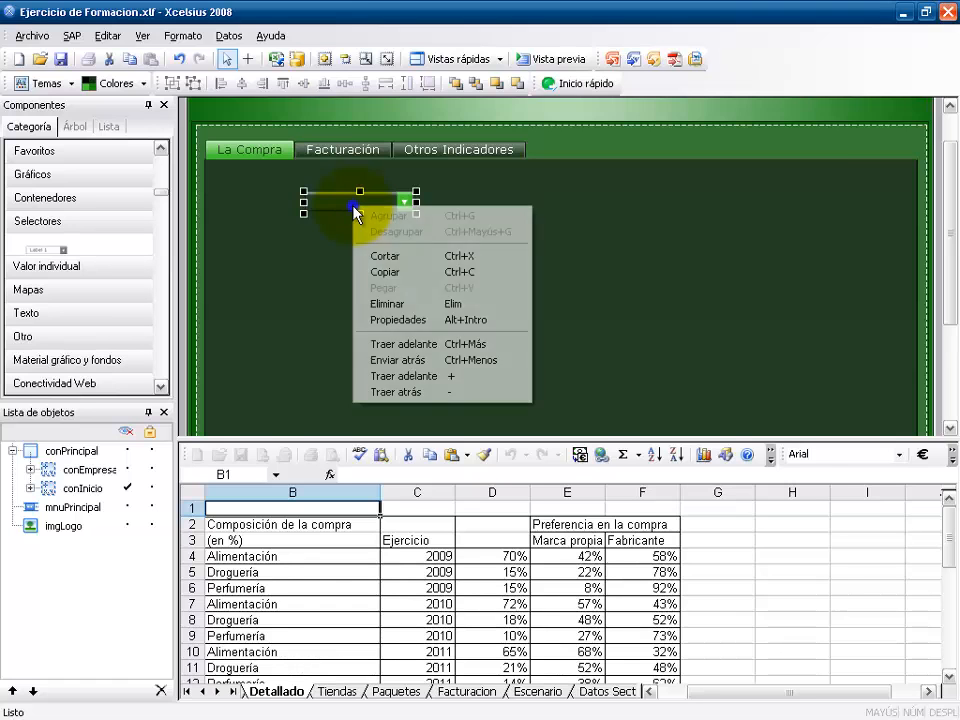
{"action": "left_click", "coordinate": [443, 321]}
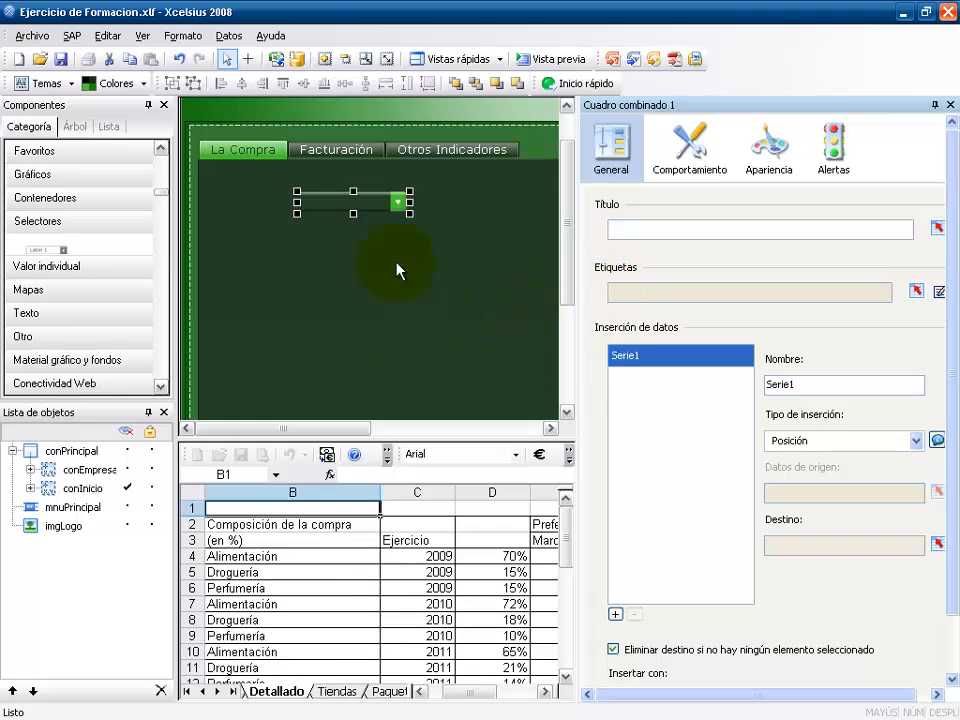
- Link the combo box's labels to the Ejercicio years in Detallado!$C$4:$C$12
{"action": "left_click", "coordinate": [417, 558]}
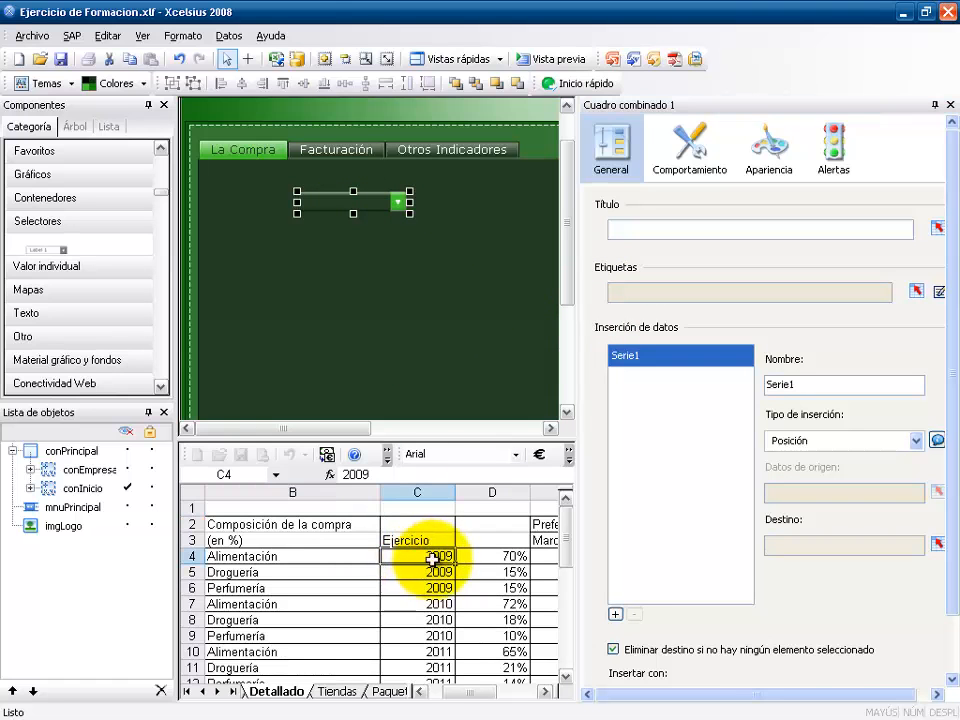
{"action": "left_click", "coordinate": [564, 680]}
{"action": "left_click", "coordinate": [564, 682]}
{"action": "left_click", "coordinate": [564, 682]}
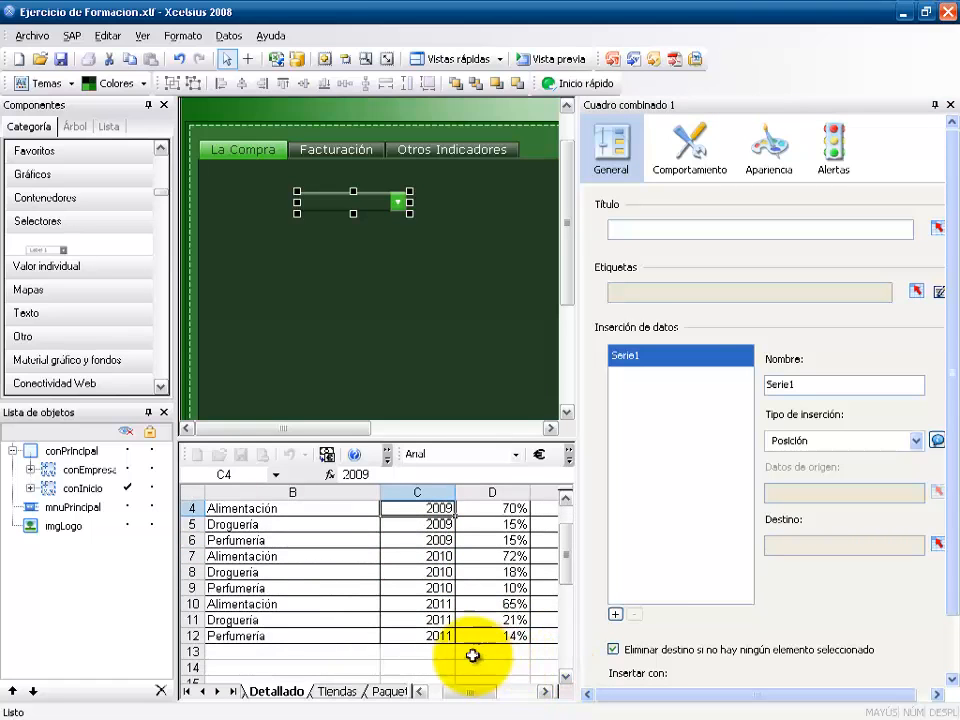
{"action": "left_click", "coordinate": [915, 292]}
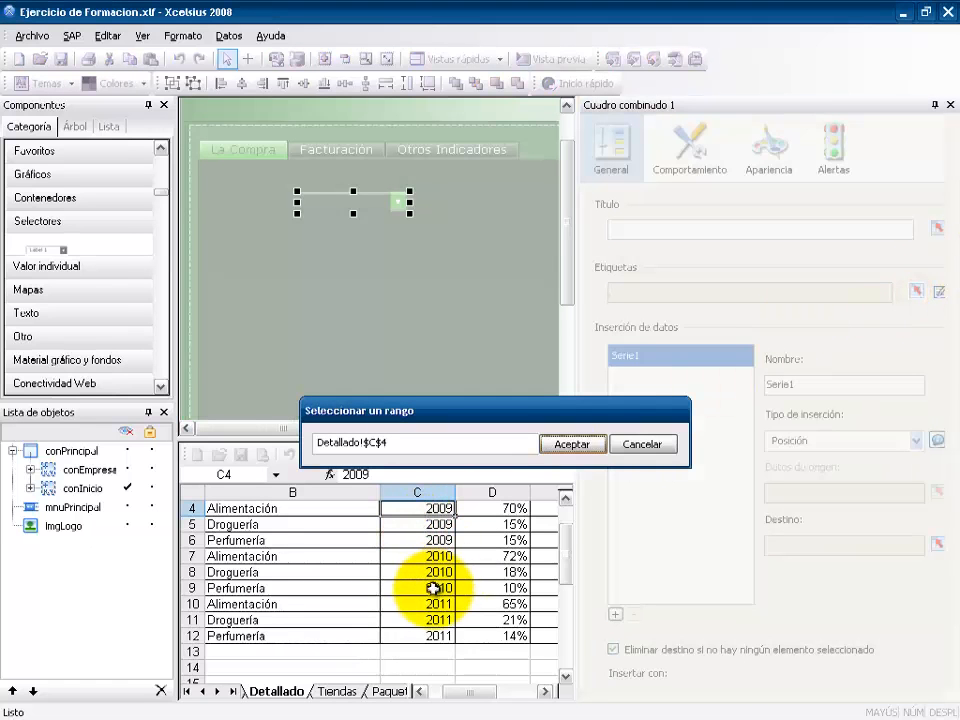
{"action": "left_click", "coordinate": [428, 636], "text": "shift"}
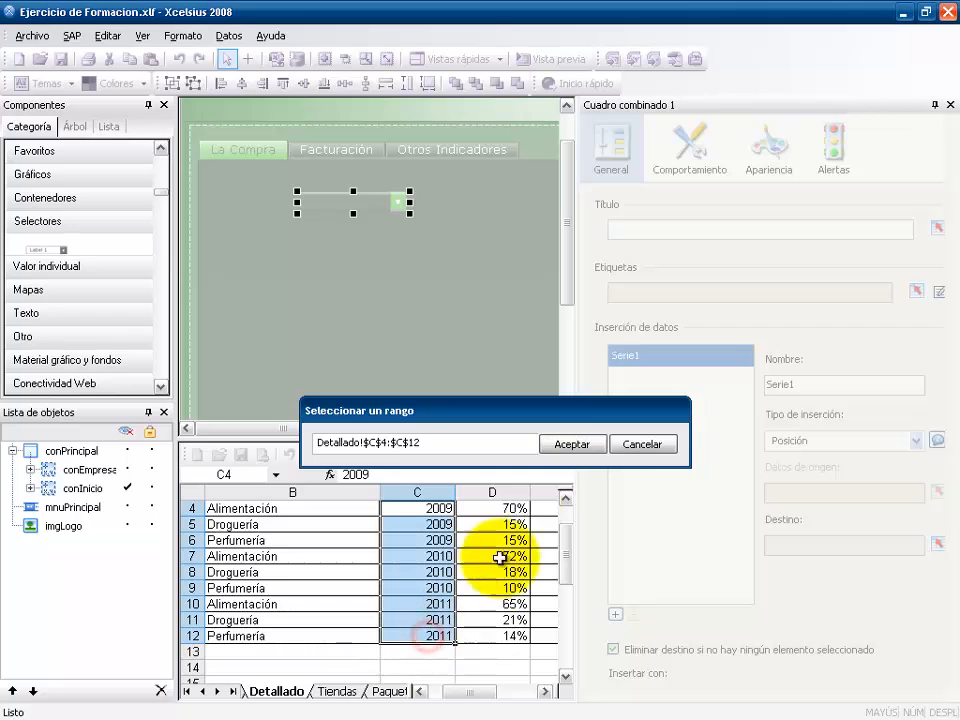
{"action": "left_click", "coordinate": [557, 445]}
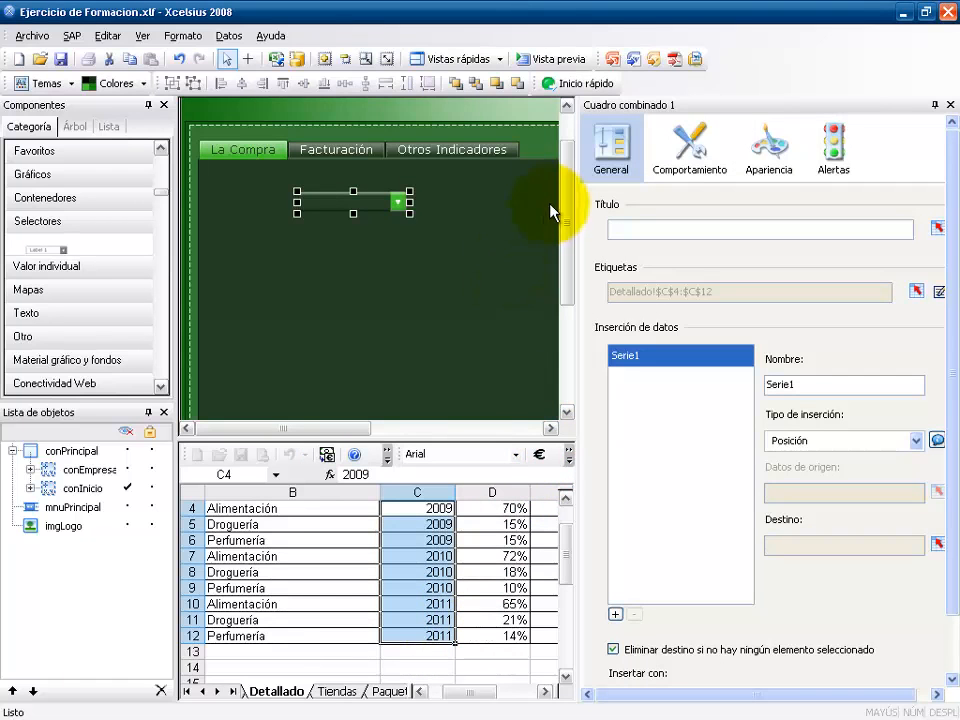
- Preview the dashboard, check the combo box's year list on the Empresa page, and return to editing
{"action": "left_click", "coordinate": [557, 58]}
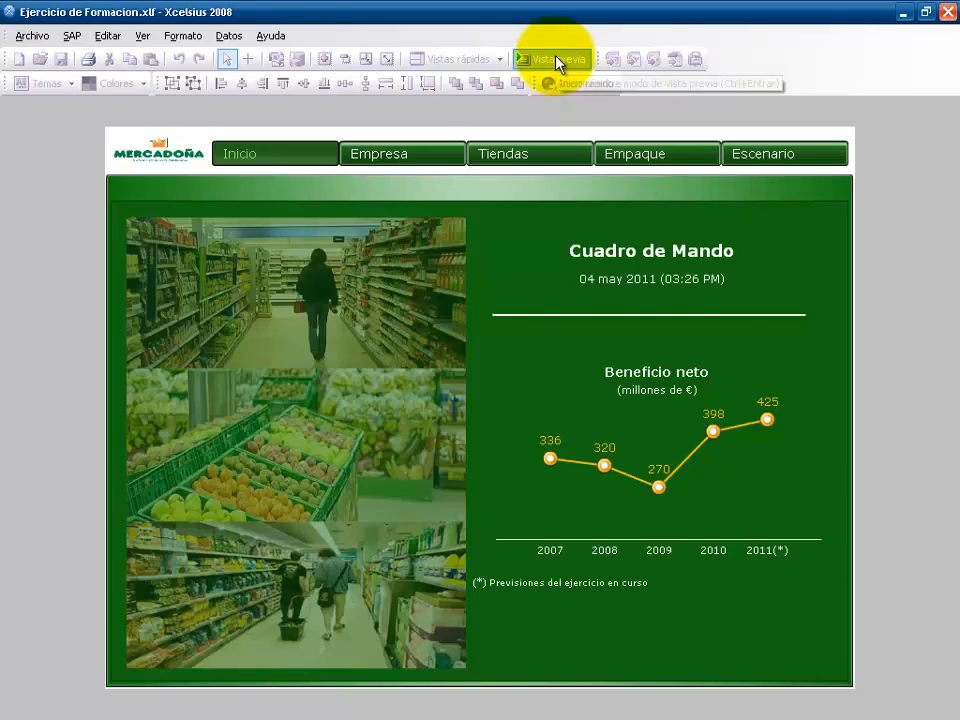
{"action": "left_click", "coordinate": [396, 159]}
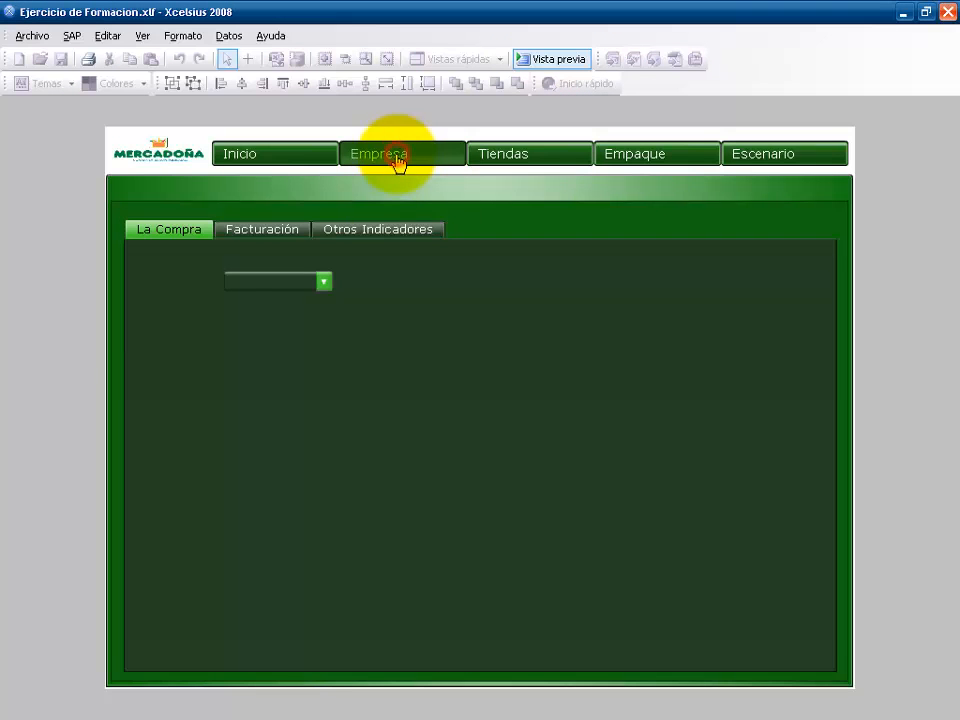
{"action": "left_click", "coordinate": [321, 283]}
{"action": "mouse_move", "coordinate": [321, 317]}
{"action": "left_mouse_down"}
{"action": "mouse_move", "coordinate": [326, 378]}
{"action": "mouse_move", "coordinate": [330, 328]}
{"action": "left_mouse_up"}
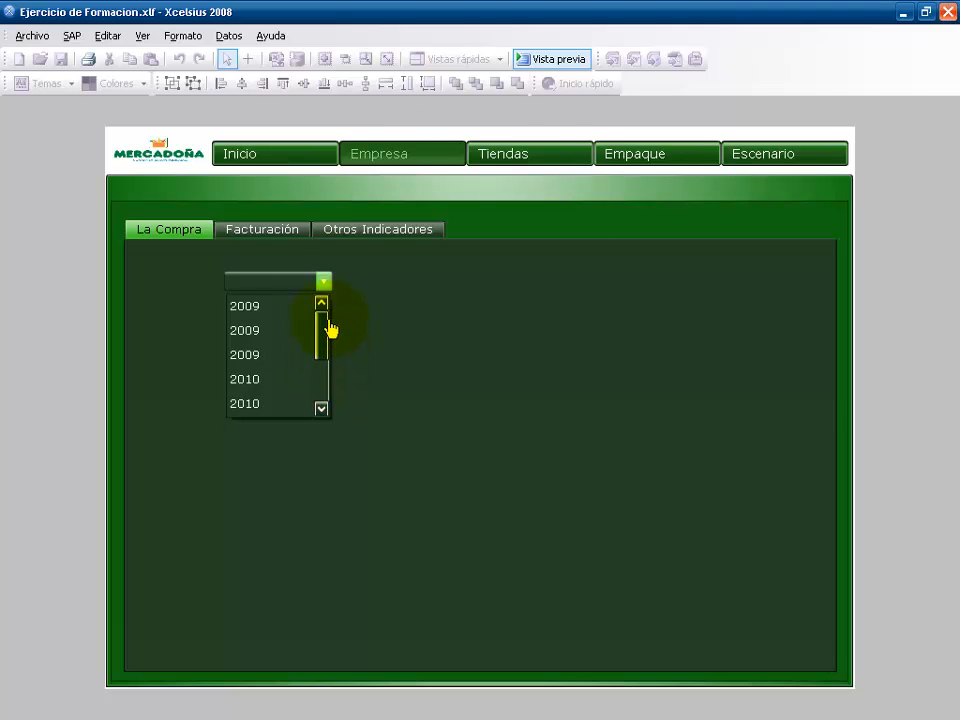
{"action": "left_click", "coordinate": [542, 59]}
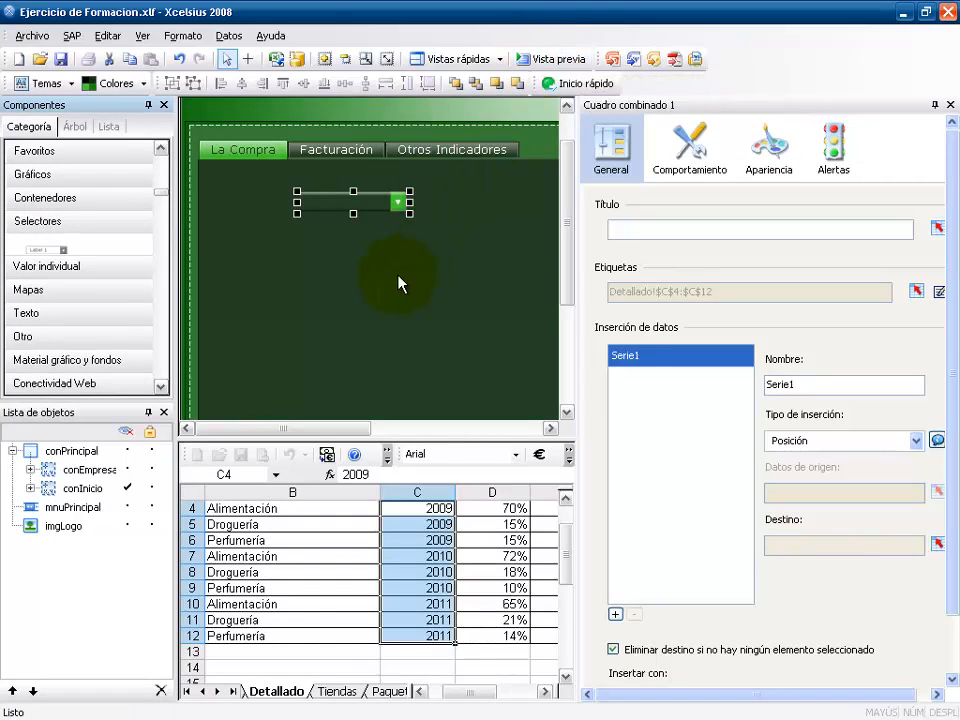
- Set the combo box's insertion type to Filas filtradas and preview its year list on the Empresa page
{"action": "left_click", "coordinate": [855, 447]}
{"action": "left_click", "coordinate": [848, 580]}
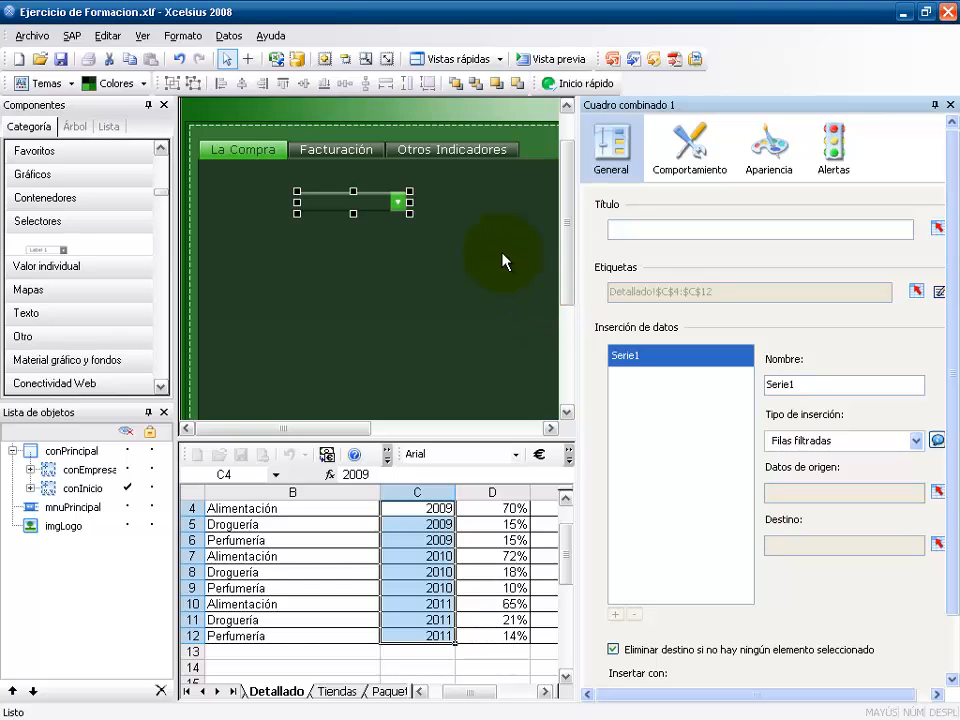
{"action": "left_click", "coordinate": [550, 60]}
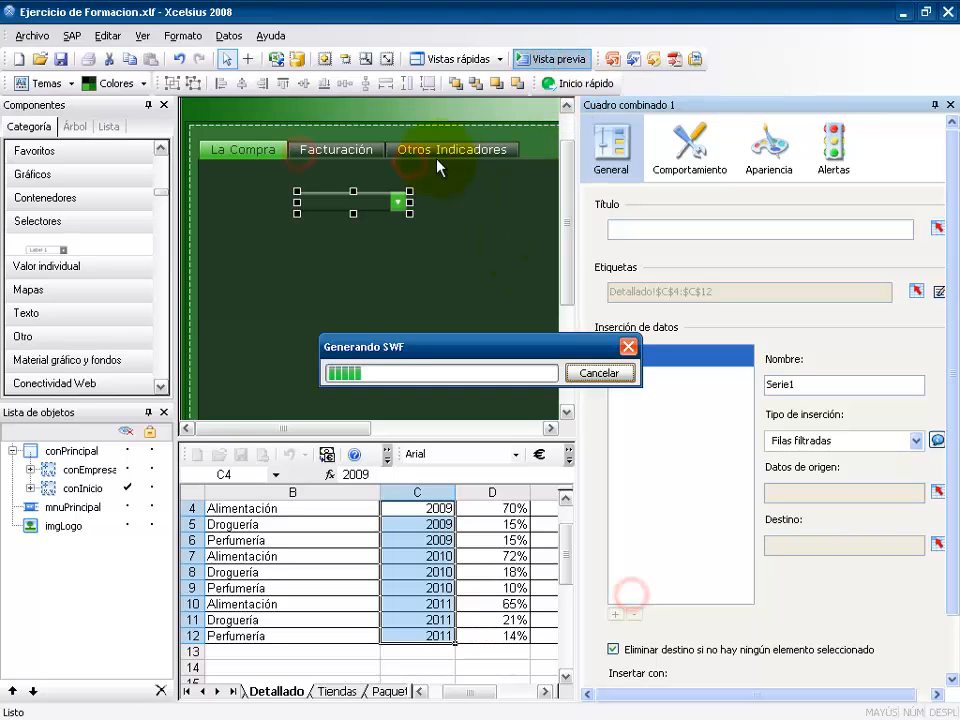
{"action": "left_click", "coordinate": [432, 160]}
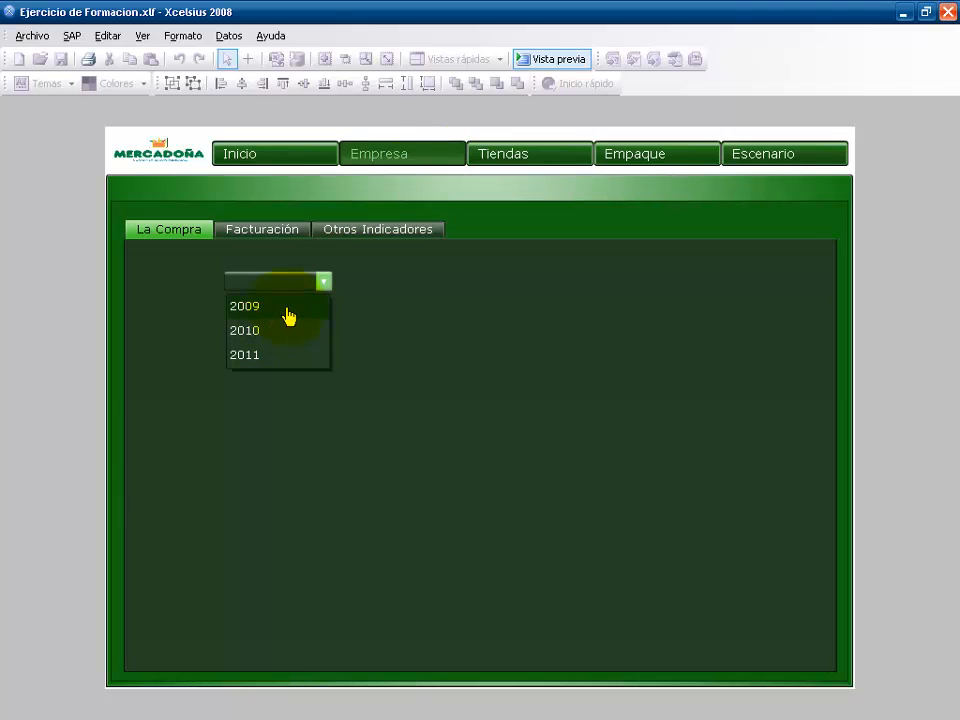
- Return from the preview to editing and show only the spreadsheet
{"action": "left_click", "coordinate": [368, 315]}
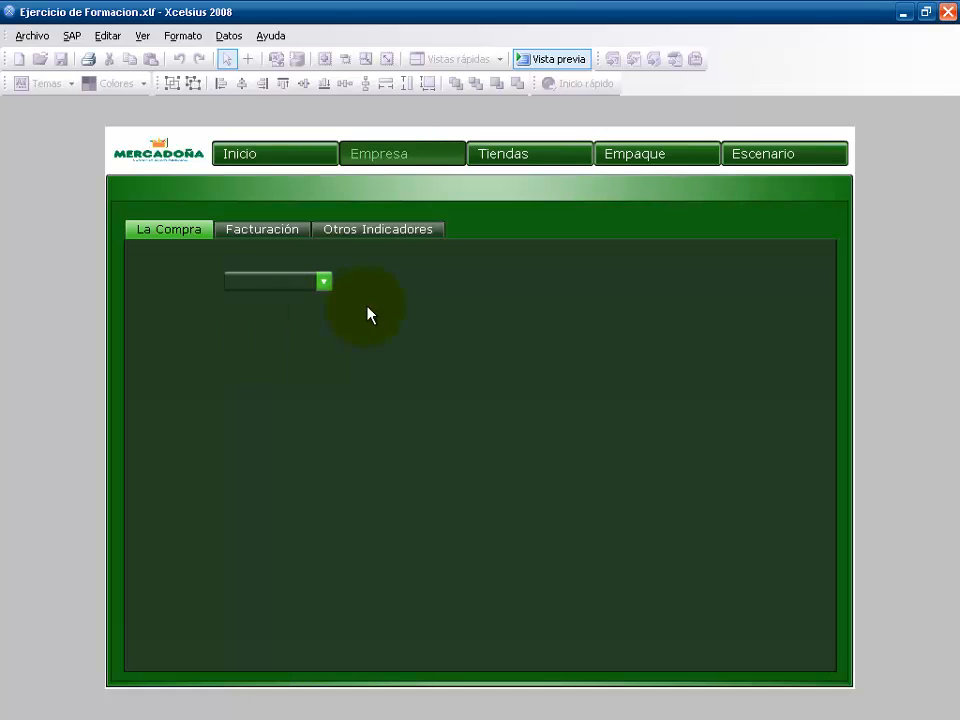
{"action": "left_click", "coordinate": [528, 60]}
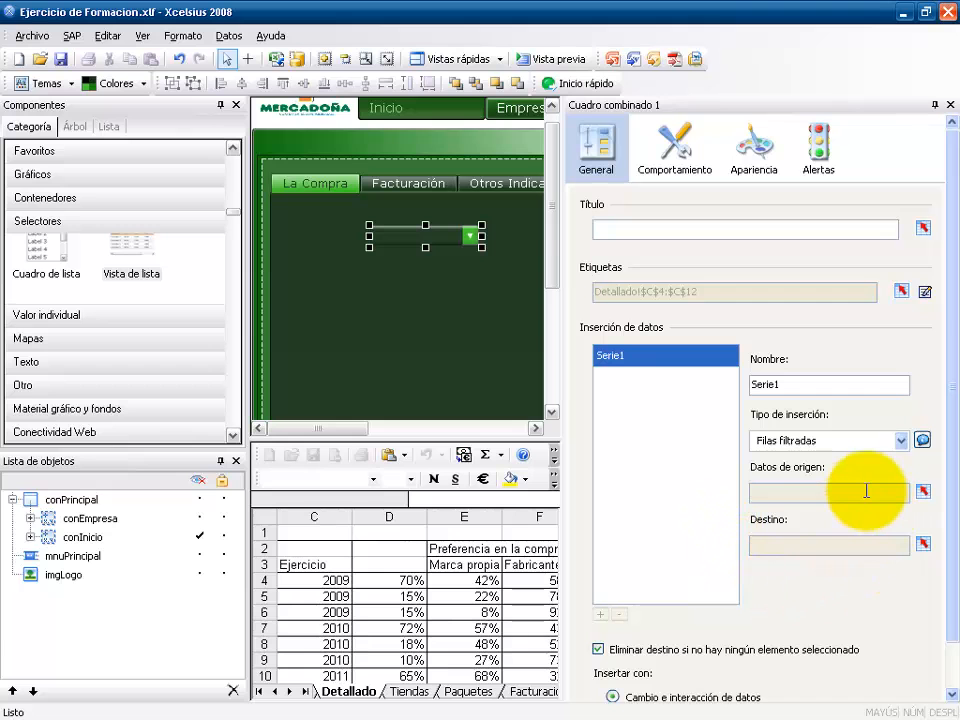
{"action": "left_click", "coordinate": [456, 58]}
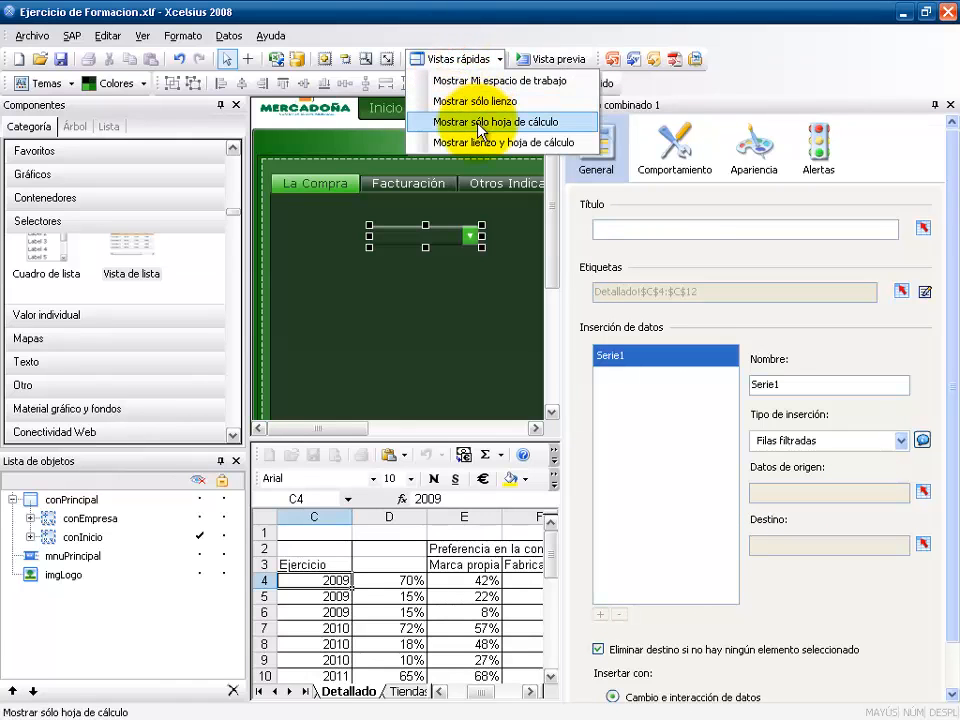
{"action": "left_click", "coordinate": [478, 122]}
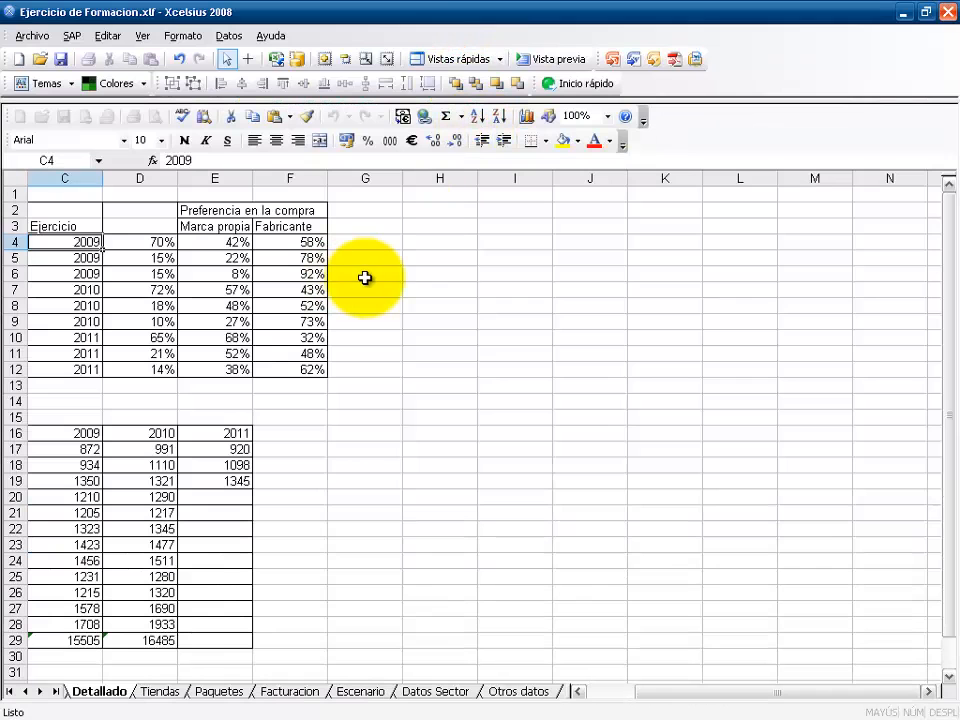
- Examine the purchase composition table in B4:F12 of the Detallado sheet and how its rows are grouped by Ejercicio year
{"action": "left_click", "coordinate": [365, 278]}
{"action": "key", "text": "Left"}
{"action": "key", "text": "Left"}
{"action": "key", "text": "Left"}
{"action": "key", "text": "Left"}
{"action": "key", "text": "Left"}
{"action": "key", "text": "Left"}
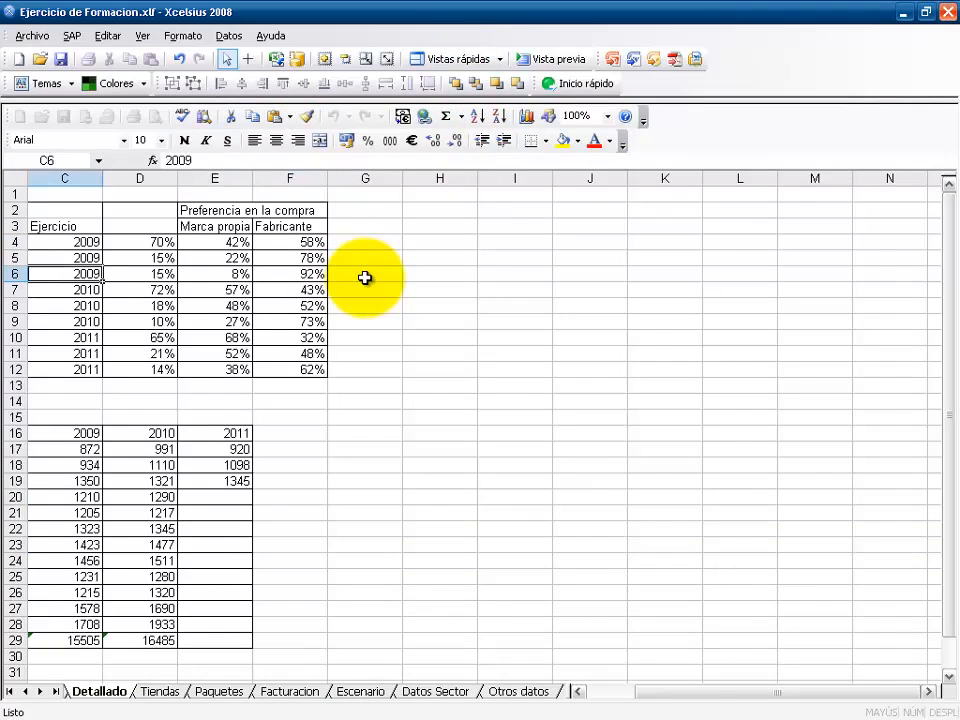
{"action": "left_click_drag", "start_coordinate": [206, 244], "coordinate": [540, 378]}
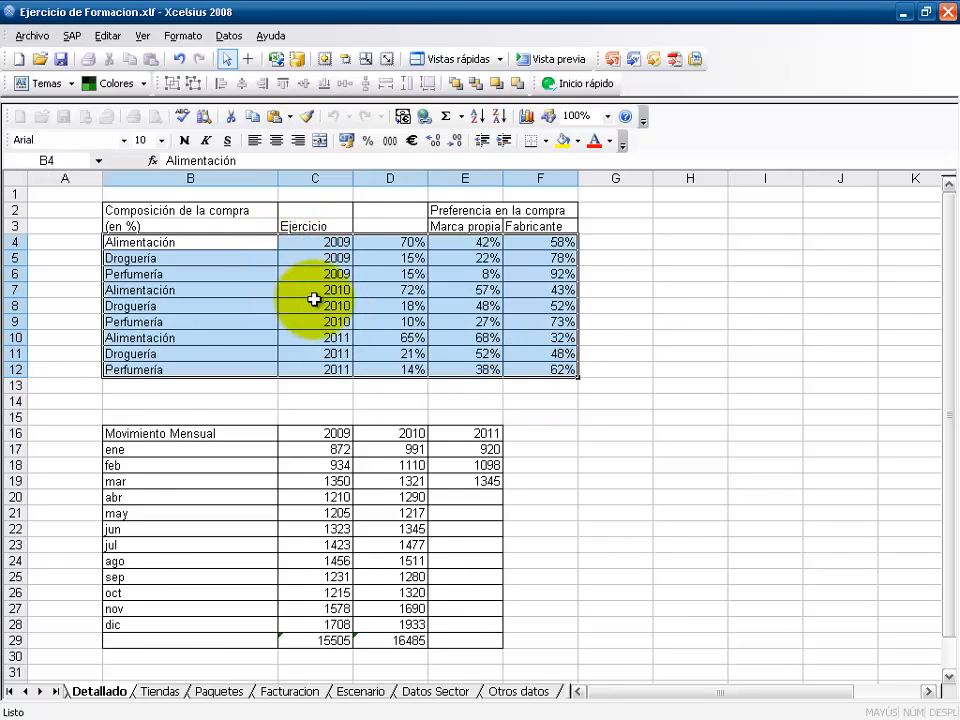
{"action": "left_click_drag", "start_coordinate": [318, 242], "coordinate": [325, 266]}
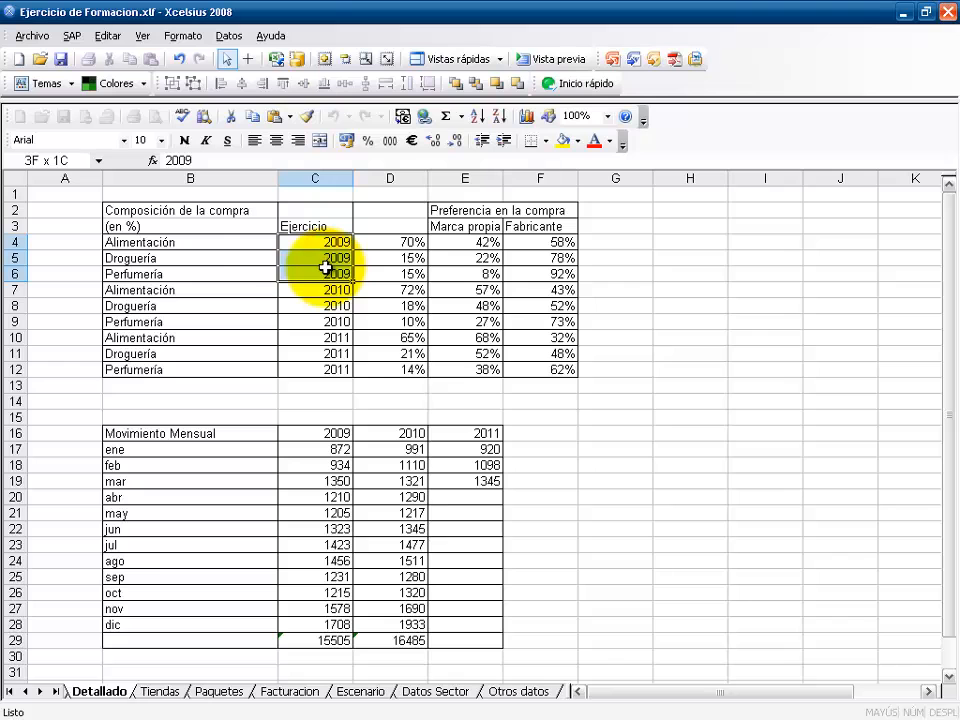
{"action": "left_click_drag", "start_coordinate": [325, 291], "coordinate": [327, 322]}
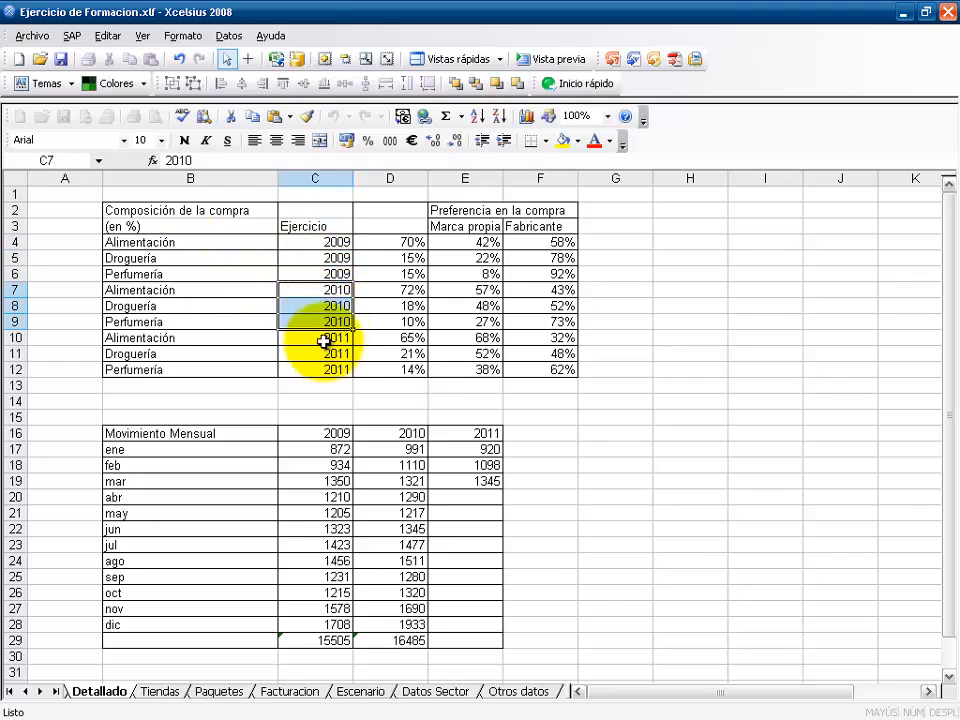
{"action": "left_click", "coordinate": [322, 336]}
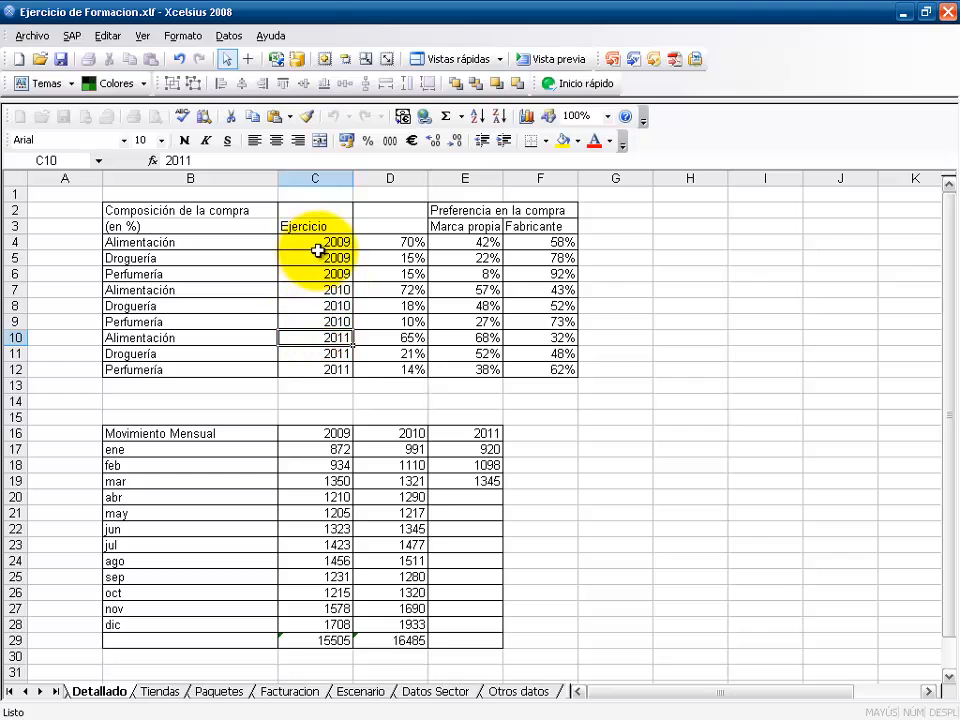
{"action": "left_click_drag", "start_coordinate": [158, 244], "coordinate": [534, 279]}
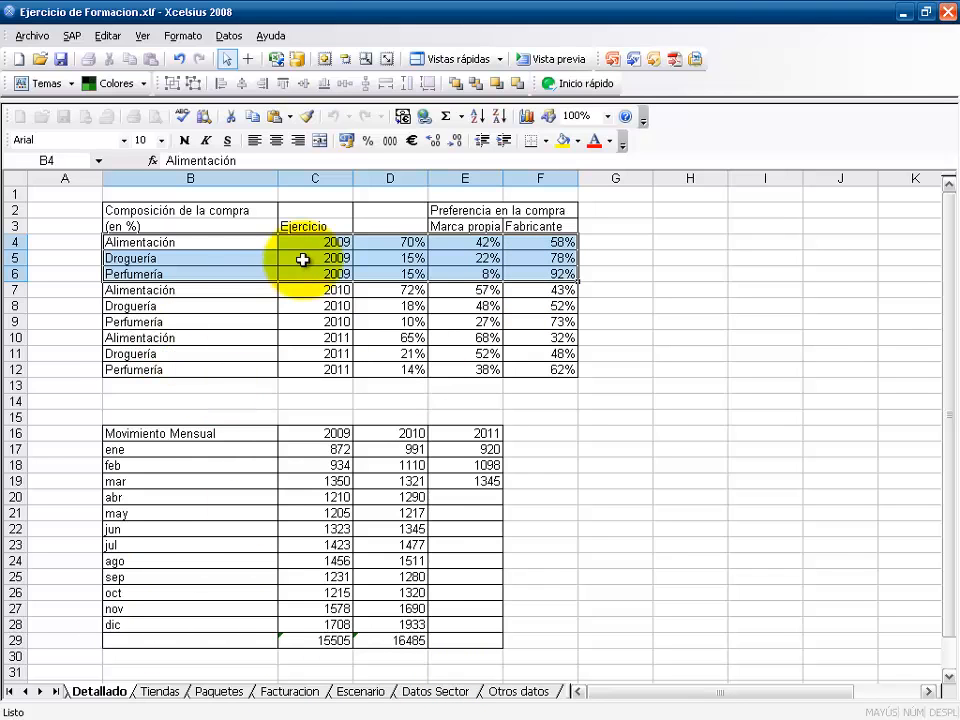
{"action": "left_click_drag", "start_coordinate": [312, 293], "coordinate": [343, 367]}
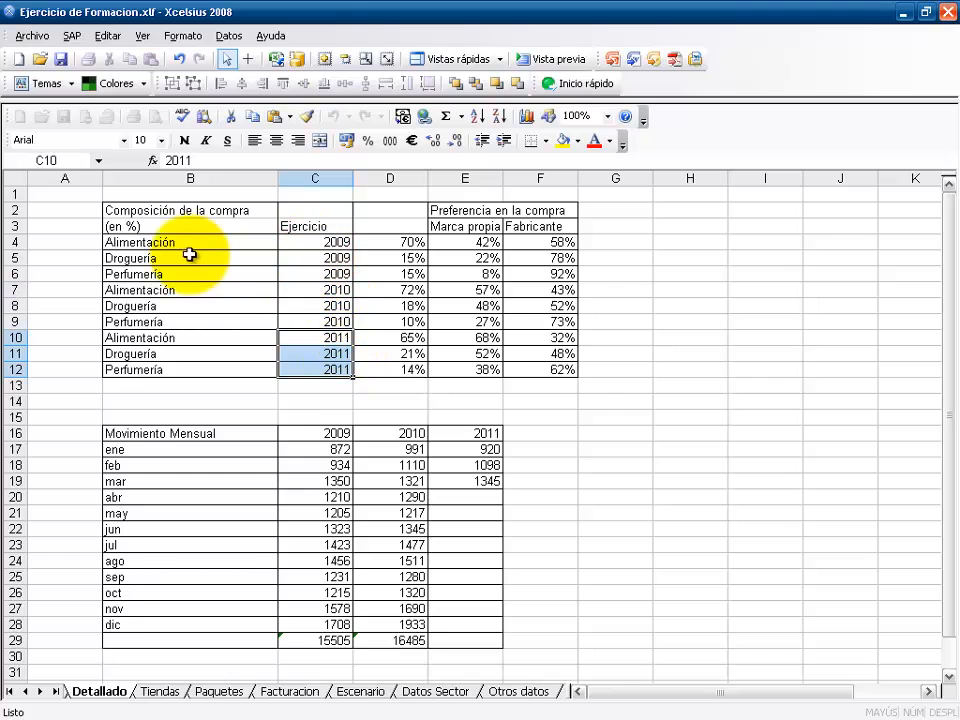
{"action": "left_click_drag", "start_coordinate": [158, 246], "coordinate": [520, 369]}
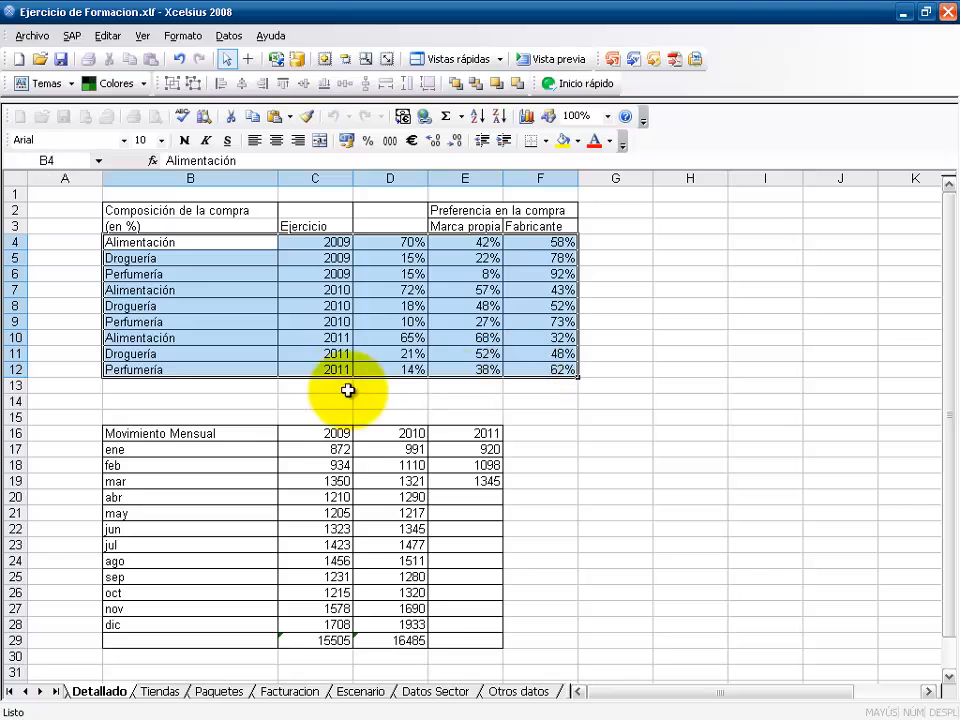
- Examine the empty rows from B32 down, below the Movimiento Mensual table, as the place for the filtered rows, comparing them with the source table
{"action": "left_click", "coordinate": [242, 397]}
{"action": "scroll", "coordinate": [237, 398], "scroll_direction": "down", "scroll_amount": 2}
{"action": "scroll", "coordinate": [237, 398], "scroll_direction": "down", "scroll_amount": 1}
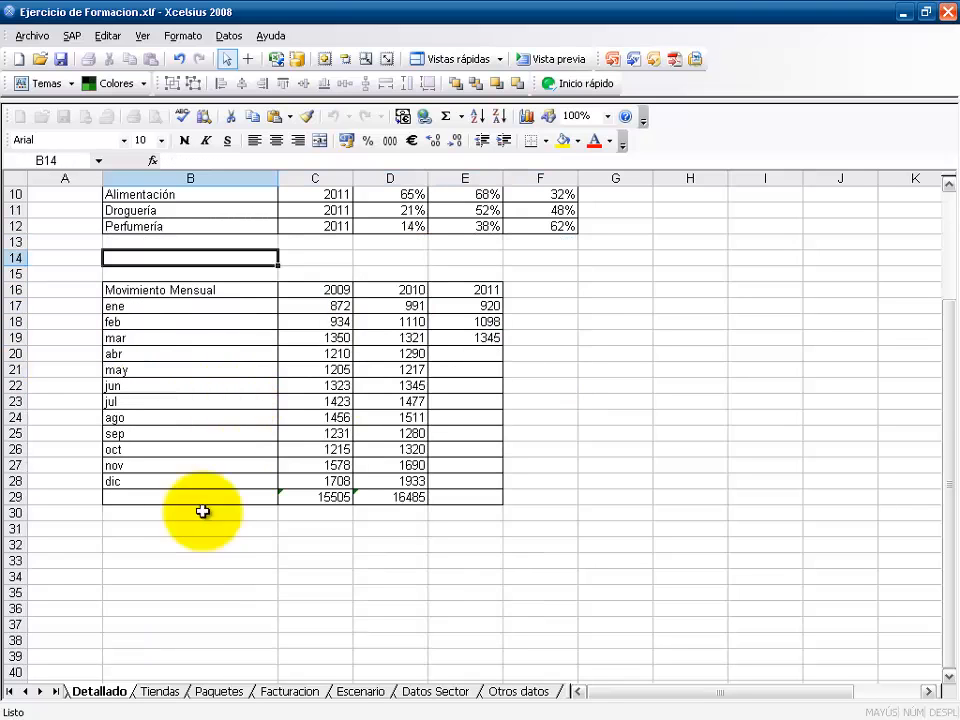
{"action": "left_click_drag", "start_coordinate": [139, 543], "coordinate": [545, 570]}
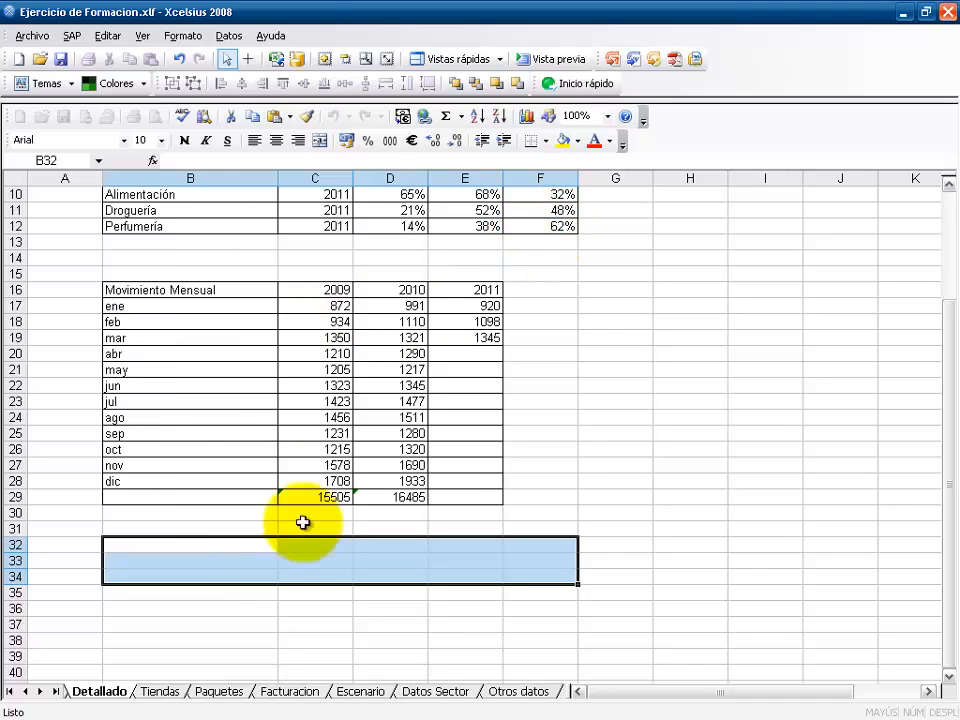
{"action": "left_click_drag", "start_coordinate": [198, 548], "coordinate": [203, 592]}
{"action": "scroll", "coordinate": [335, 355], "scroll_direction": "up", "scroll_amount": 3}
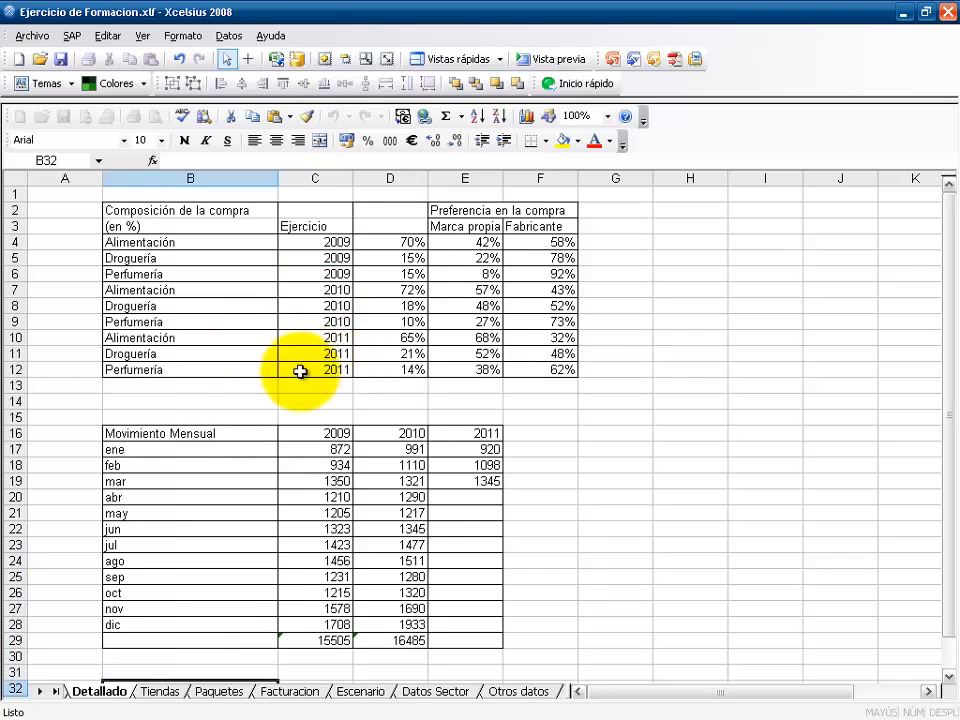
{"action": "scroll", "coordinate": [337, 369], "scroll_direction": "down", "scroll_amount": 4}
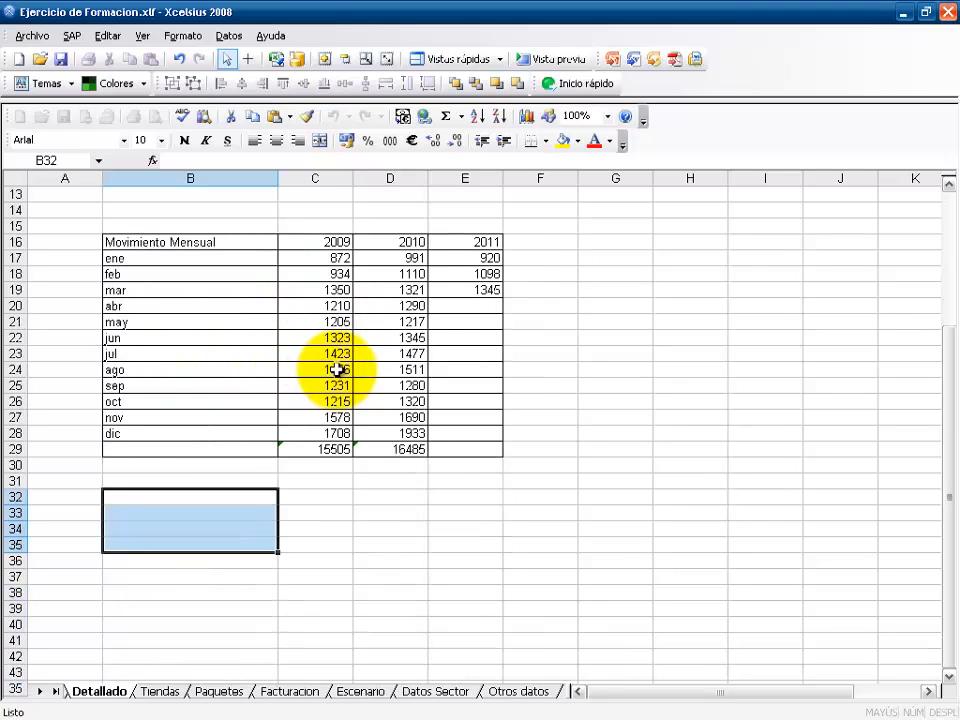
{"action": "left_click_drag", "start_coordinate": [229, 500], "coordinate": [254, 566]}
{"action": "scroll", "coordinate": [270, 450], "scroll_direction": "up", "scroll_amount": 4}
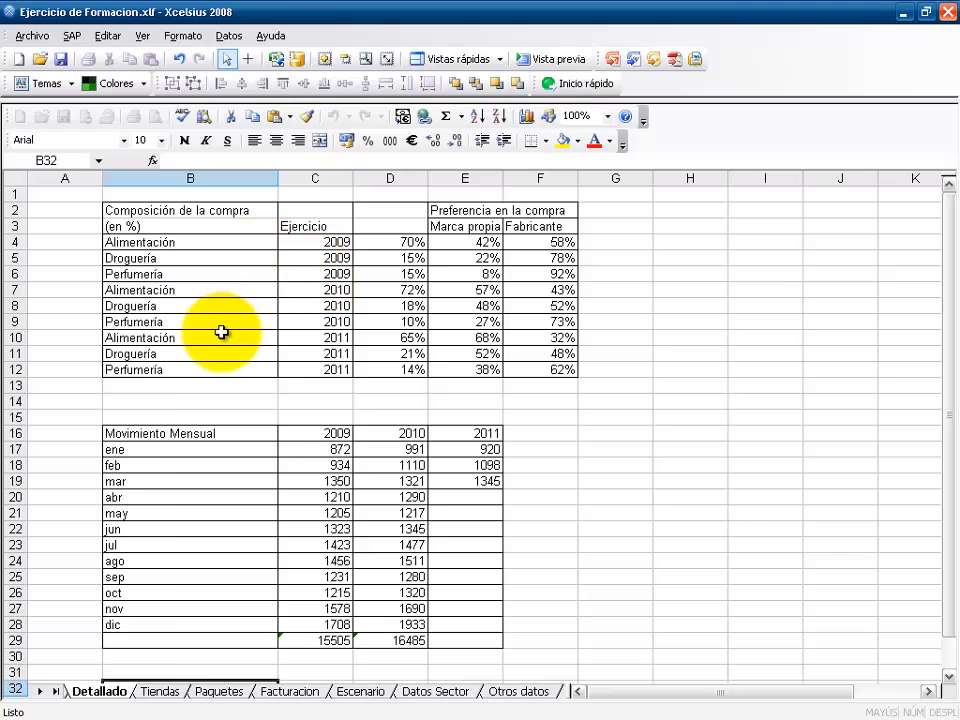
{"action": "scroll", "coordinate": [253, 405], "scroll_direction": "down", "scroll_amount": 4}
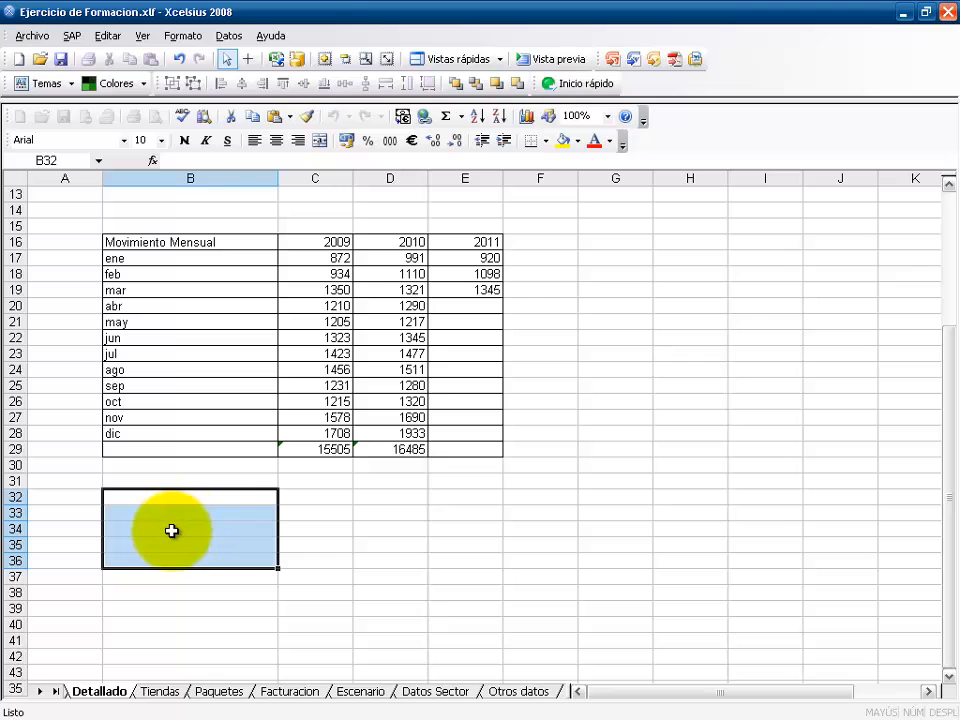
- Restore the Mi espacio de trabajo view and link the combo box's source data to Detallado!$B$4:$F$12
{"action": "left_click", "coordinate": [441, 64]}
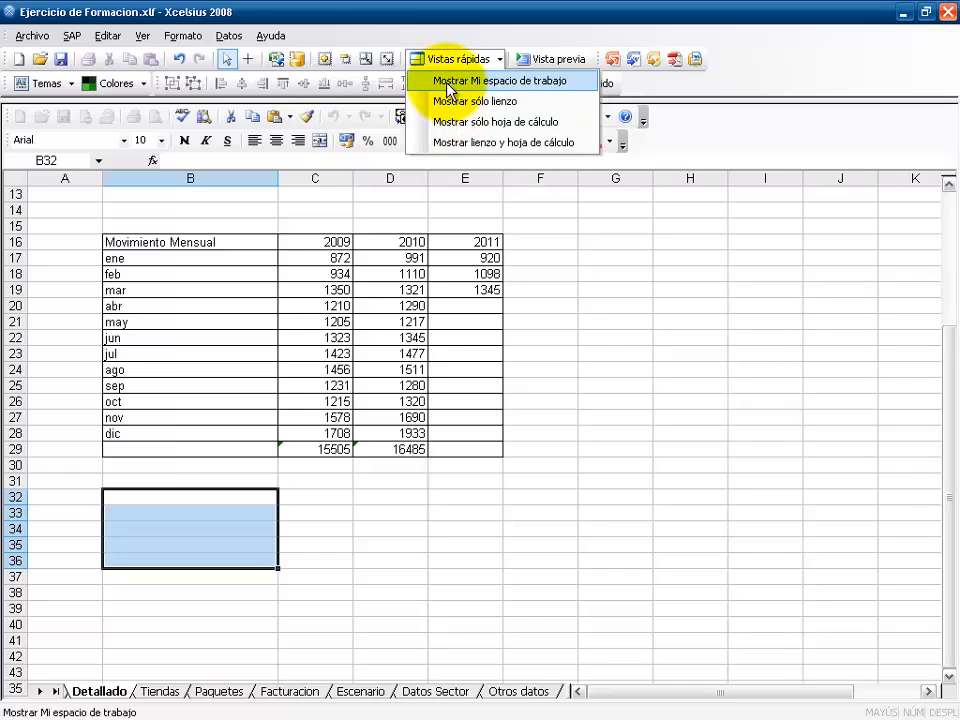
{"action": "left_click", "coordinate": [447, 87]}
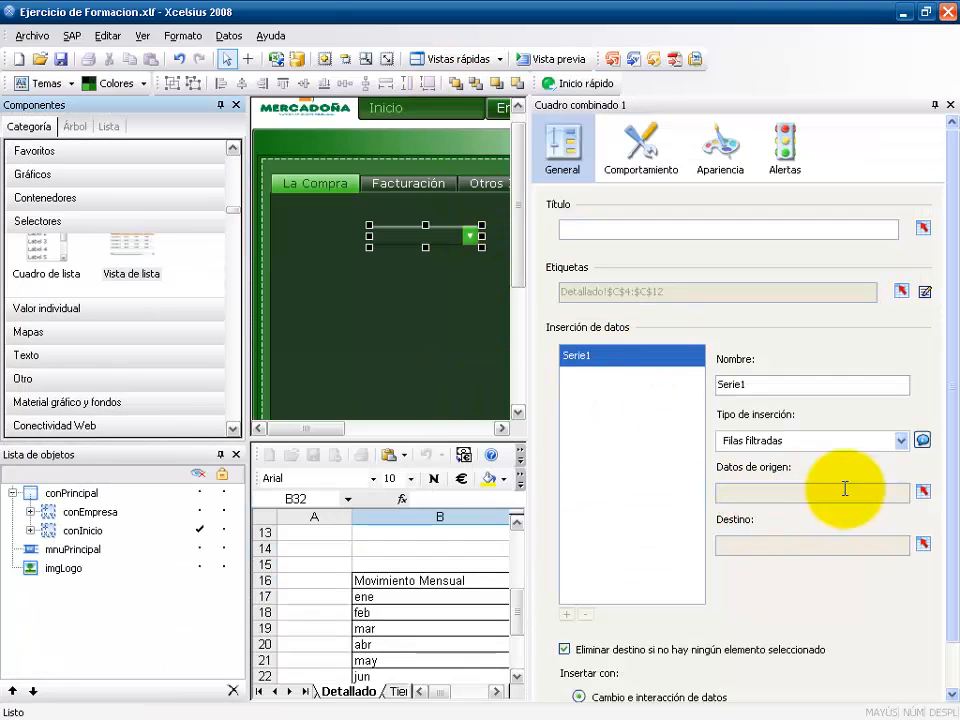
{"action": "left_click", "coordinate": [923, 494]}
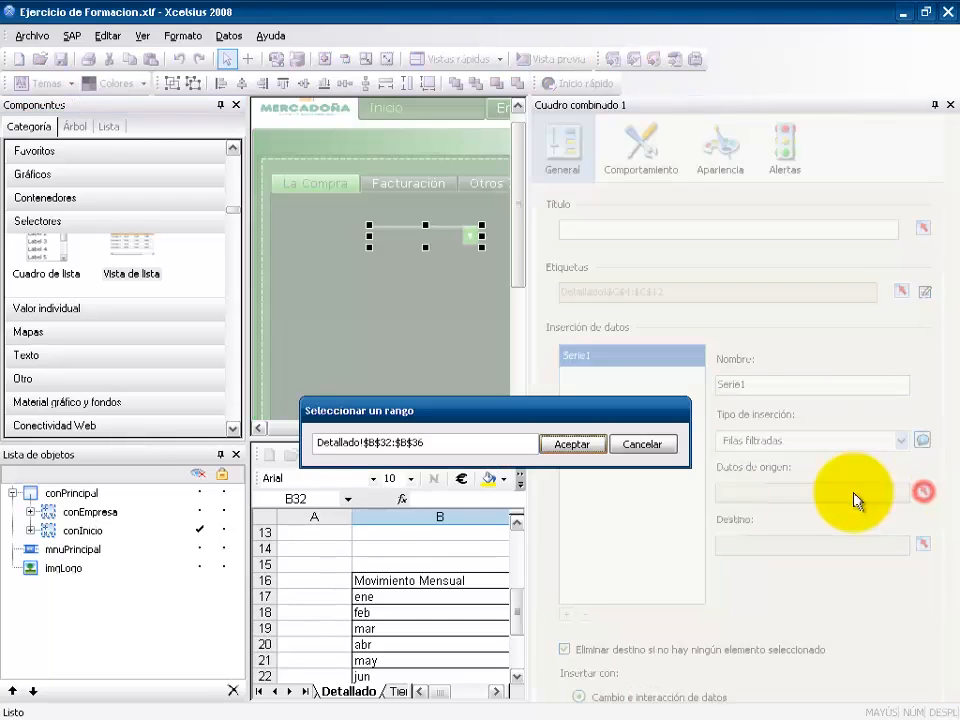
{"action": "left_click", "coordinate": [400, 586]}
{"action": "scroll", "coordinate": [399, 590], "scroll_direction": "up", "scroll_amount": 4}
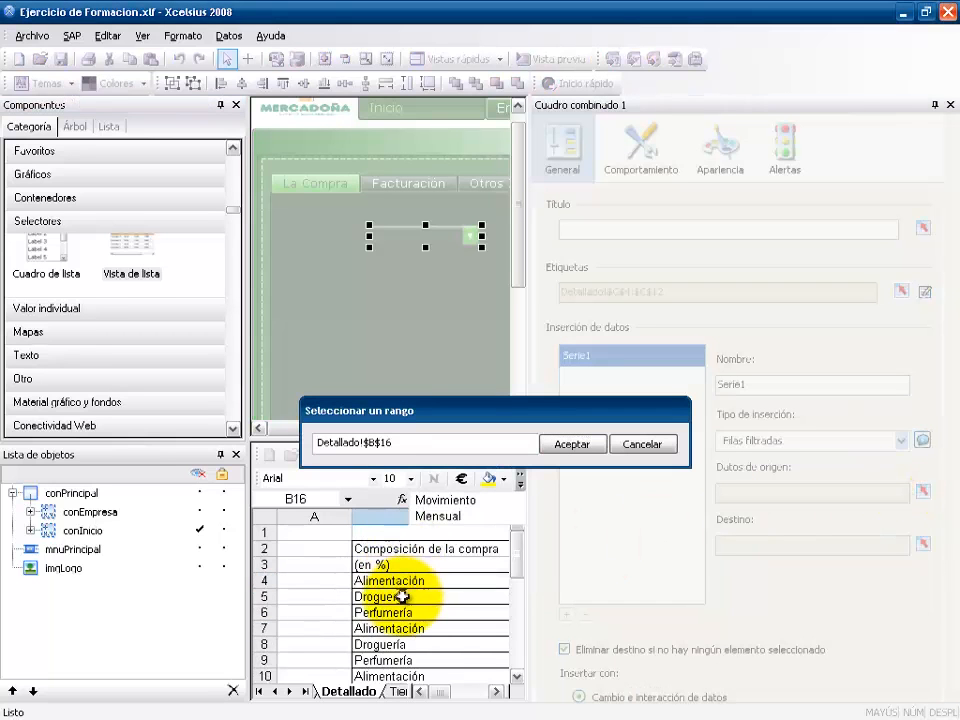
{"action": "left_click", "coordinate": [397, 582]}
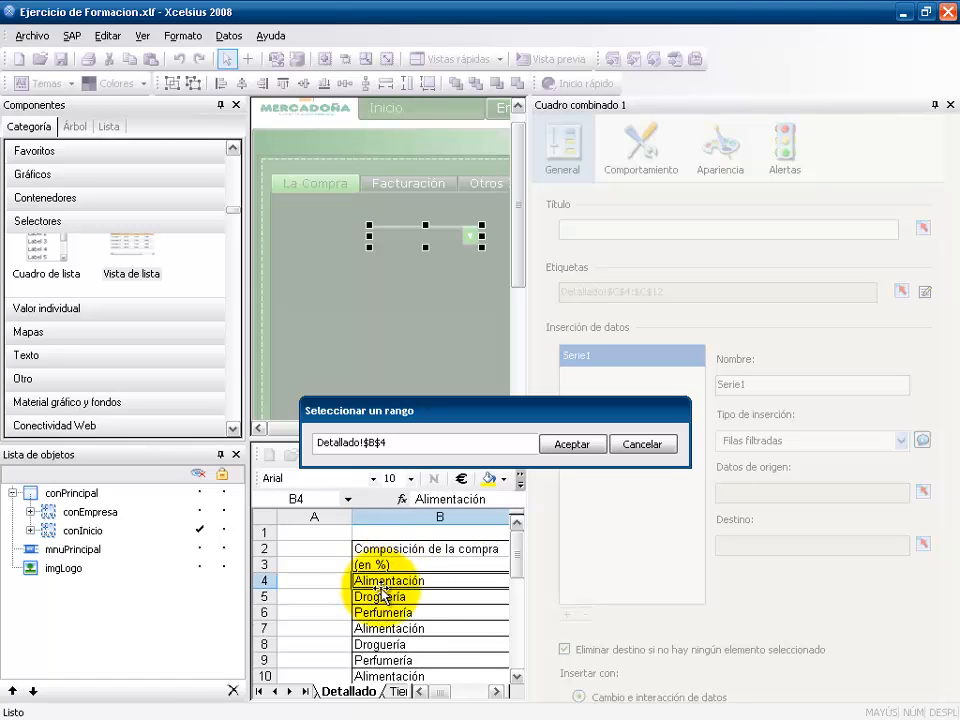
{"action": "left_click_drag", "start_coordinate": [380, 586], "coordinate": [381, 588]}
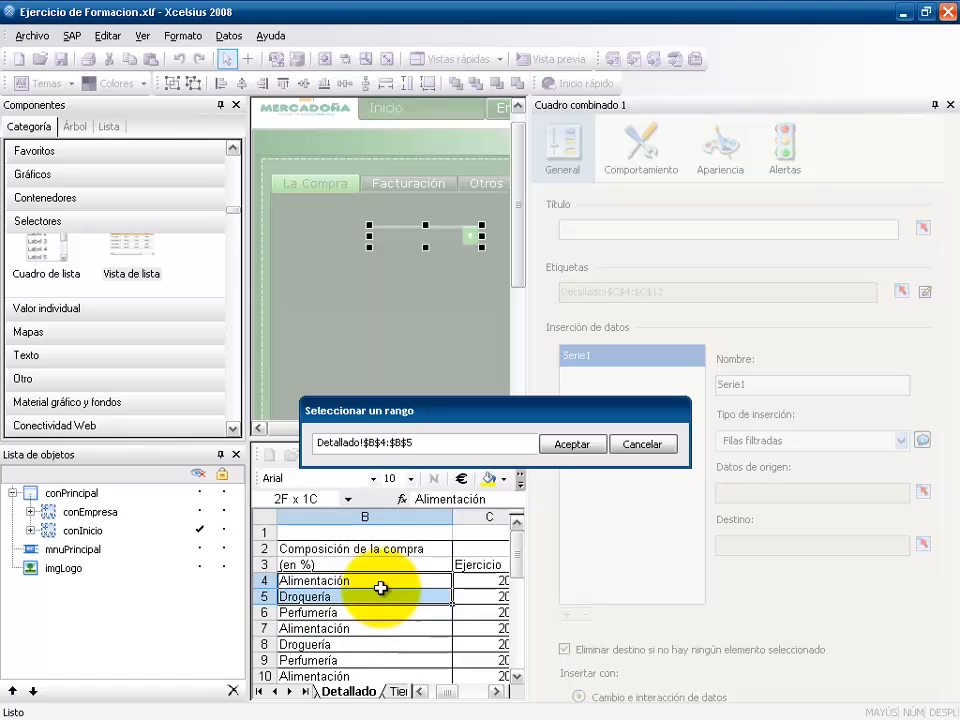
{"action": "key", "text": "shift+Down"}
{"action": "key", "text": "shift+Down"}
{"action": "key", "text": "shift+Down"}
{"action": "key", "text": "shift+Down"}
{"action": "key", "text": "shift+Down"}
{"action": "key", "text": "shift+Down"}
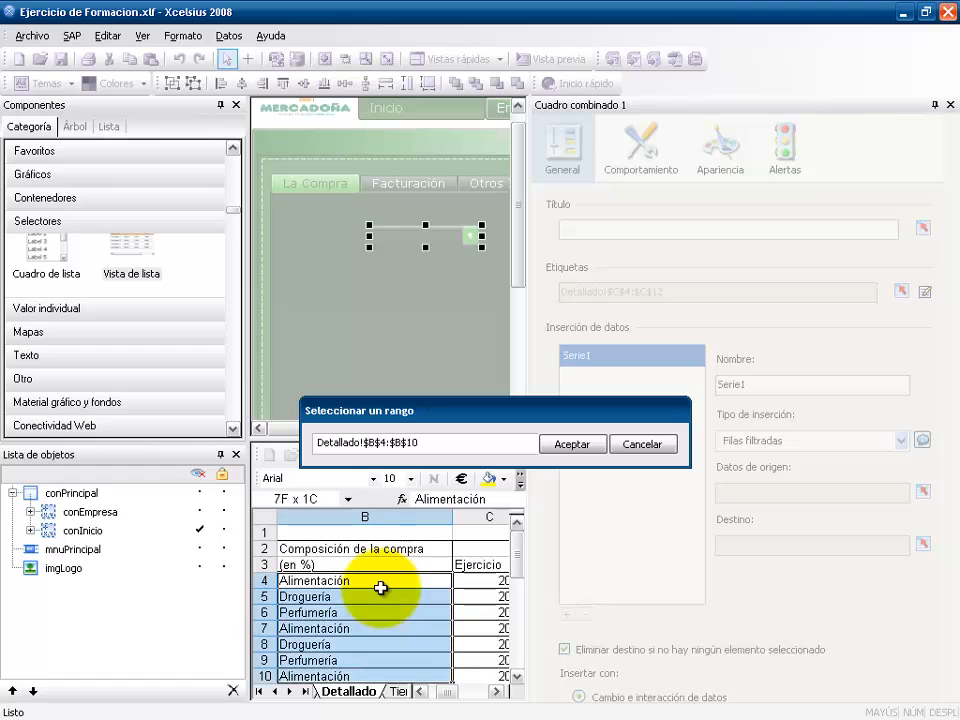
{"action": "key", "text": "shift+Down"}
{"action": "key", "text": "shift+Down"}
{"action": "key", "text": "shift+Up"}
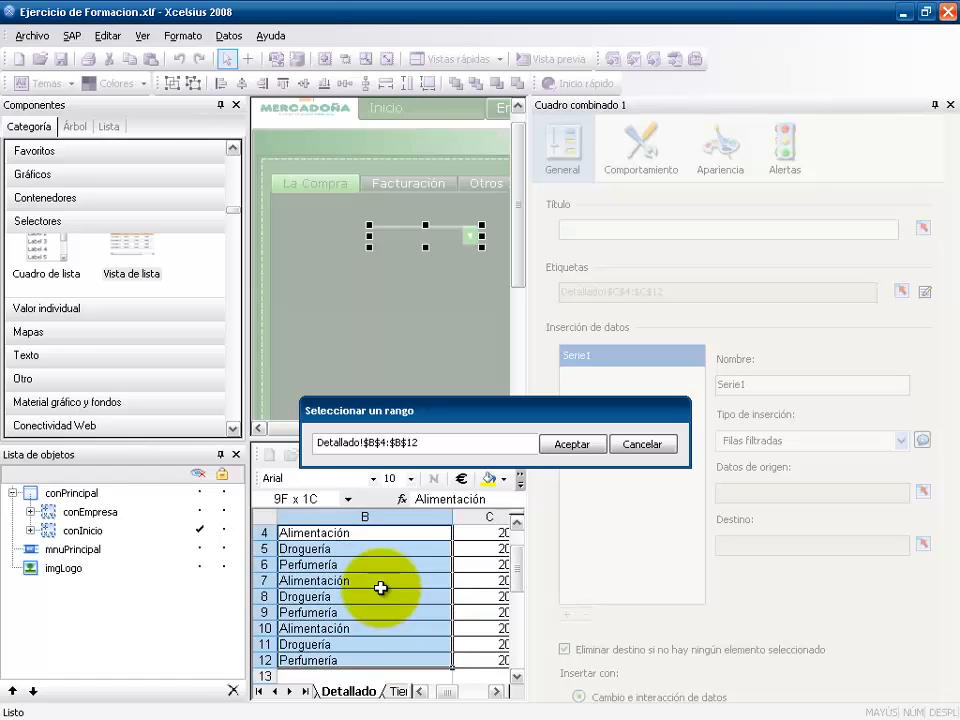
{"action": "key", "text": "shift+Right"}
{"action": "key", "text": "shift+Right"}
{"action": "key", "text": "shift+Right"}
{"action": "key", "text": "shift+Right"}
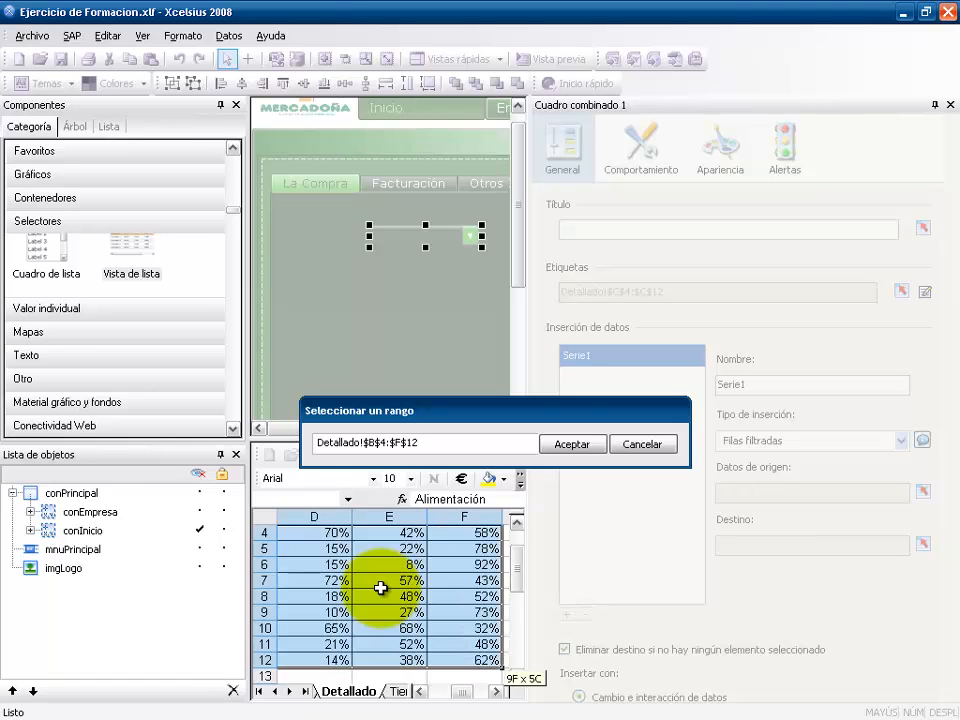
{"action": "left_click", "coordinate": [574, 446]}
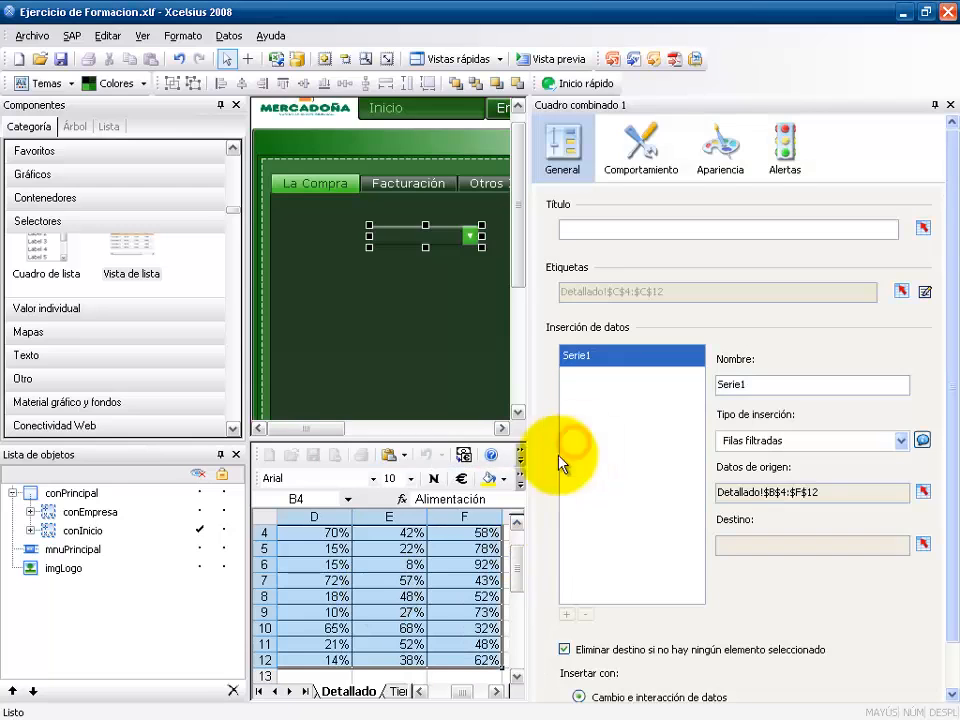
- Go to empty cell B35 below the Movimiento Mensual table and narrow the components and object list area to enlarge the worksheet
{"action": "left_click", "coordinate": [410, 549]}
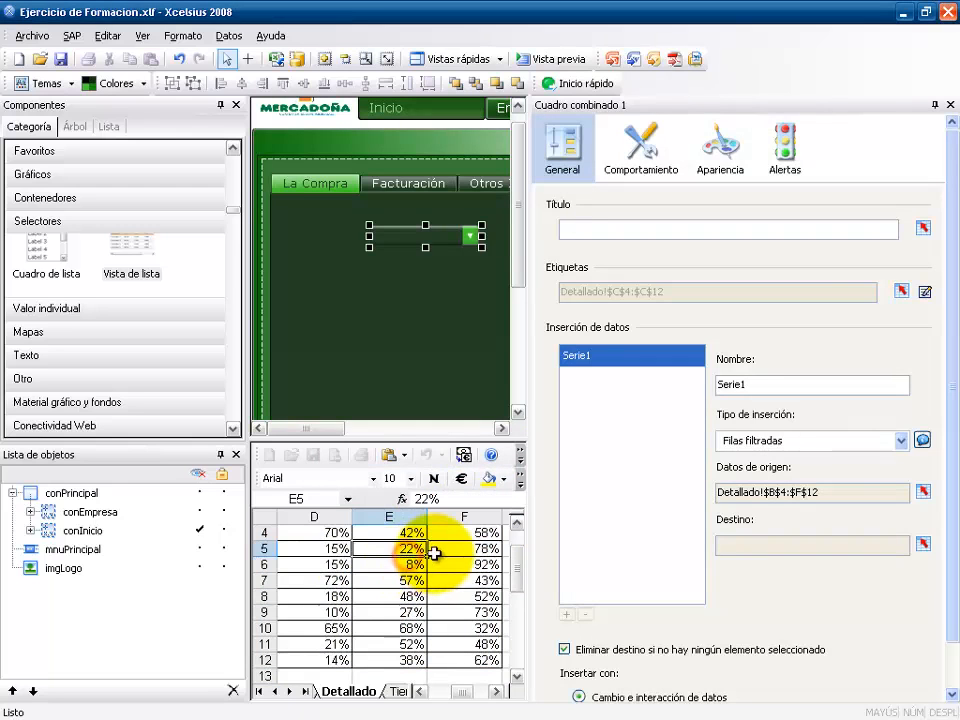
{"action": "key", "text": "Left"}
{"action": "key", "text": "Left"}
{"action": "key", "text": "Left"}
{"action": "key", "text": "Left"}
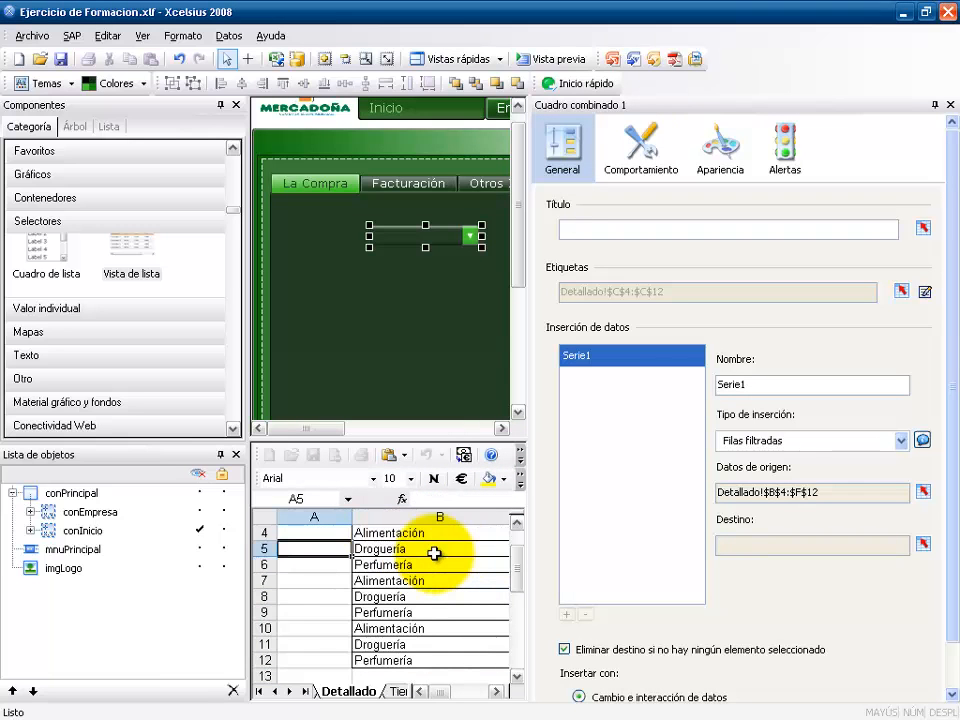
{"action": "key", "text": "Down"}
{"action": "key", "text": "Down"}
{"action": "key", "text": "Down"}
{"action": "key", "text": "Down"}
{"action": "key", "text": "Down"}
{"action": "key", "text": "Down"}
{"action": "key", "text": "Down"}
{"action": "key", "text": "Down"}
{"action": "key", "text": "Down"}
{"action": "key", "text": "Down"}
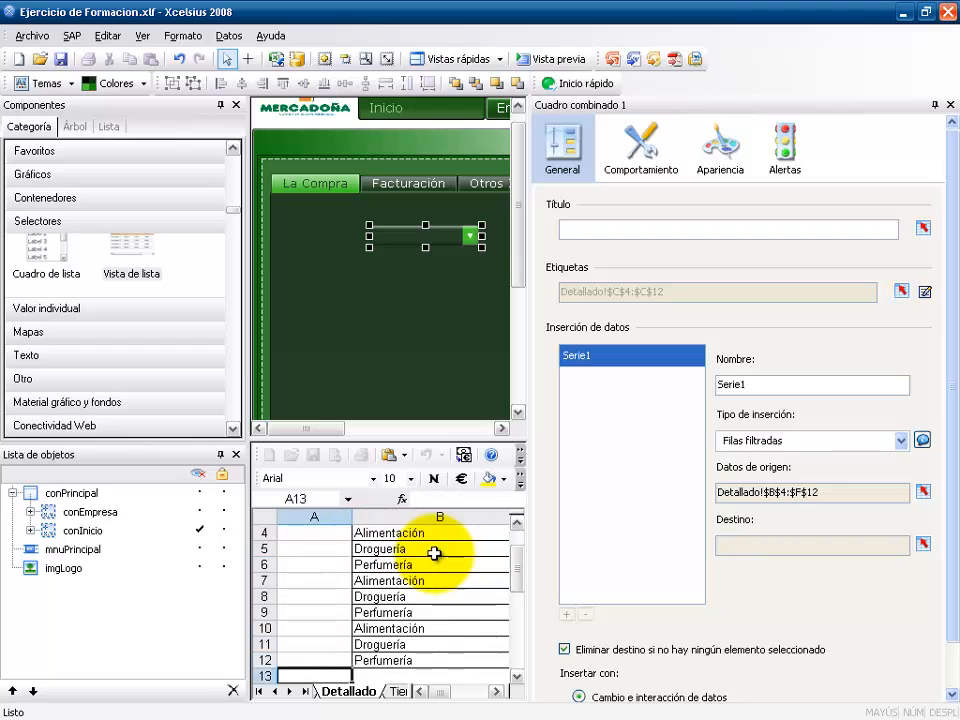
{"action": "key", "text": "Down"}
{"action": "key", "text": "Down"}
{"action": "key", "text": "Down"}
{"action": "key", "text": "Down"}
{"action": "key", "text": "Down"}
{"action": "key", "text": "Down"}
{"action": "key", "text": "Down"}
{"action": "key", "text": "Down"}
{"action": "key", "text": "Down"}
{"action": "key", "text": "Down"}
{"action": "key", "text": "Down"}
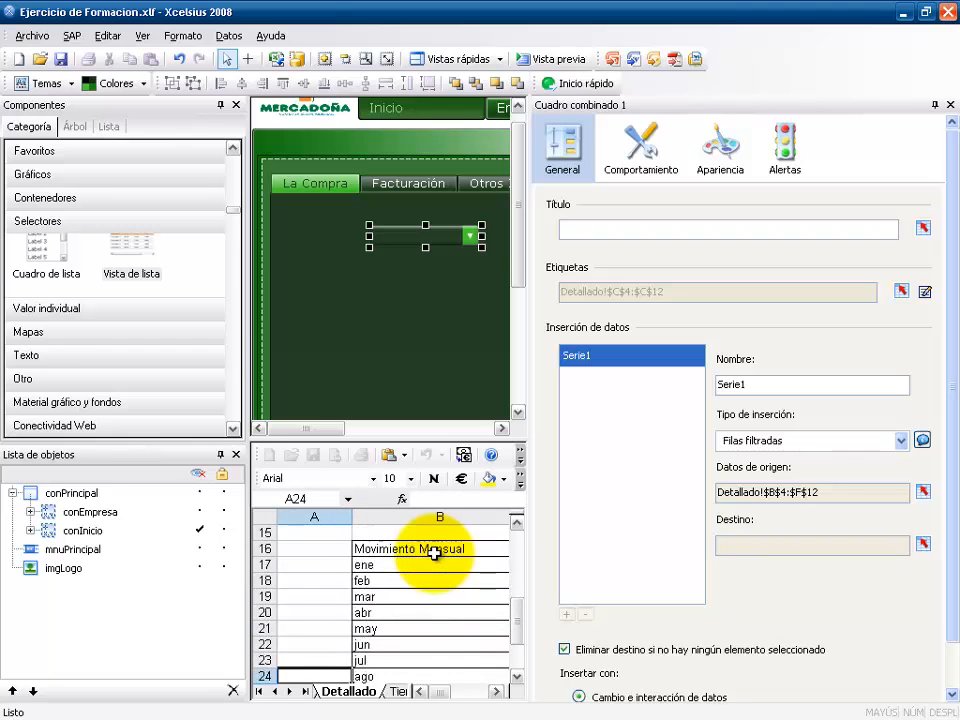
{"action": "key", "text": "Down"}
{"action": "key", "text": "Down"}
{"action": "key", "text": "Down"}
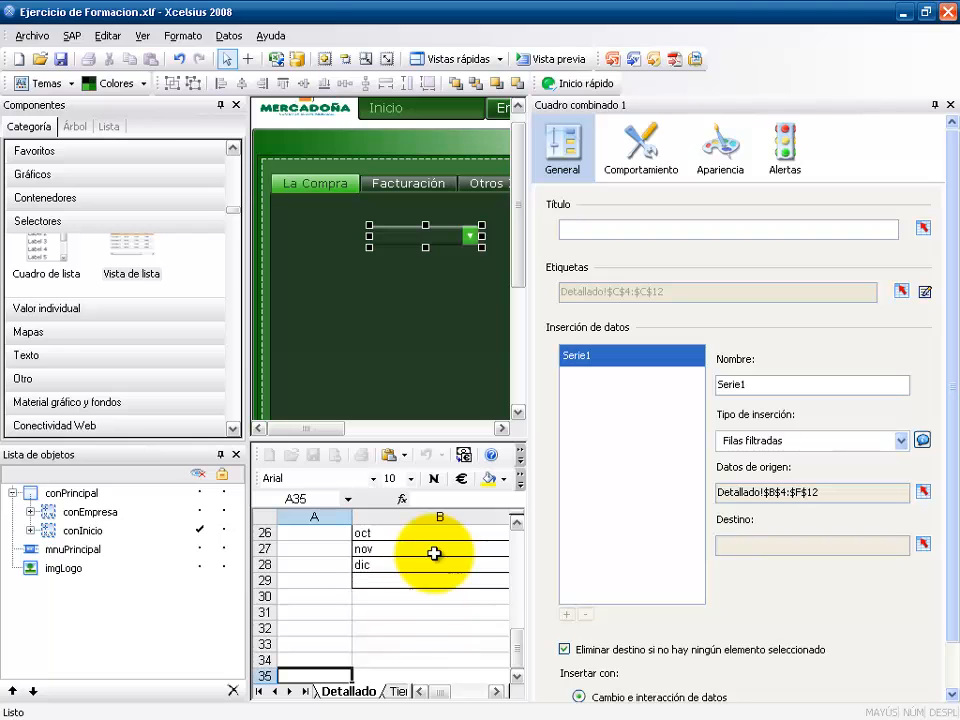
{"action": "key", "text": "Right"}
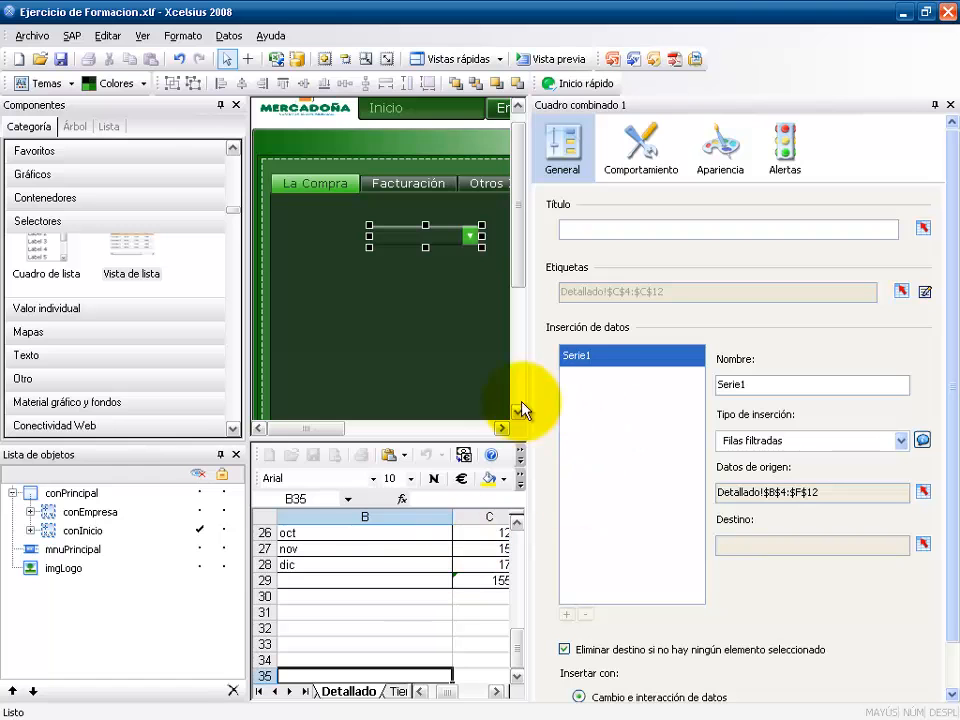
{"action": "left_click_drag", "start_coordinate": [249, 389], "coordinate": [122, 390]}
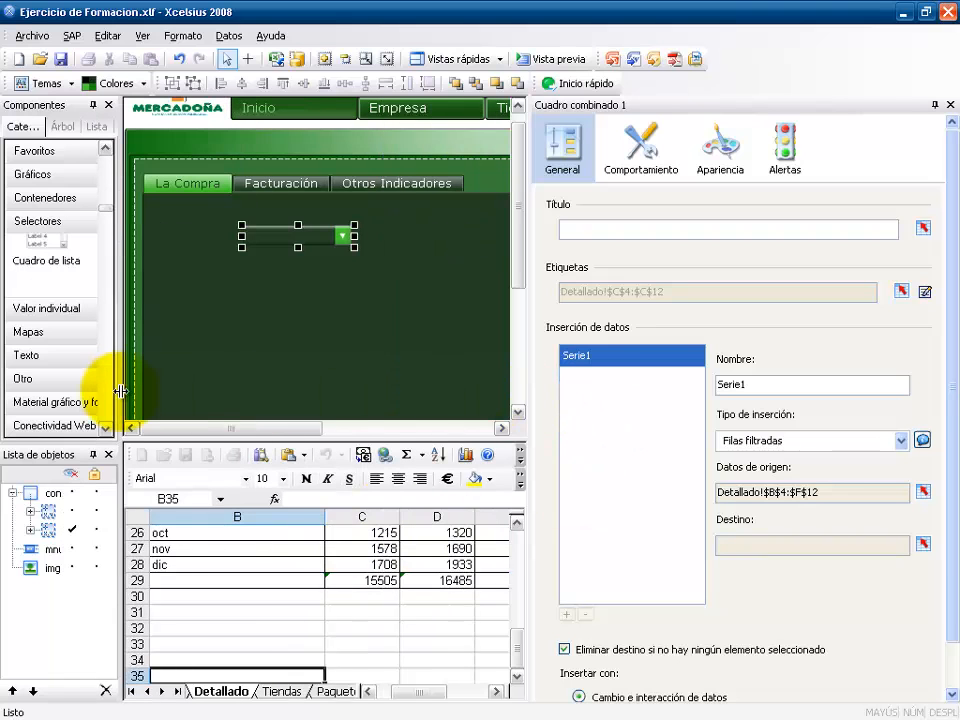
- Link the combo box's destination to Detallado!$B$35:$F$37 and fill those destination cells with yellow
{"action": "left_click", "coordinate": [923, 546]}
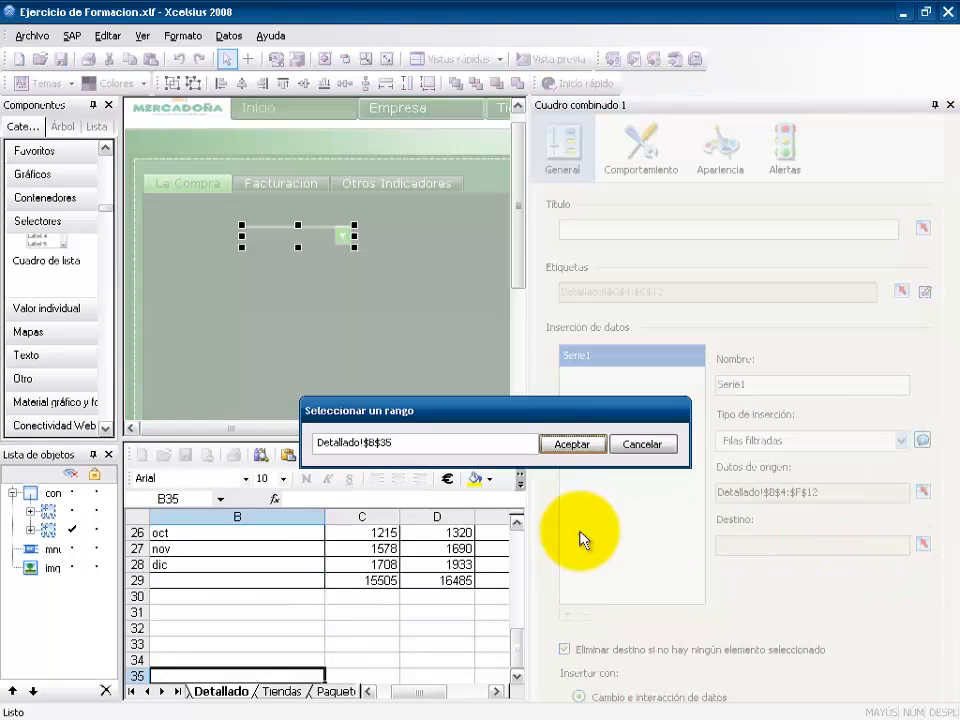
{"action": "left_click", "coordinate": [318, 671]}
{"action": "left_click_drag", "start_coordinate": [365, 662], "coordinate": [365, 662]}
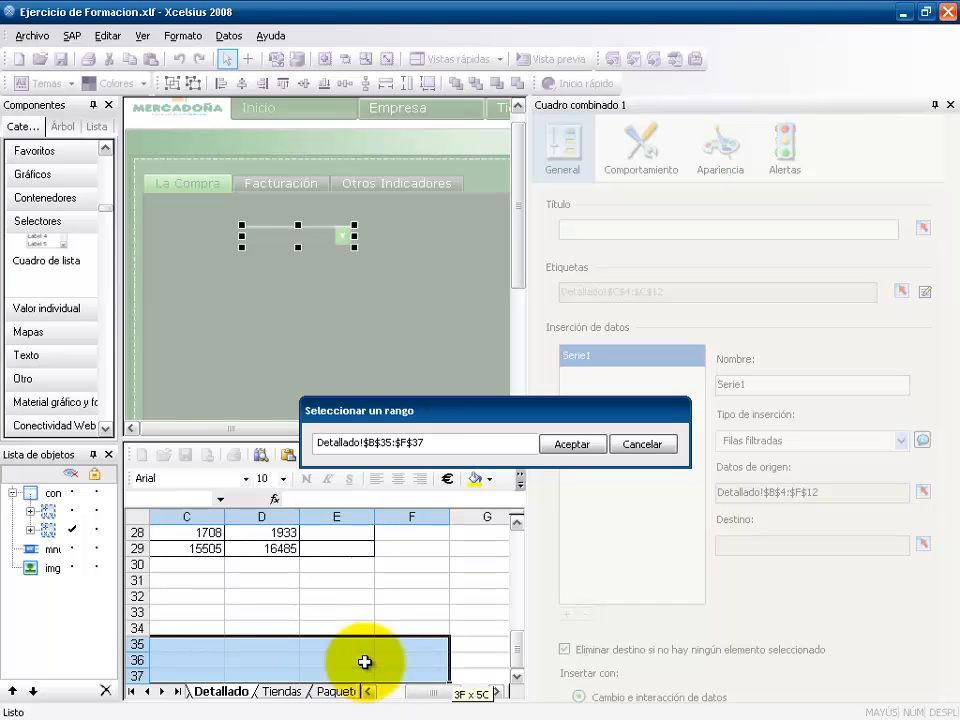
{"action": "left_click", "coordinate": [565, 444]}
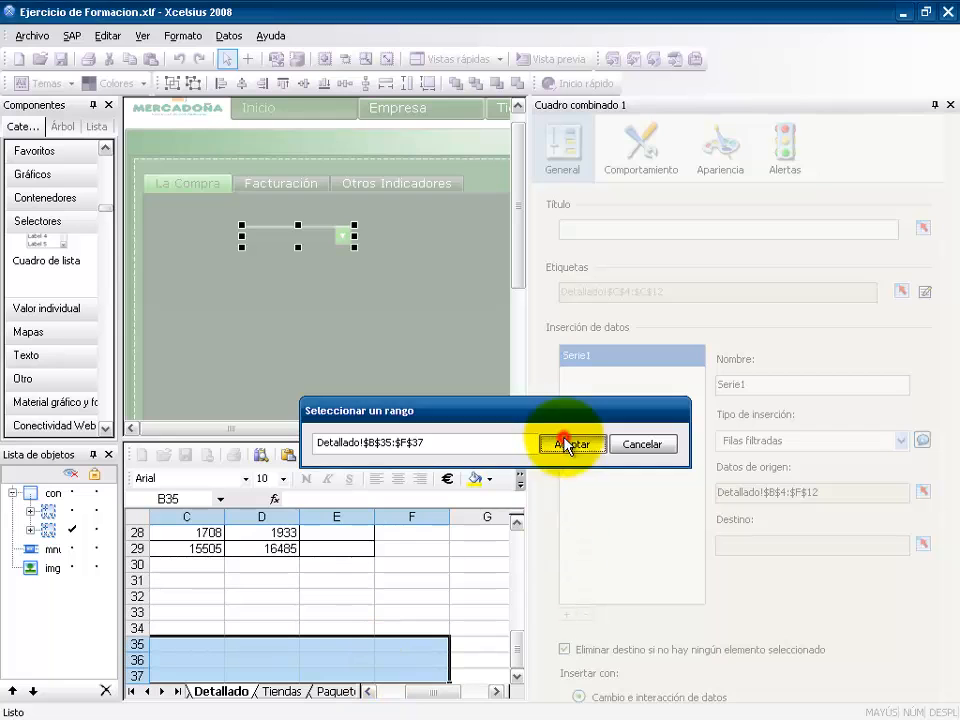
{"action": "left_click", "coordinate": [478, 487]}
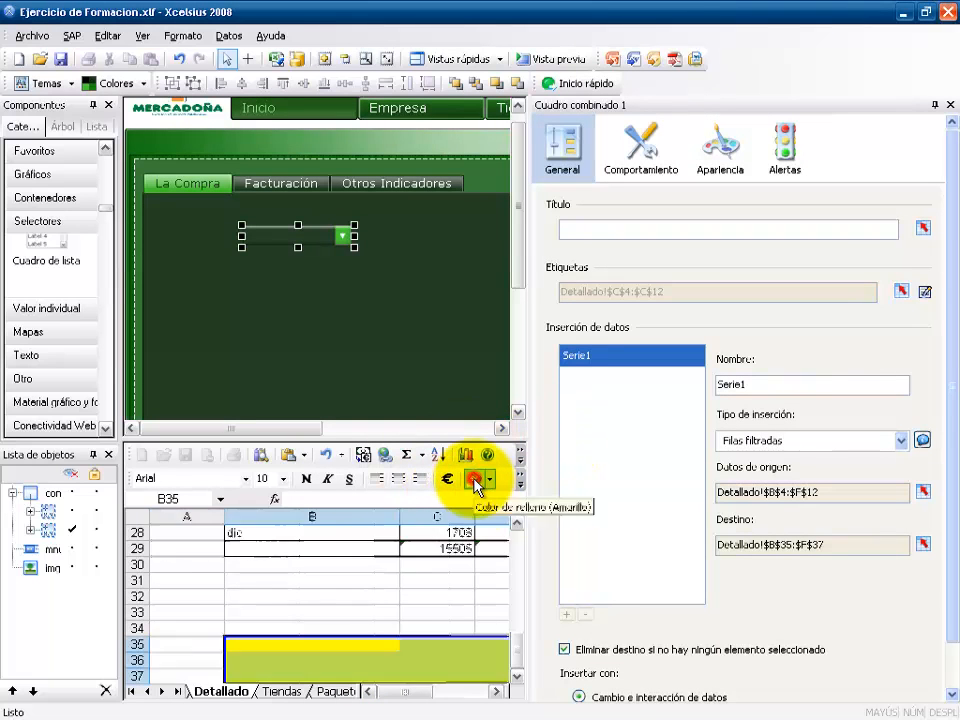
- Label the yellow range by entering "Celdas destino del cuadro combinado Ejercicio" in cell B34
{"action": "left_click", "coordinate": [271, 627]}
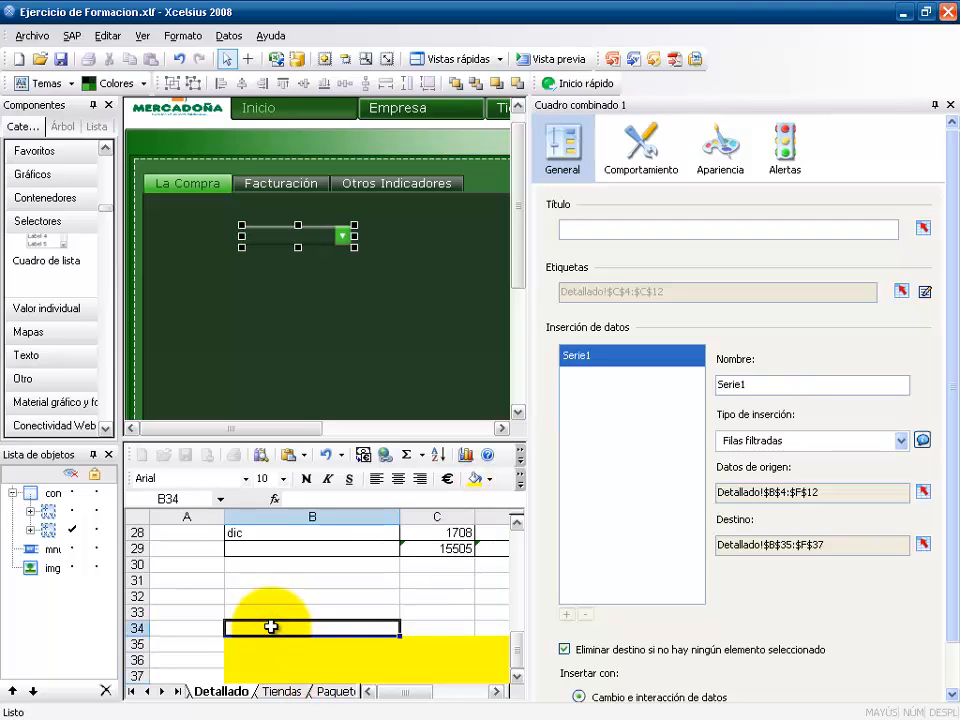
{"action": "type", "text": "Celdas"}
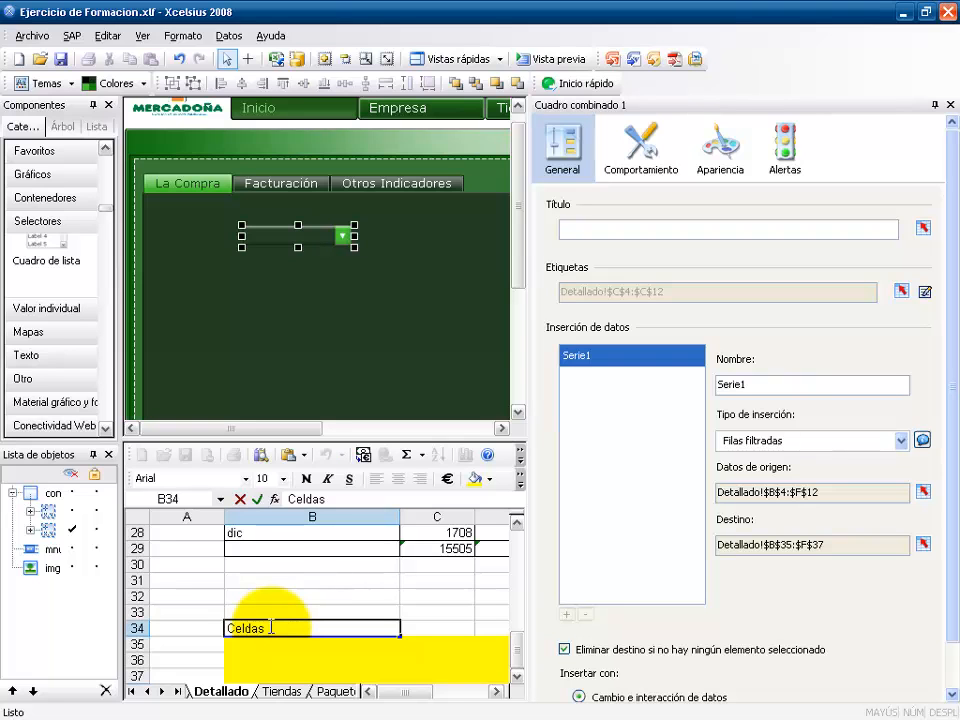
{"action": "type", "text": "destino del cuadro combinado Ejercicio"}
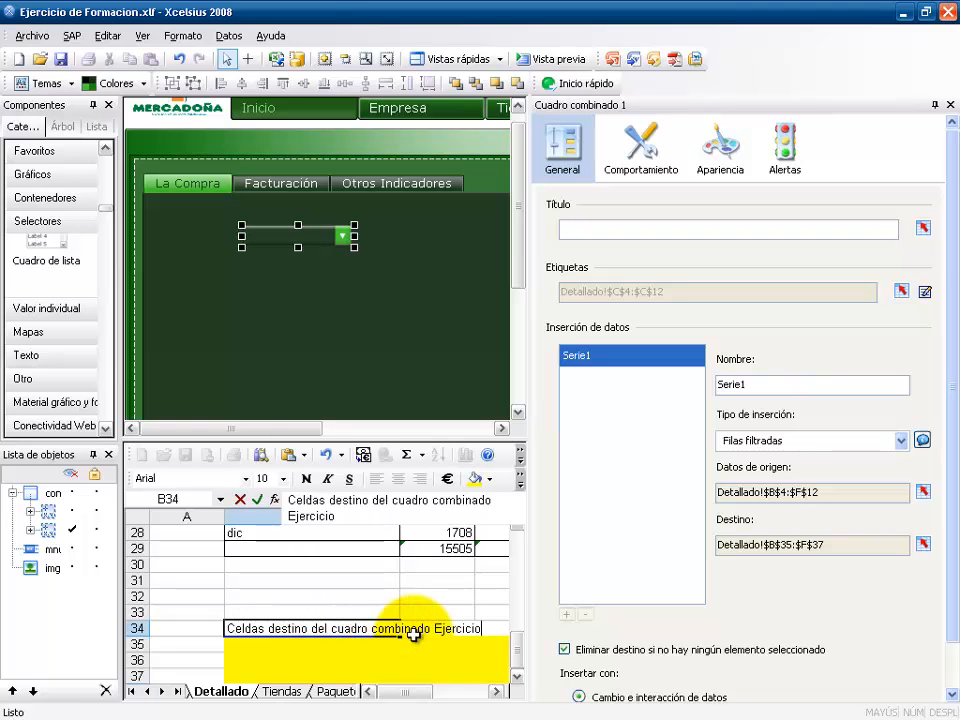
{"action": "key", "text": "Return"}
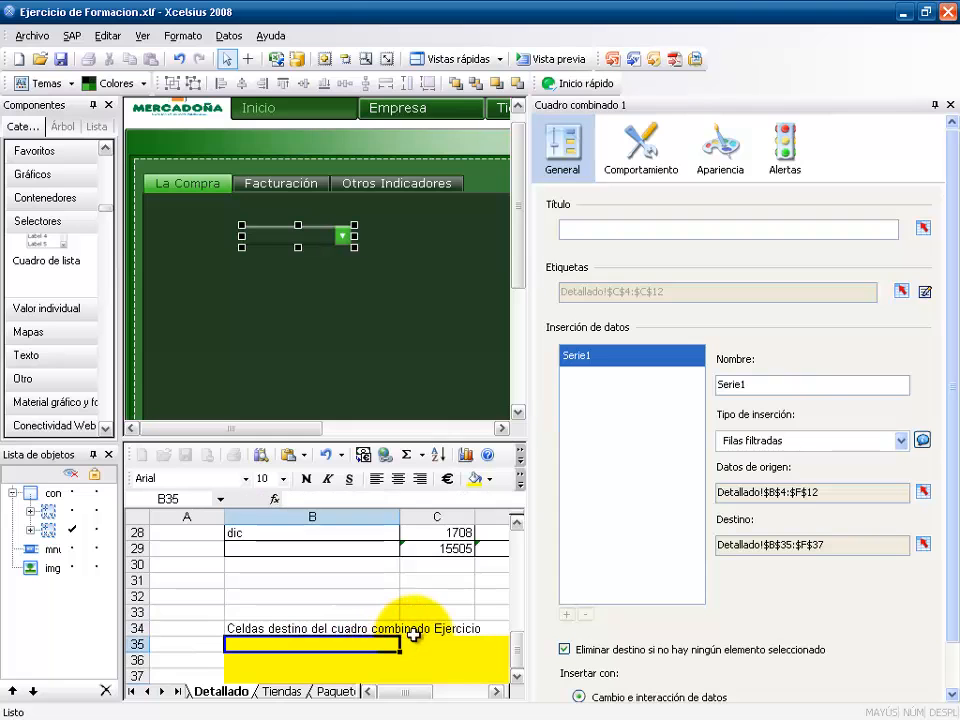
- Enlarge the canvas and components area and add a Vista de lista selector beside the combo box in La Compra
{"action": "left_click", "coordinate": [411, 310]}
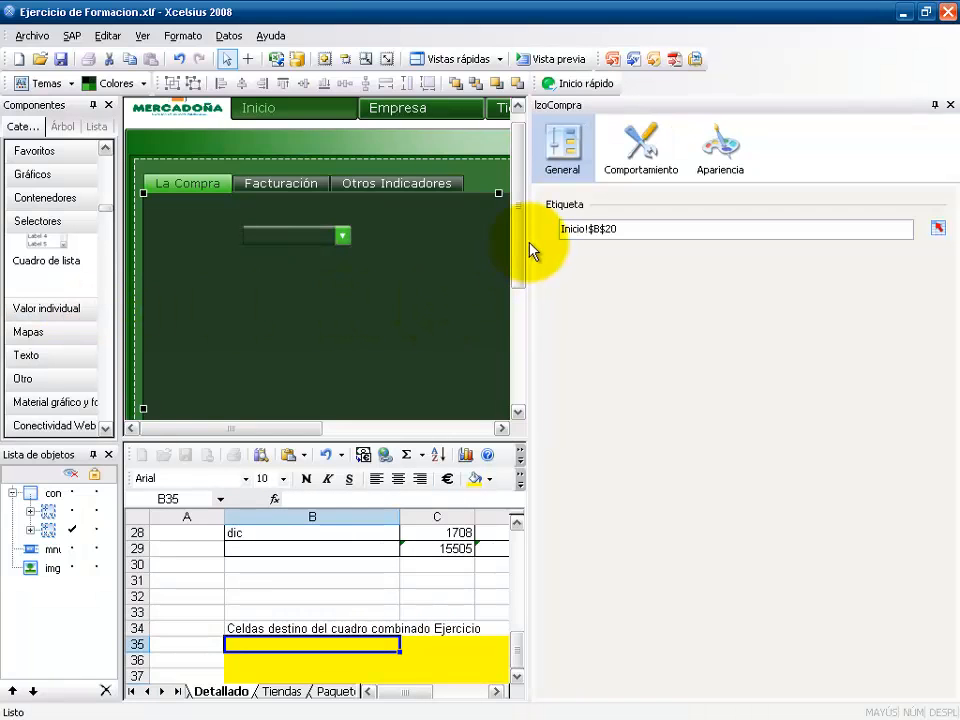
{"action": "left_click_drag", "start_coordinate": [530, 252], "coordinate": [745, 274]}
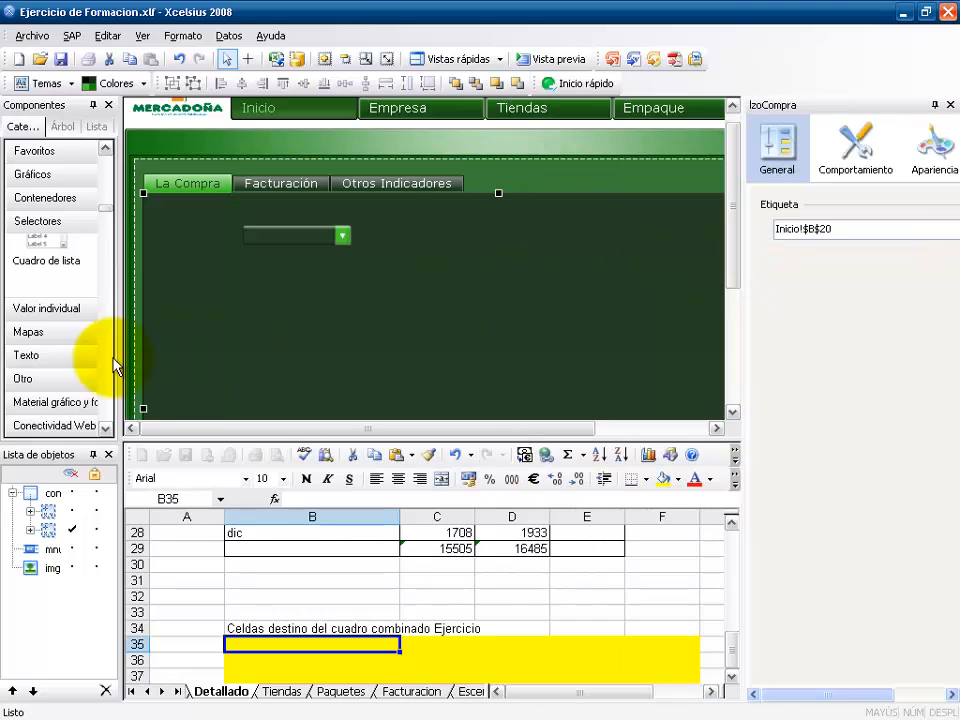
{"action": "left_click_drag", "start_coordinate": [119, 347], "coordinate": [214, 352]}
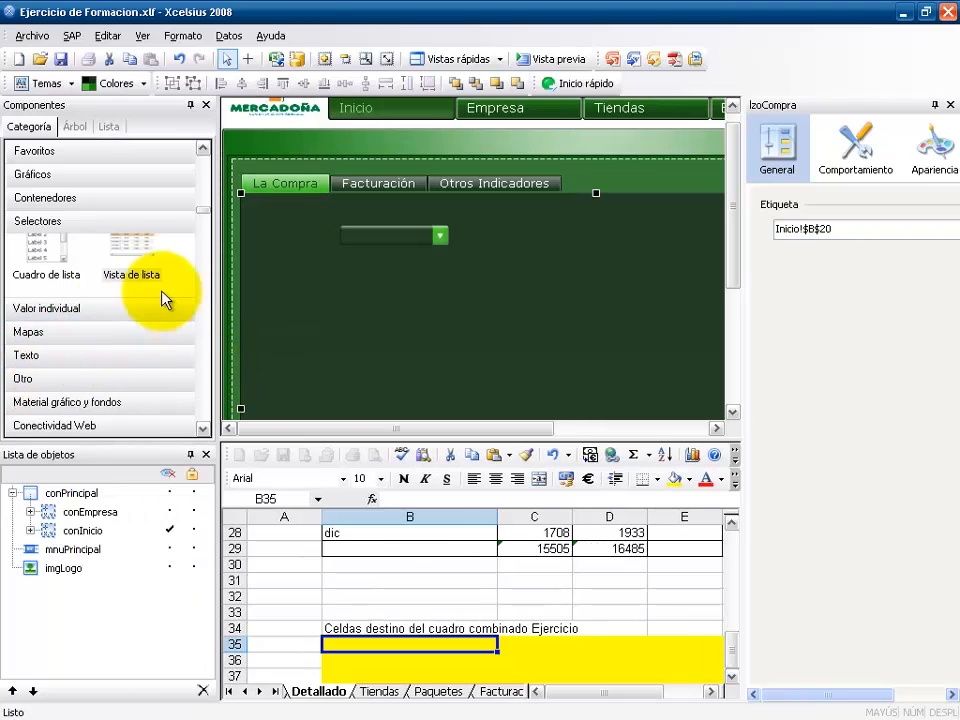
{"action": "left_click", "coordinate": [140, 266]}
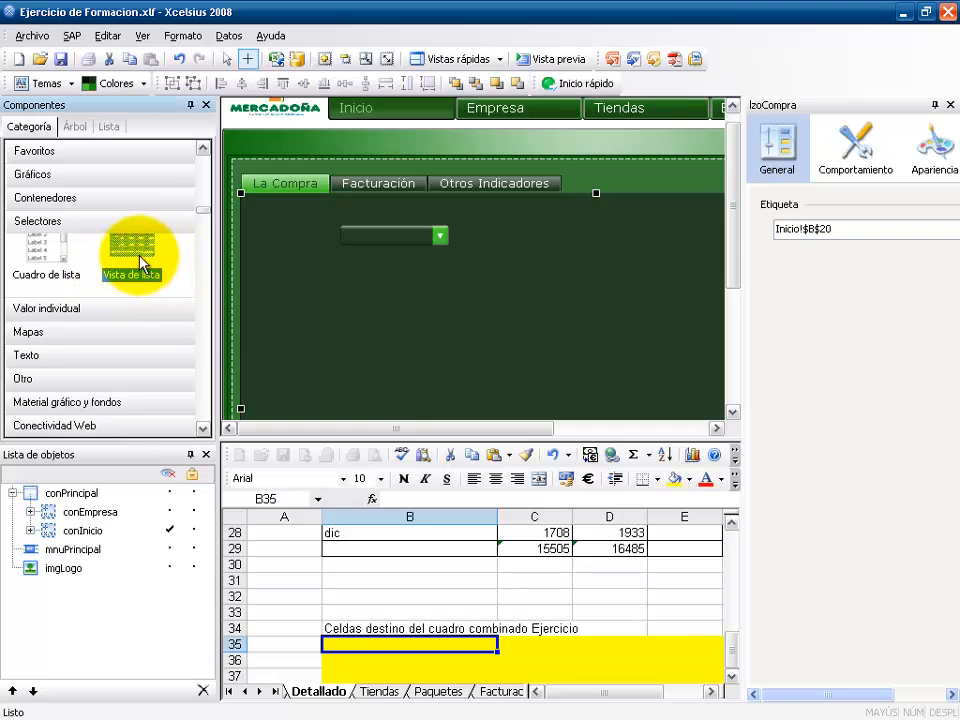
{"action": "left_click_drag", "start_coordinate": [133, 252], "coordinate": [514, 228]}
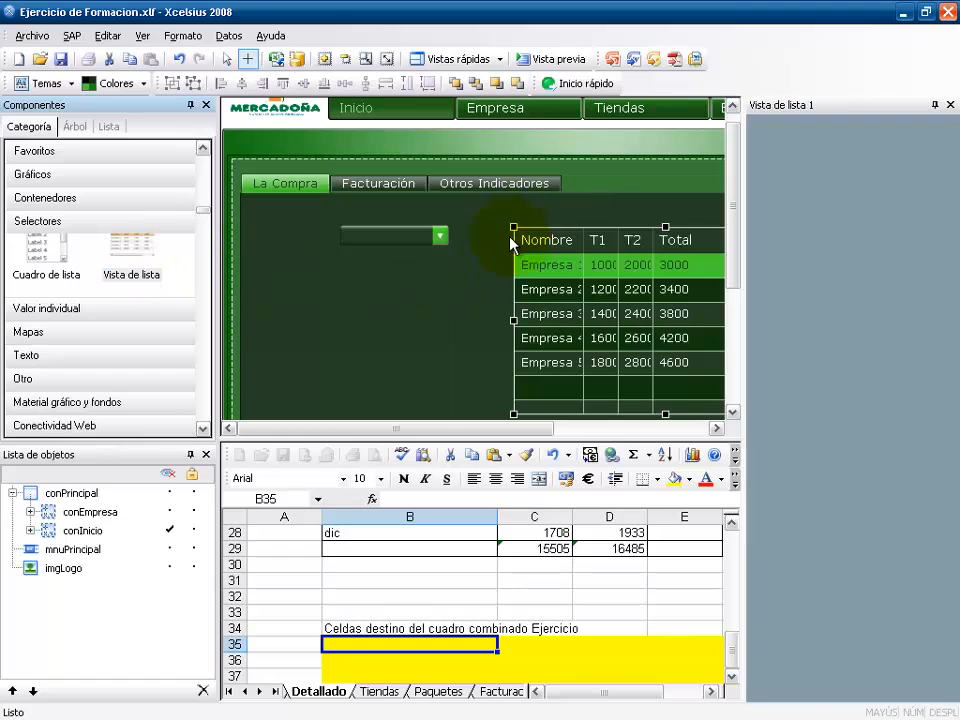
- Widen the list view's properties area and link its Mostrar datos to Detallado!$B$35:$F$37
{"action": "left_click_drag", "start_coordinate": [738, 242], "coordinate": [641, 311]}
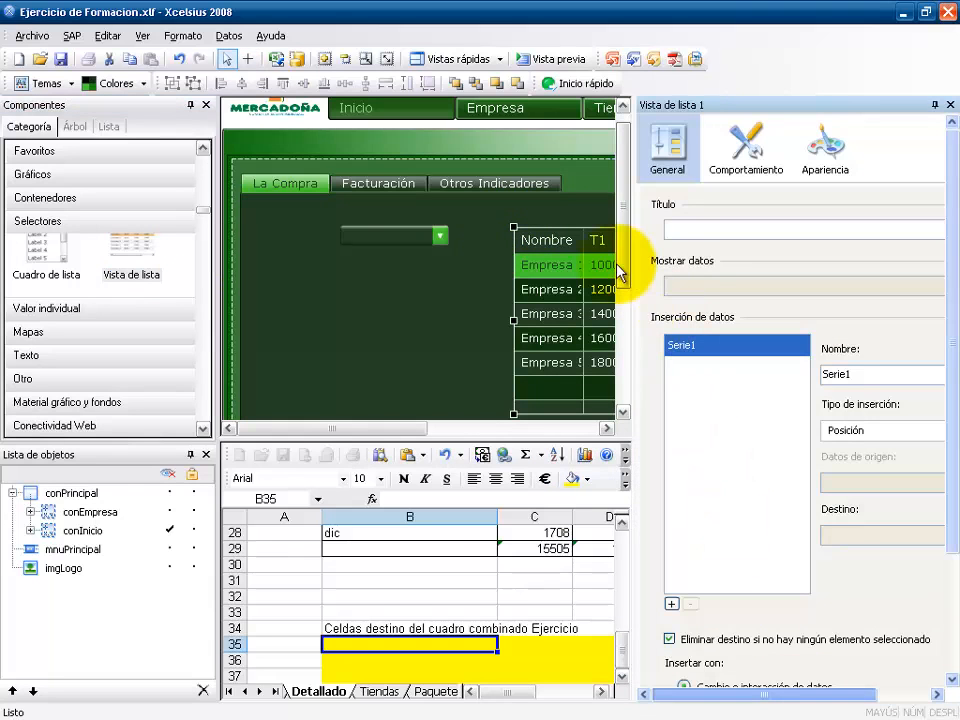
{"action": "left_click_drag", "start_coordinate": [634, 268], "coordinate": [555, 266]}
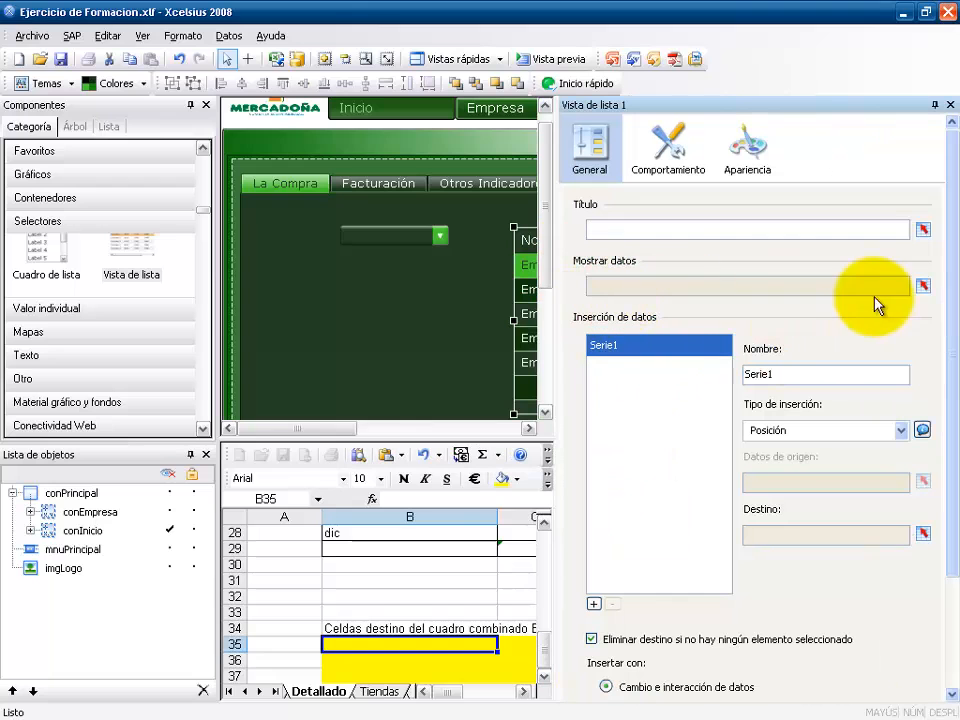
{"action": "left_click", "coordinate": [924, 288]}
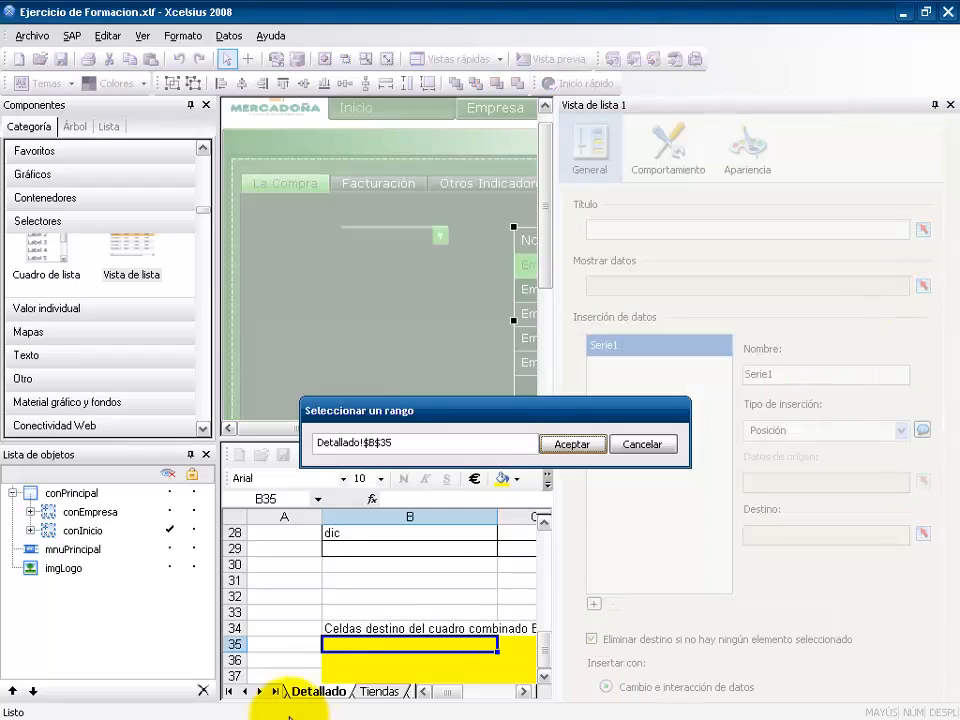
{"action": "left_click_drag", "start_coordinate": [350, 640], "coordinate": [368, 671]}
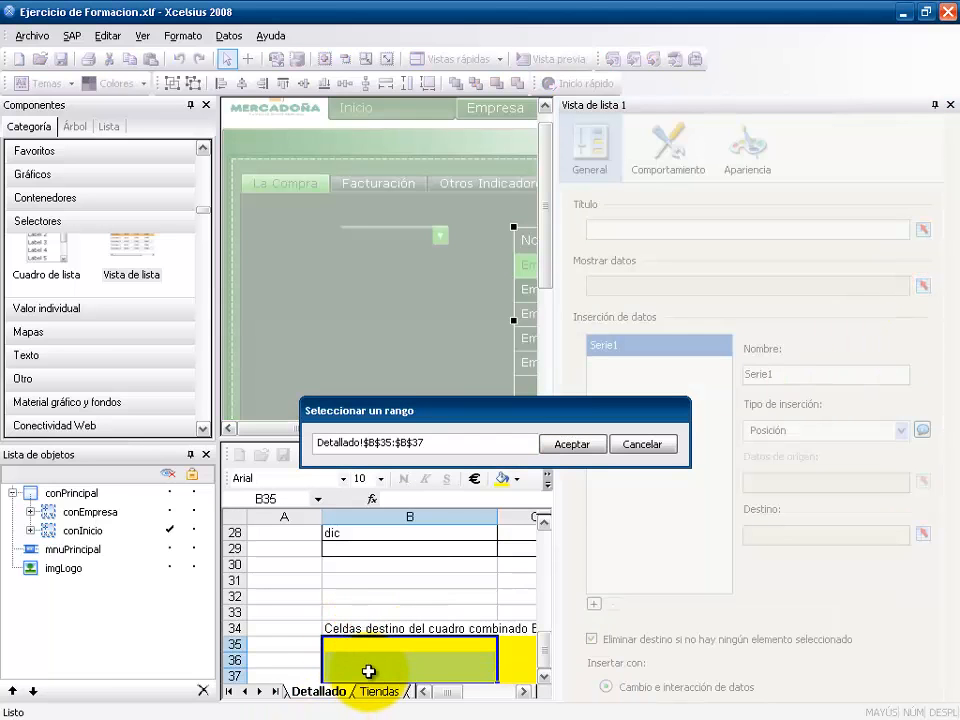
{"action": "key", "text": "shift+Right"}
{"action": "key", "text": "shift+Right"}
{"action": "key", "text": "shift+Right"}
{"action": "key", "text": "shift+Right"}
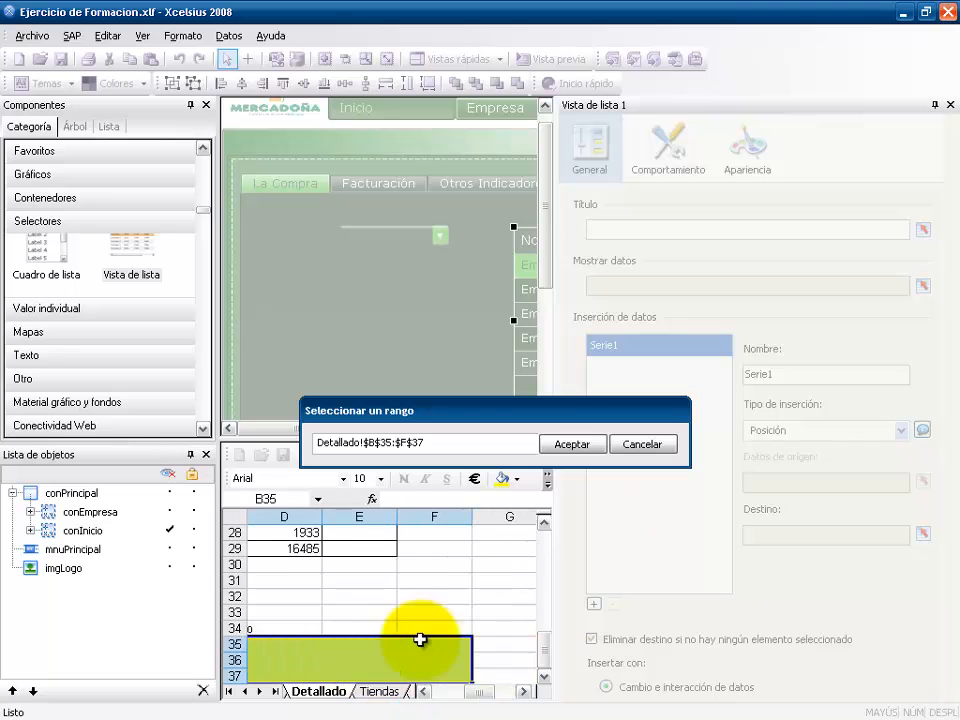
{"action": "left_click", "coordinate": [582, 446]}
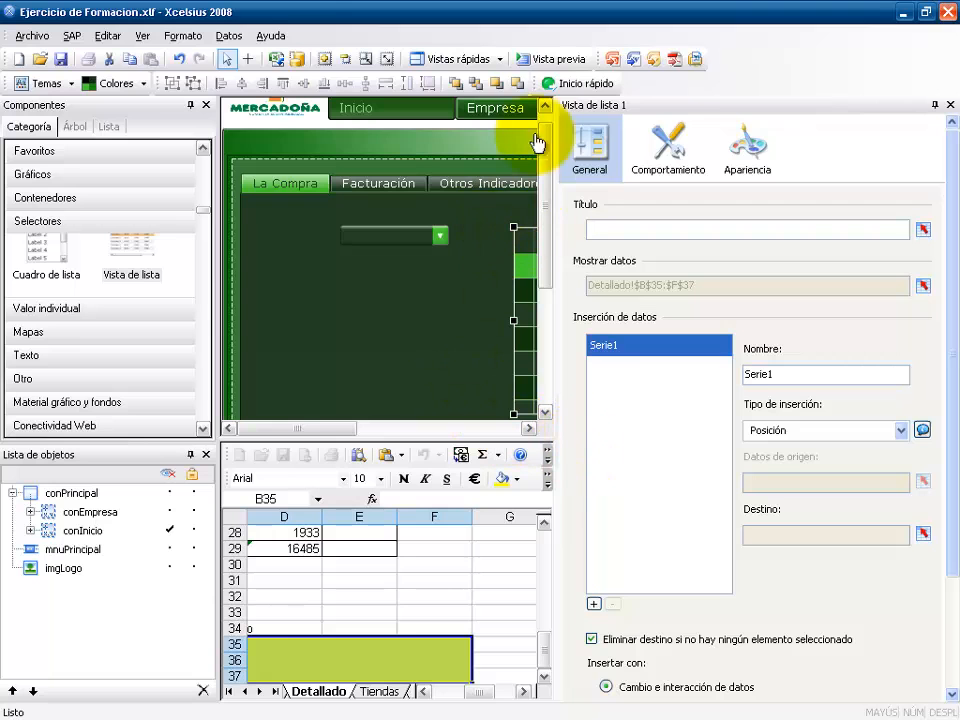
- Preview the dashboard's Empresa section and test the combo box with 2010, 2011 and 2009, checking the rows shown in the list view
{"action": "left_click", "coordinate": [545, 60]}
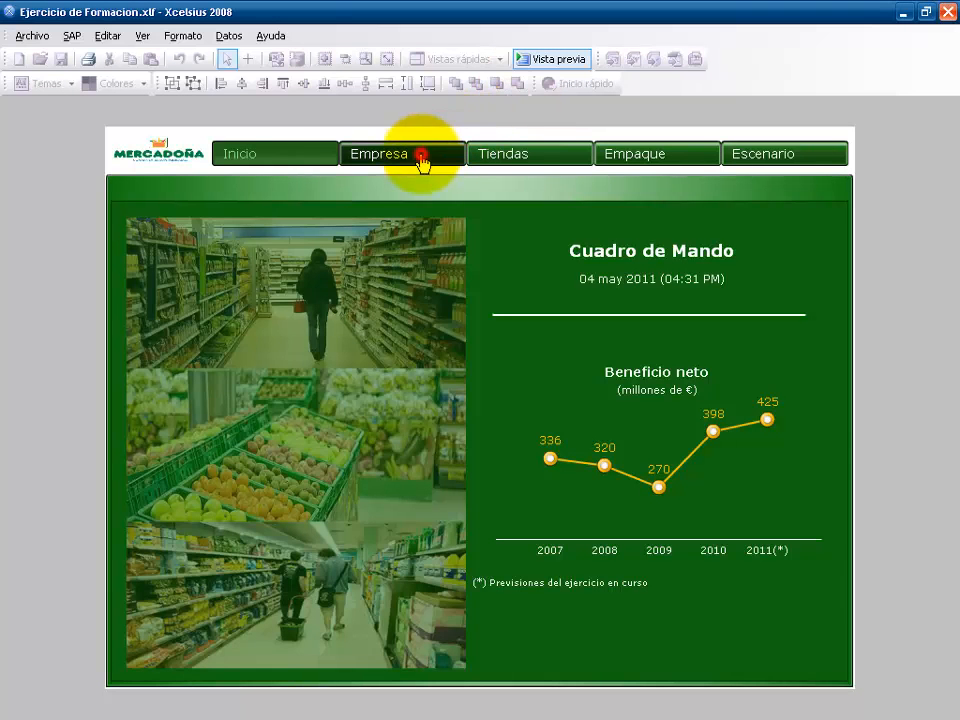
{"action": "left_click", "coordinate": [421, 158]}
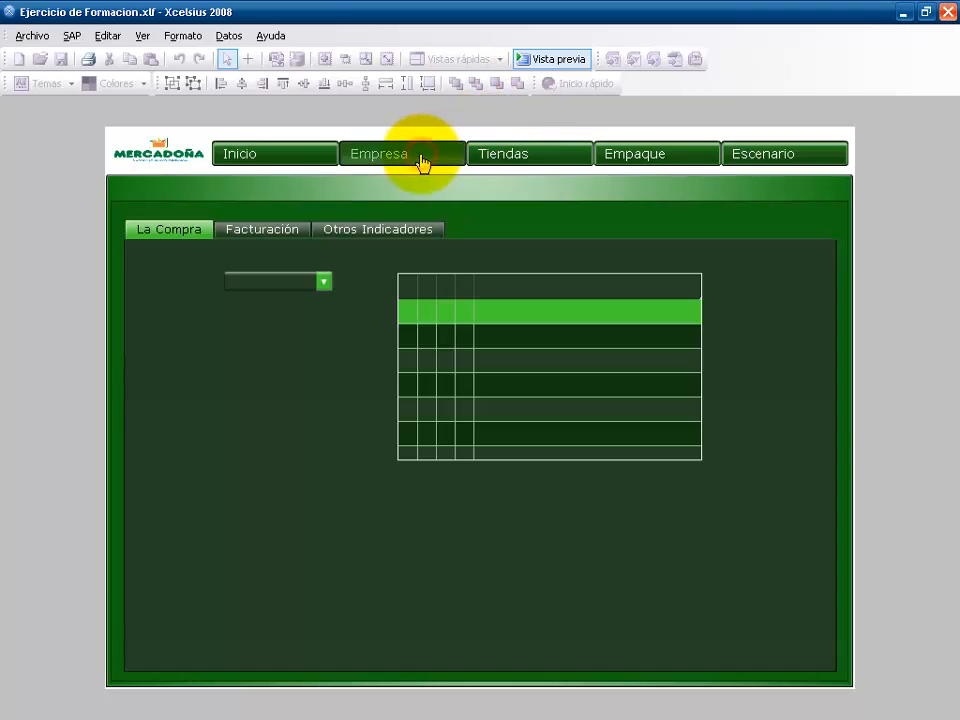
{"action": "left_click", "coordinate": [322, 283]}
{"action": "left_click", "coordinate": [245, 307]}
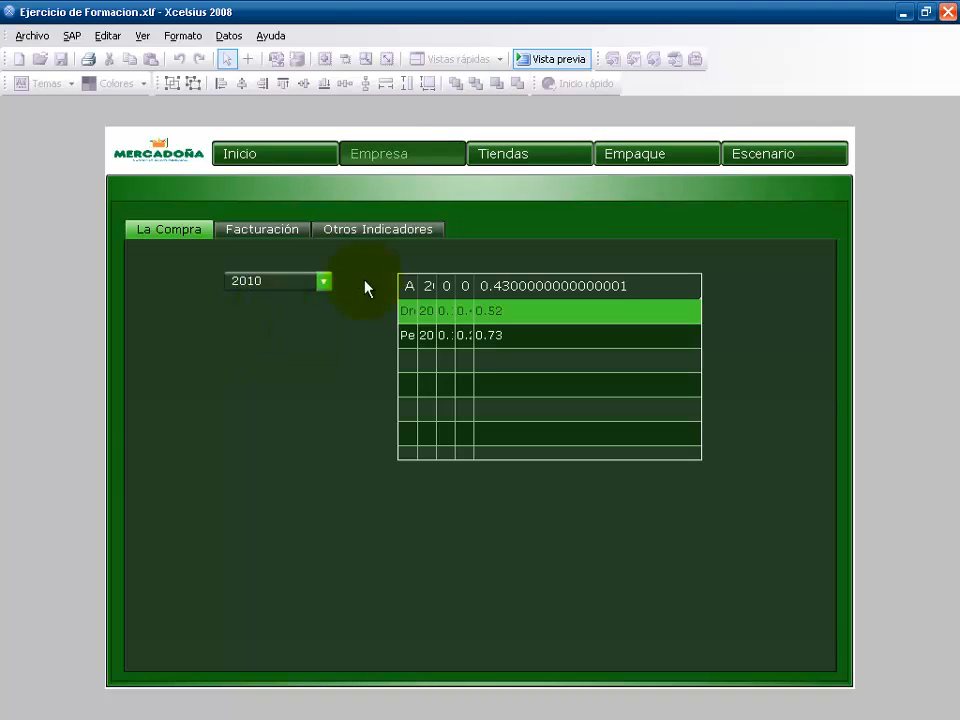
{"action": "left_click", "coordinate": [322, 283]}
{"action": "left_click", "coordinate": [321, 285]}
{"action": "left_click", "coordinate": [322, 283]}
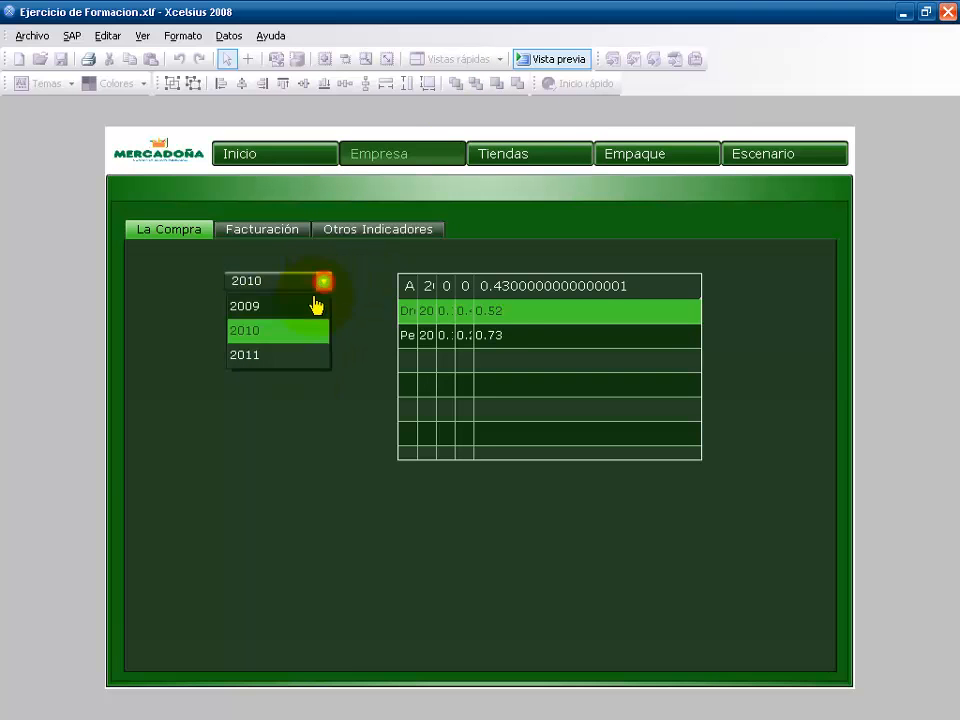
{"action": "left_click", "coordinate": [297, 355]}
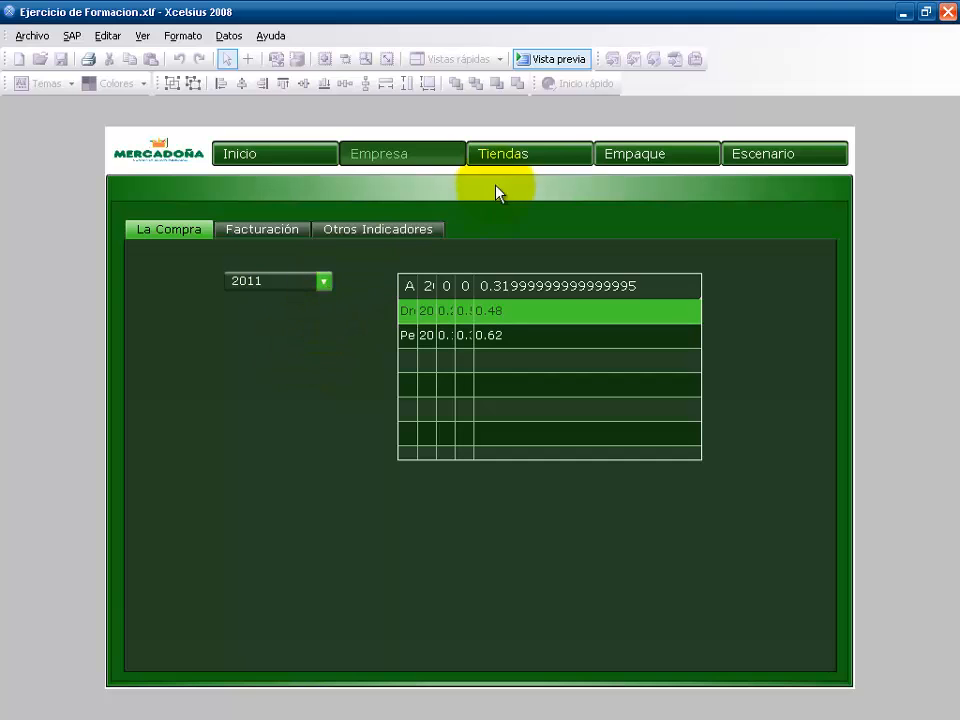
{"action": "left_click", "coordinate": [325, 286]}
{"action": "left_click", "coordinate": [315, 307]}
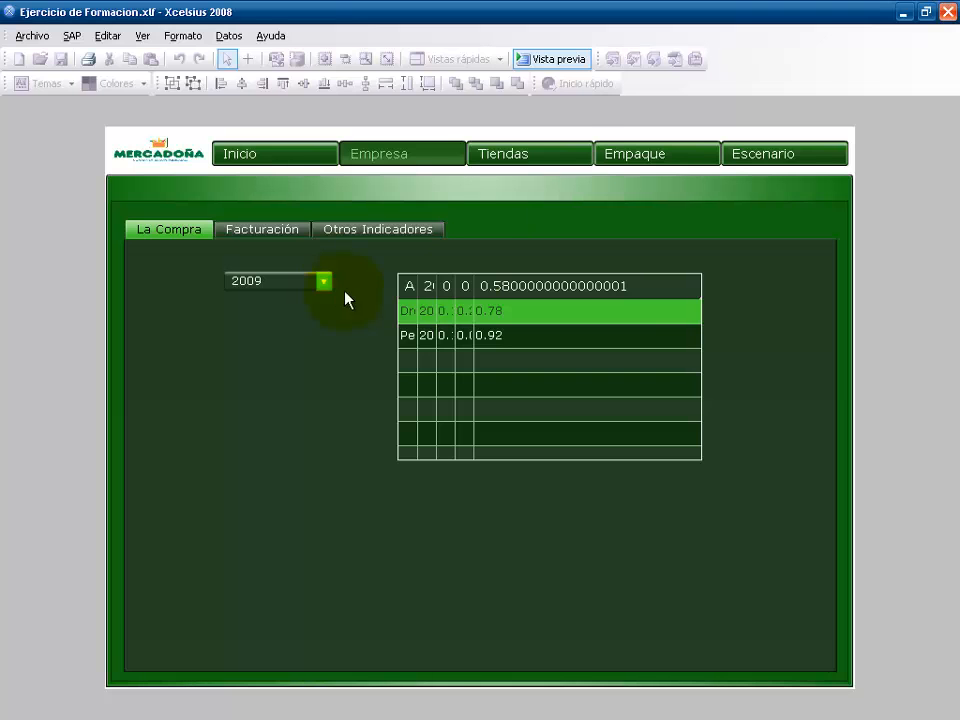
{"action": "left_click", "coordinate": [567, 66]}
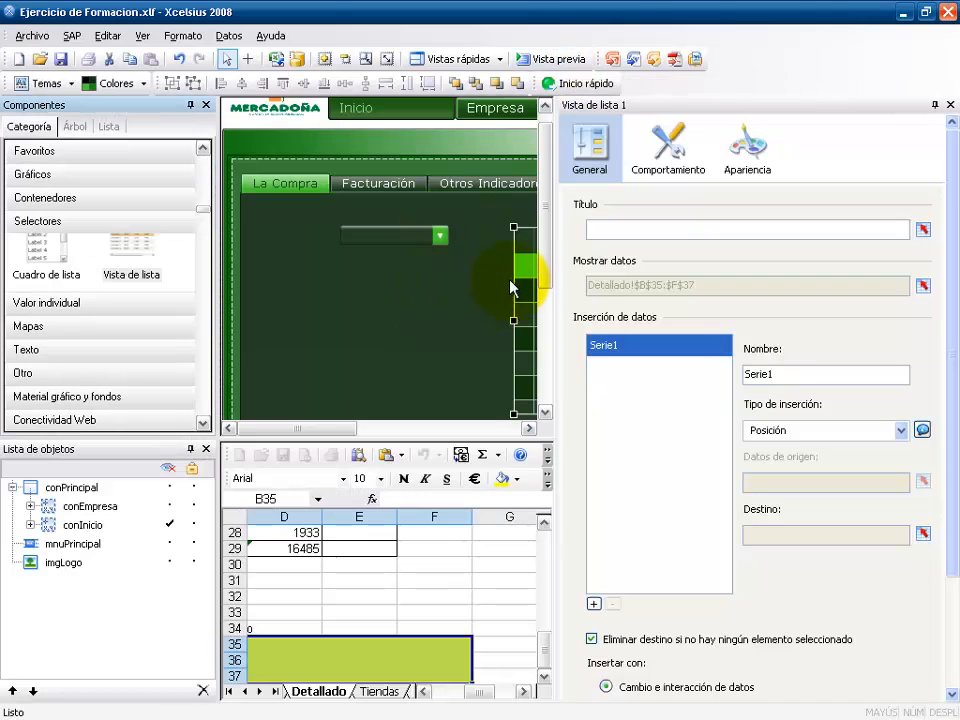
- Delete the test list view from the La Compra tab
{"action": "left_click", "coordinate": [521, 271]}
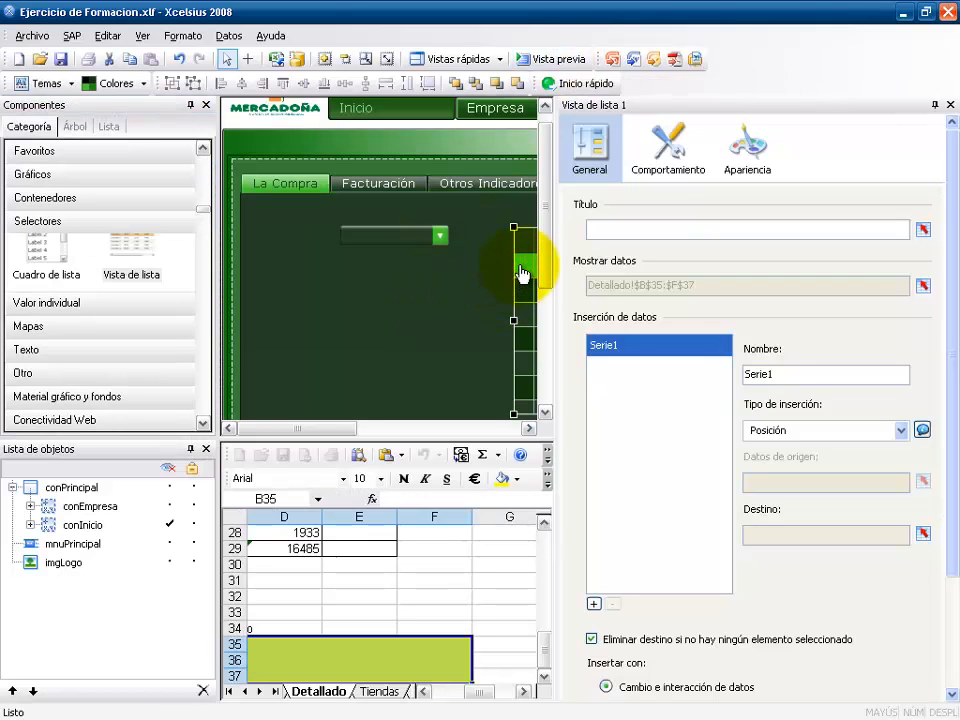
{"action": "right_click", "coordinate": [522, 270]}
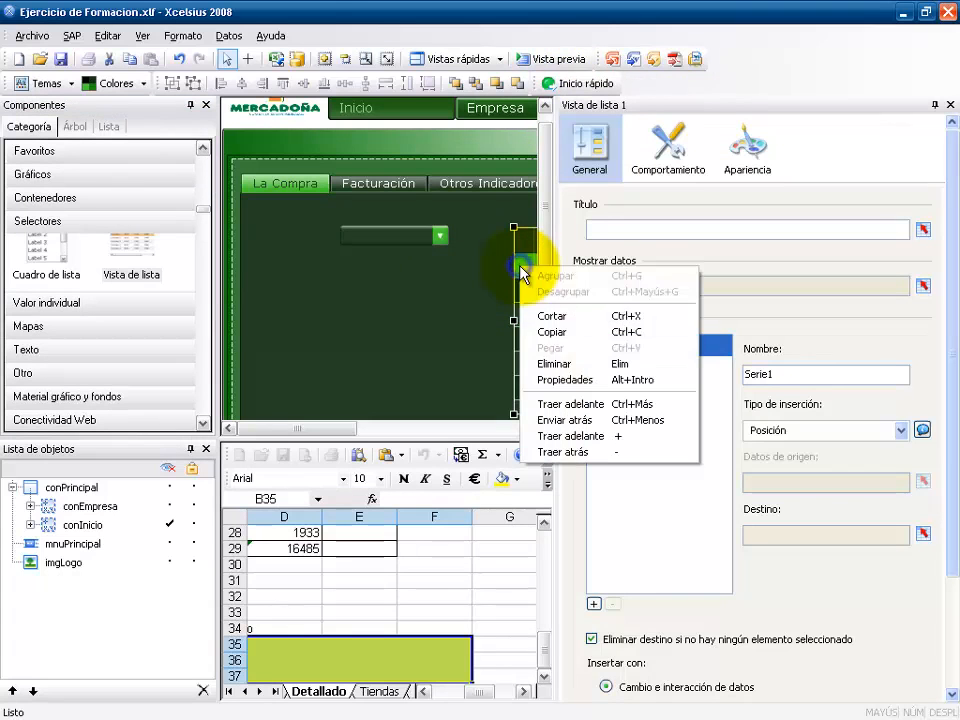
{"action": "left_click", "coordinate": [570, 364]}
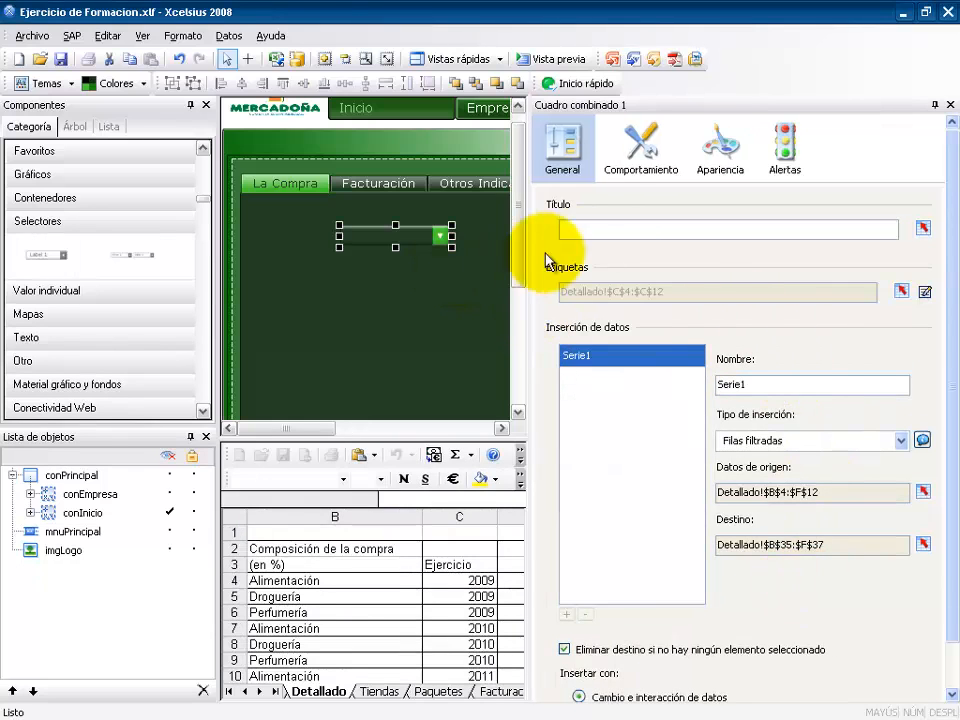
- Link the combo box's title to Detallado!$C$3, and format the title as bold with its position set to Izquierda
{"action": "left_click", "coordinate": [922, 229]}
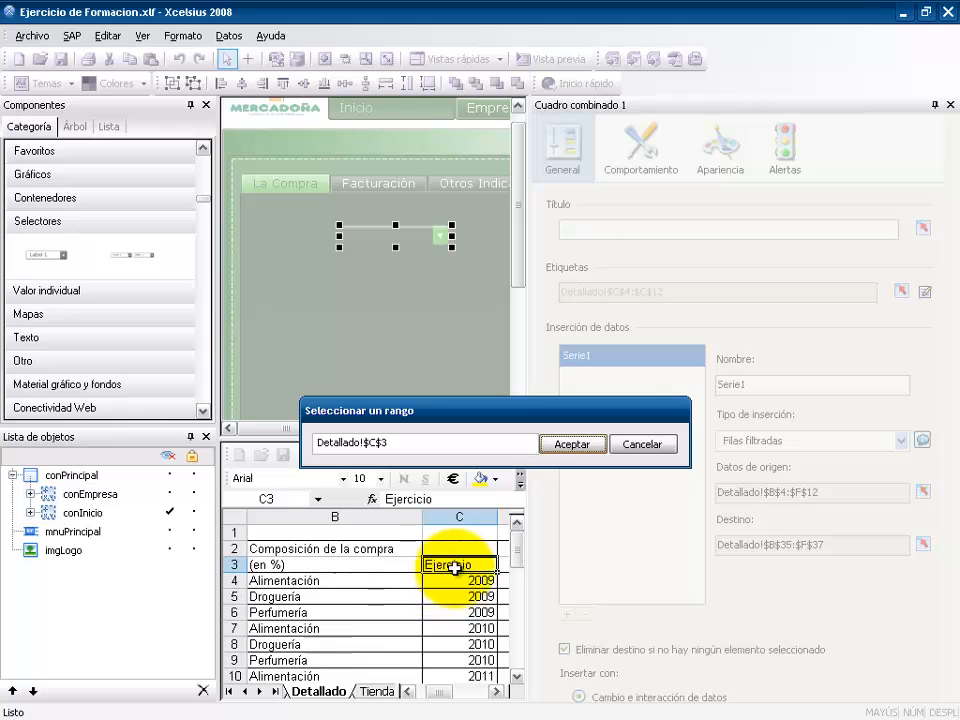
{"action": "left_click", "coordinate": [570, 444]}
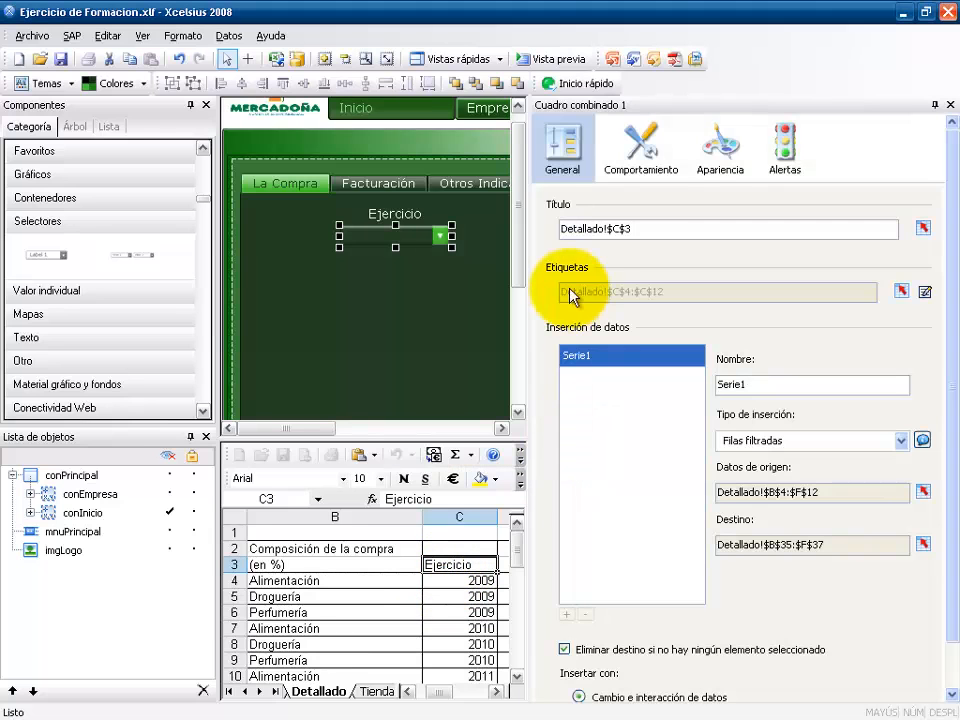
{"action": "left_click", "coordinate": [707, 150]}
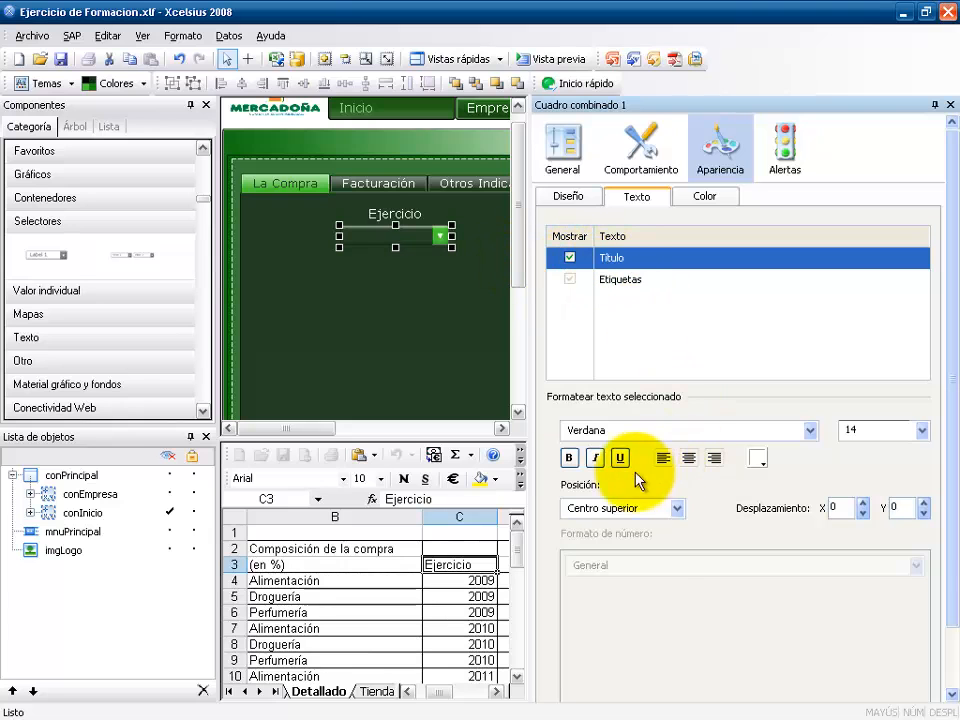
{"action": "left_click", "coordinate": [664, 510]}
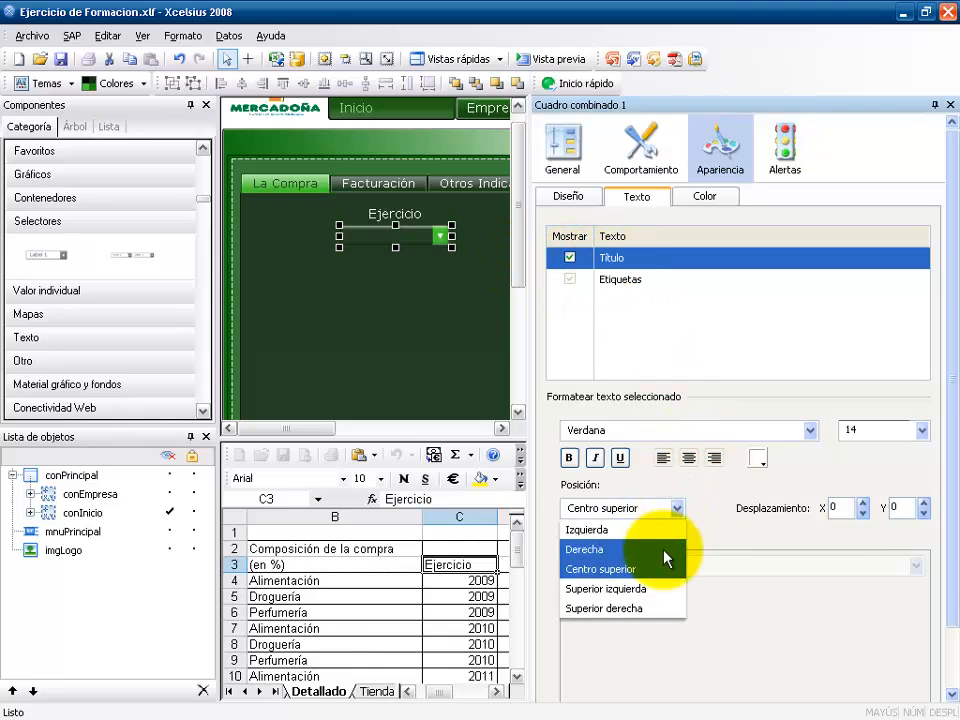
{"action": "left_click", "coordinate": [655, 529]}
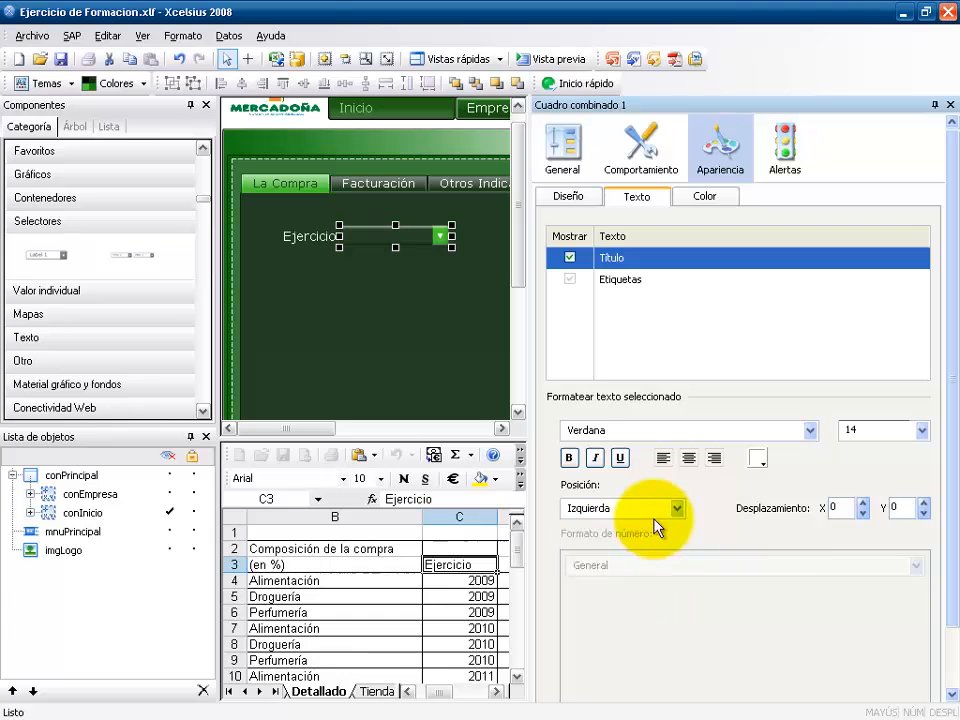
{"action": "left_click", "coordinate": [571, 458]}
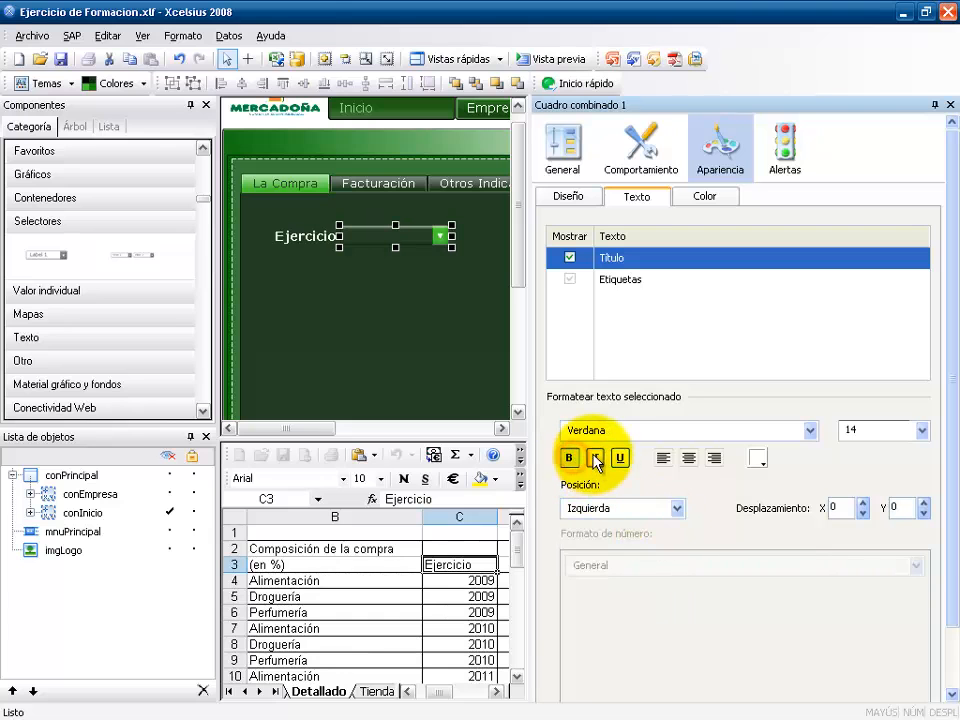
- Set the combo box title's horizontal offset (X) to -6
{"action": "left_click", "coordinate": [863, 507]}
{"action": "left_click", "coordinate": [863, 507]}
{"action": "type", "text": "-3"}
{"action": "left_click", "coordinate": [863, 513]}
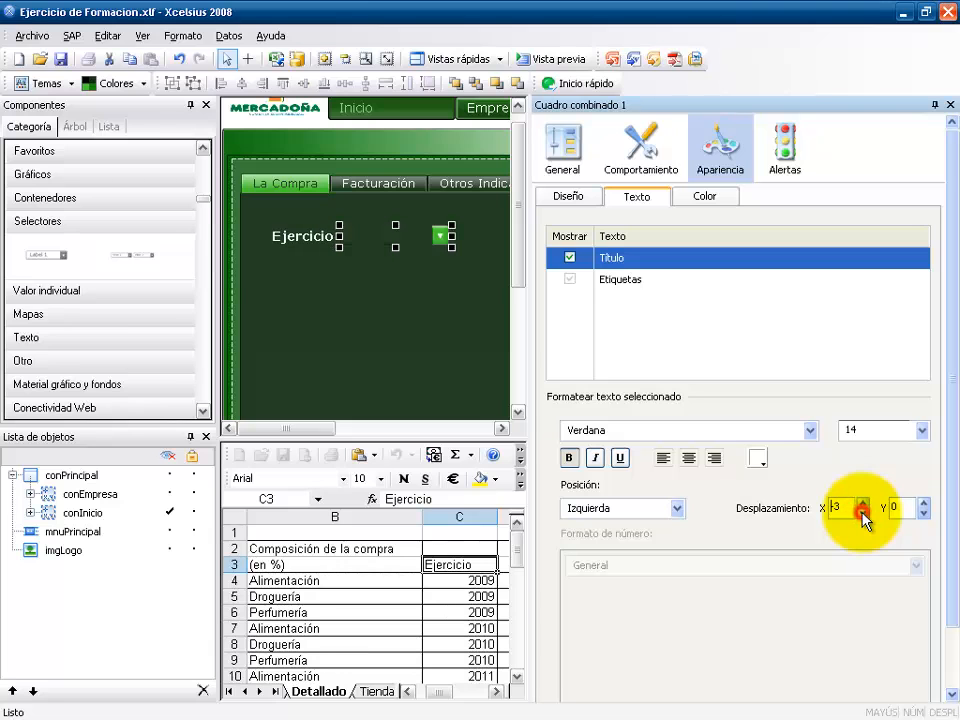
{"action": "left_click", "coordinate": [863, 513]}
{"action": "left_click", "coordinate": [863, 513]}
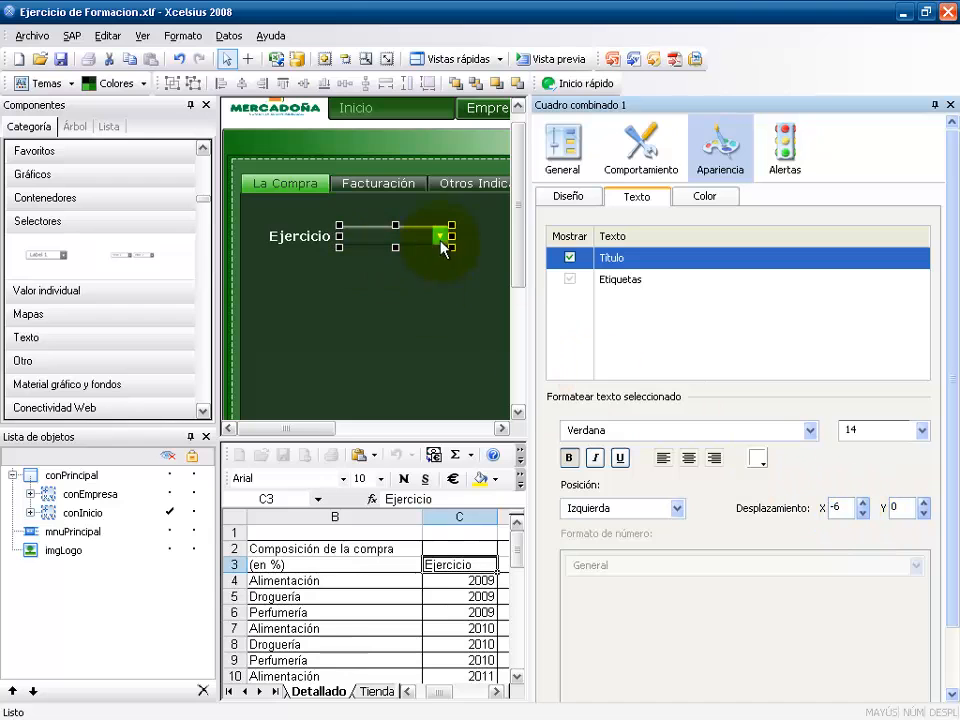
- Set the combo box's selected element to Etiqueta 1 in its behavior properties
{"action": "left_click", "coordinate": [622, 172]}
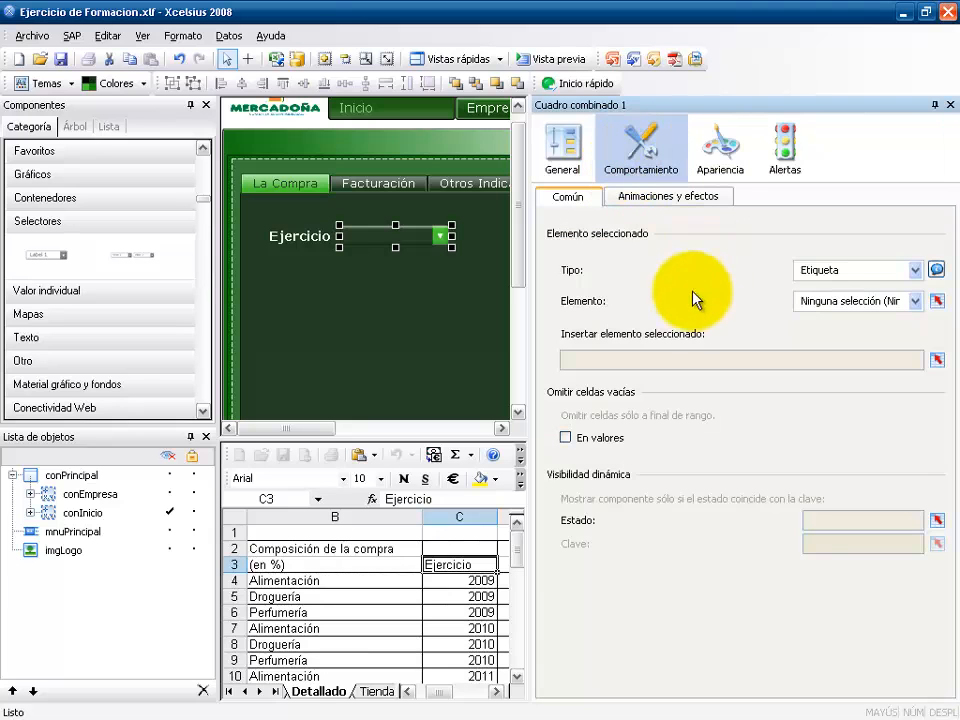
{"action": "left_click", "coordinate": [836, 305]}
{"action": "left_click", "coordinate": [830, 326]}
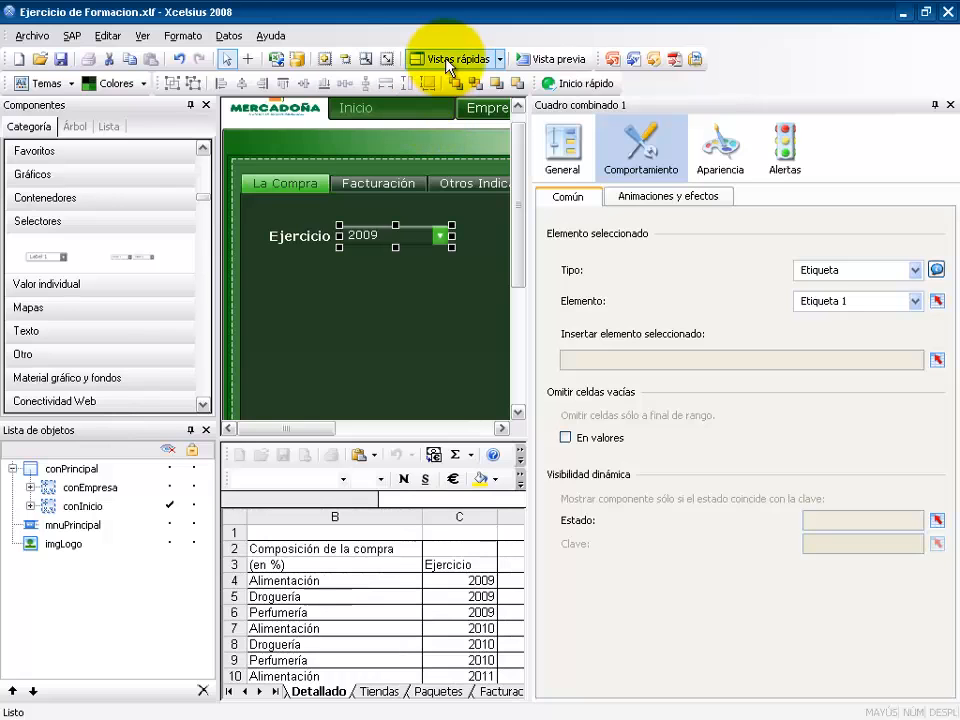
- Show only the spreadsheet and examine the percentage columns and the Movimiento Mensual year headings on the Detallado sheet
{"action": "left_click", "coordinate": [446, 62]}
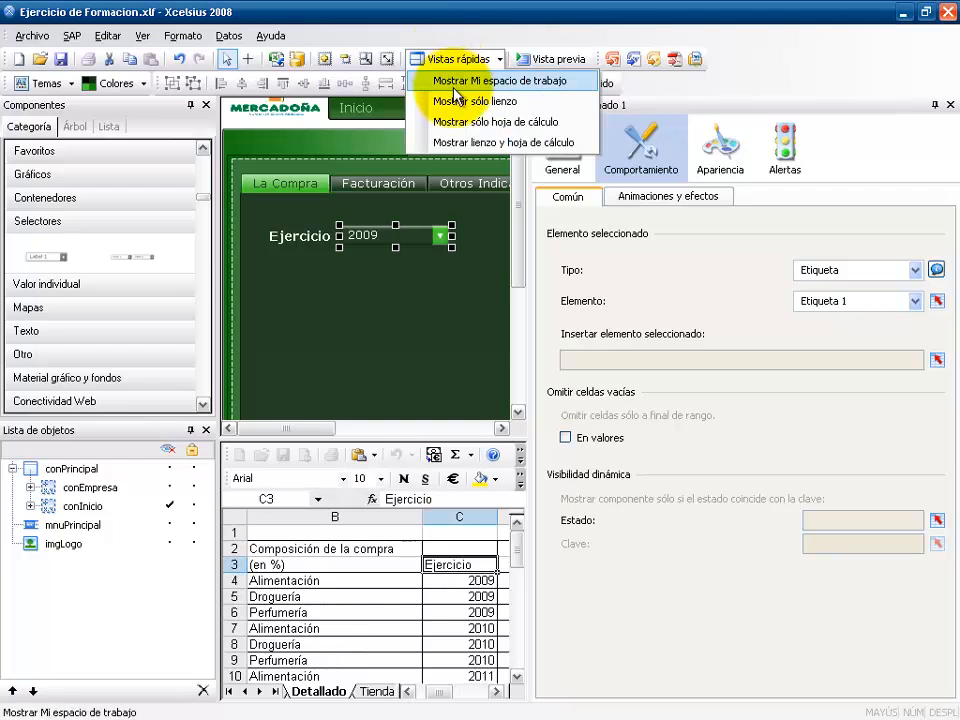
{"action": "left_click", "coordinate": [465, 127]}
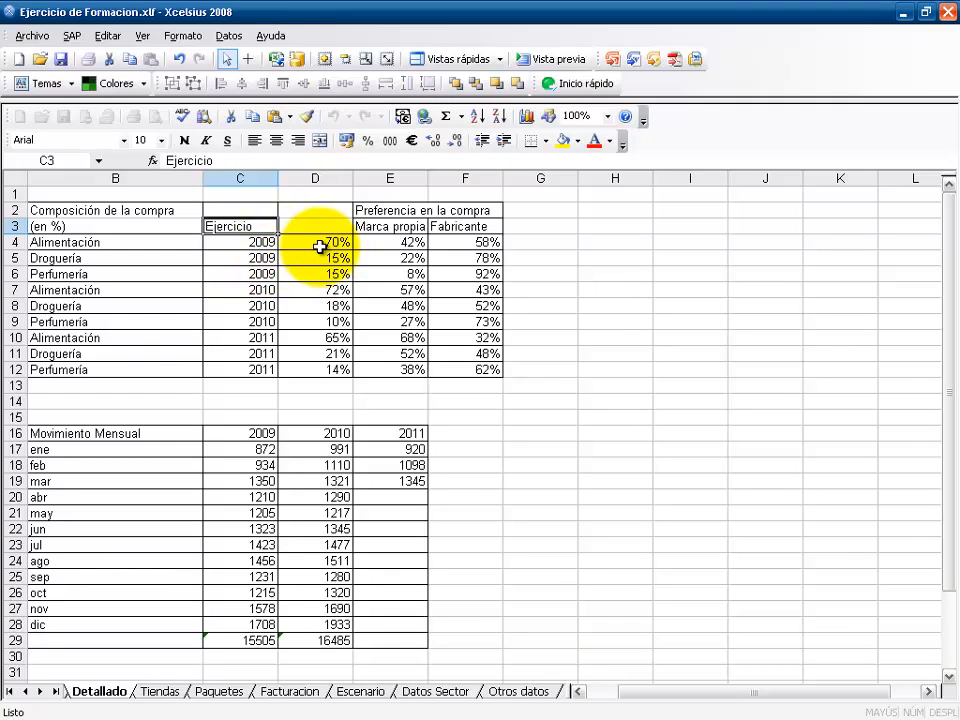
{"action": "left_click_drag", "start_coordinate": [321, 246], "coordinate": [328, 274]}
{"action": "left_click_drag", "start_coordinate": [399, 243], "coordinate": [410, 283]}
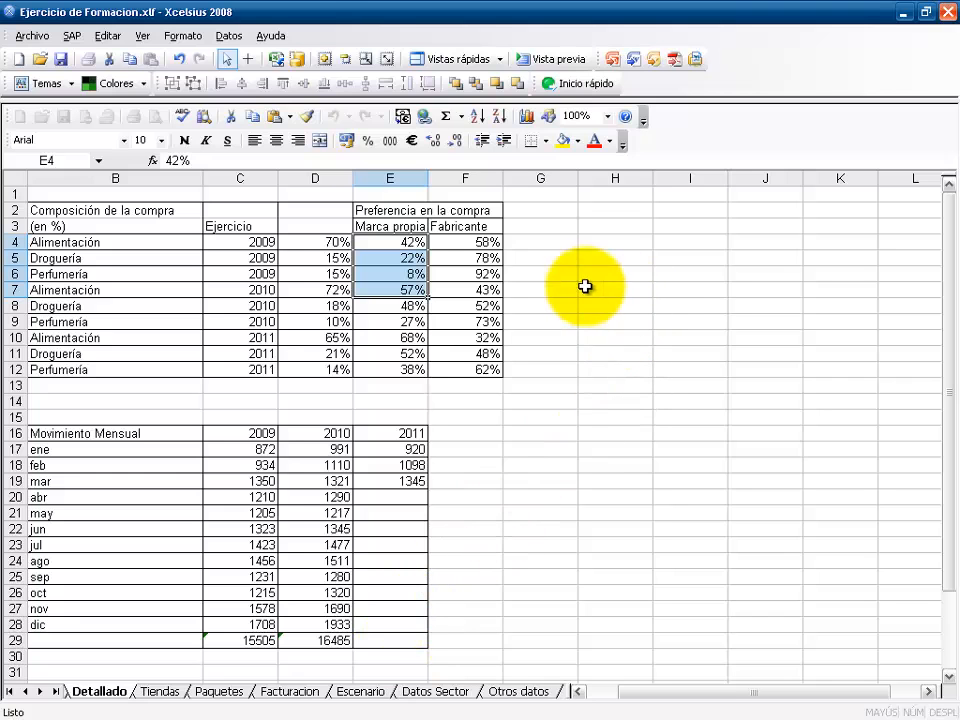
{"action": "left_click", "coordinate": [250, 433]}
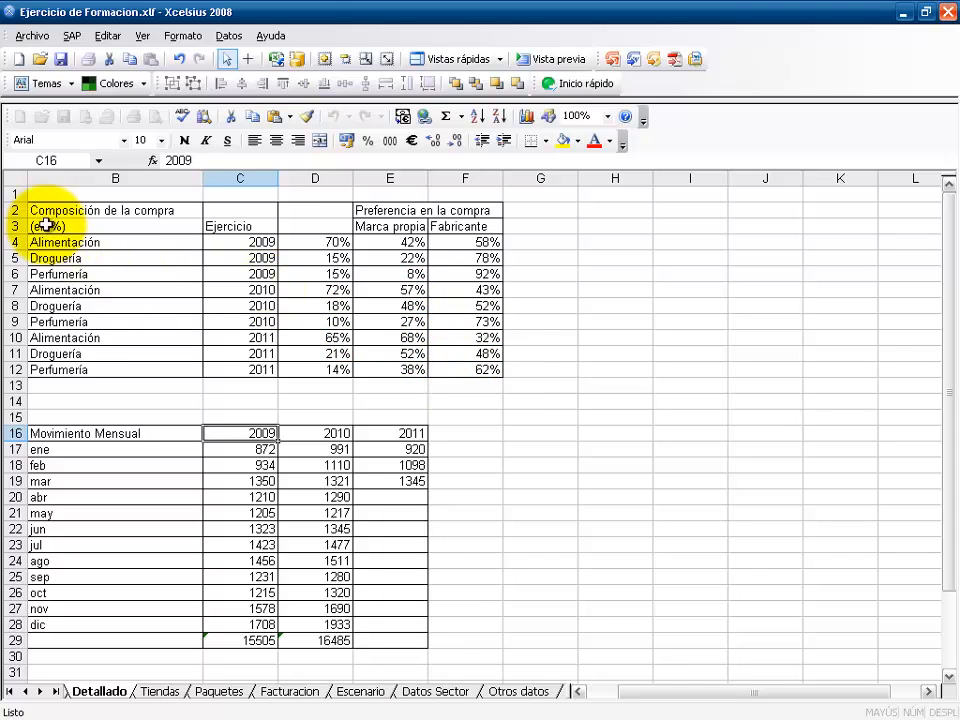
- Copy the headers and 2009 rows in B2:F6 to the area starting at I2, and close the clipboard pane
{"action": "left_click_drag", "start_coordinate": [50, 216], "coordinate": [460, 277]}
{"action": "key", "text": "ctrl+c"}
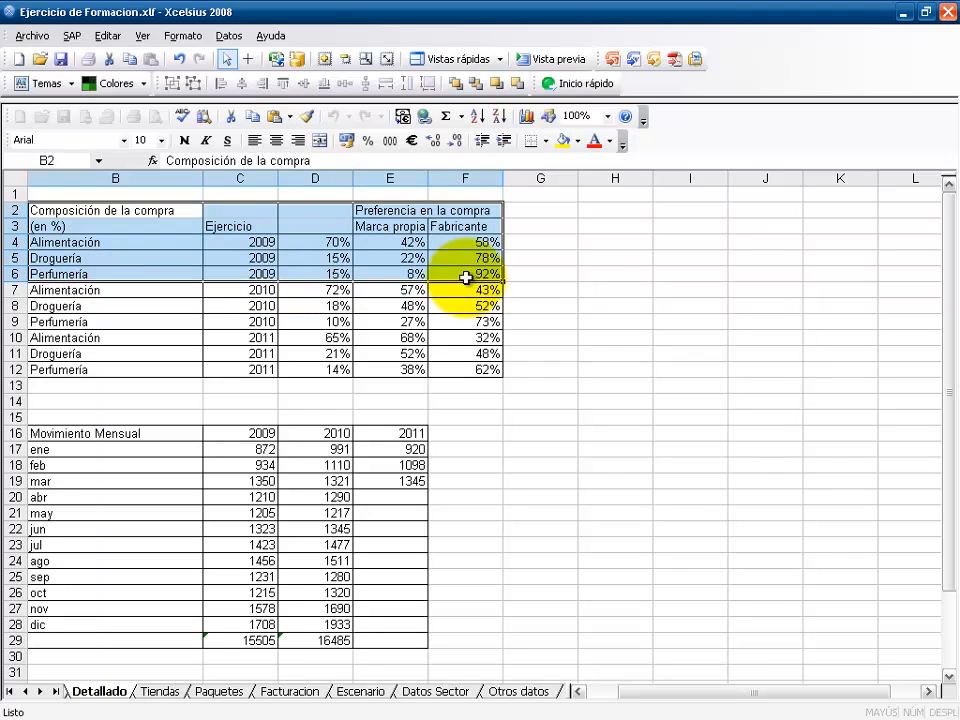
{"action": "left_click", "coordinate": [665, 211]}
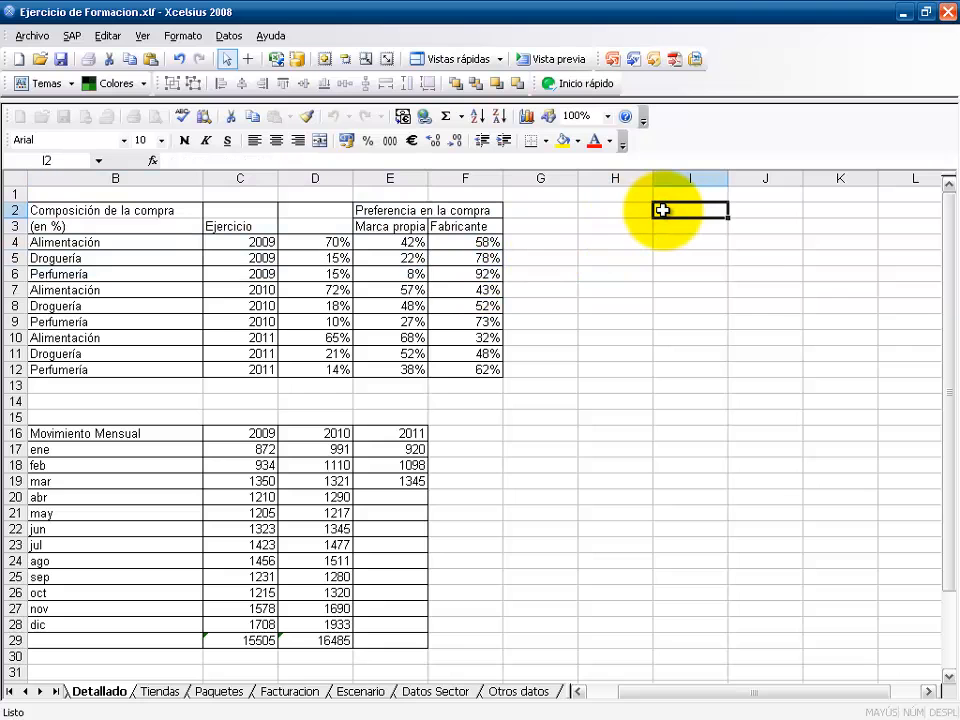
{"action": "key", "text": "ctrl+v"}
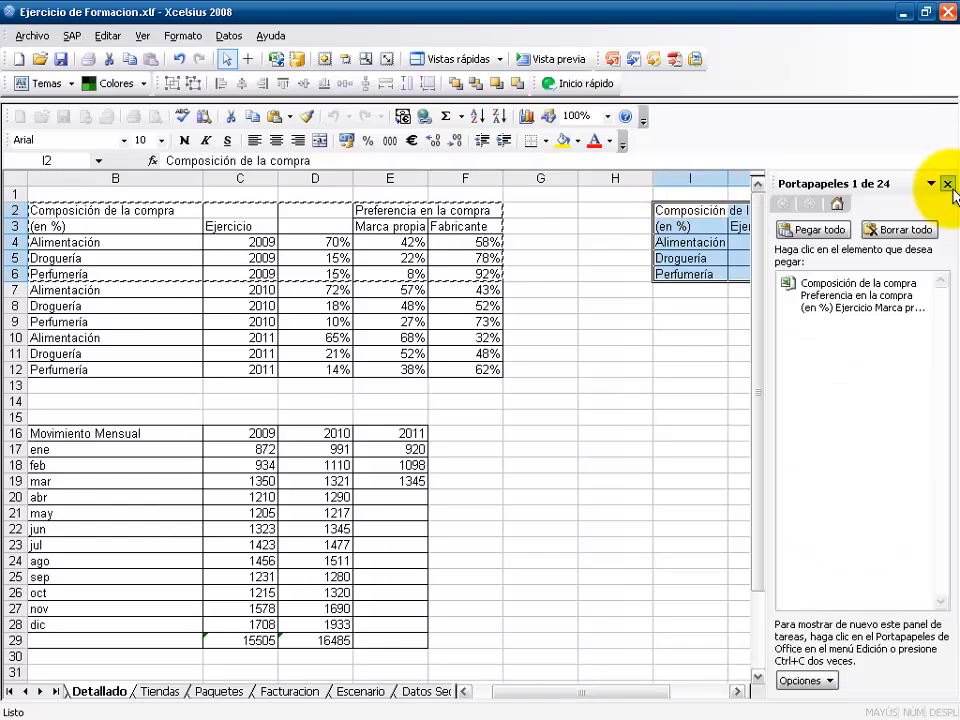
{"action": "left_click", "coordinate": [934, 184]}
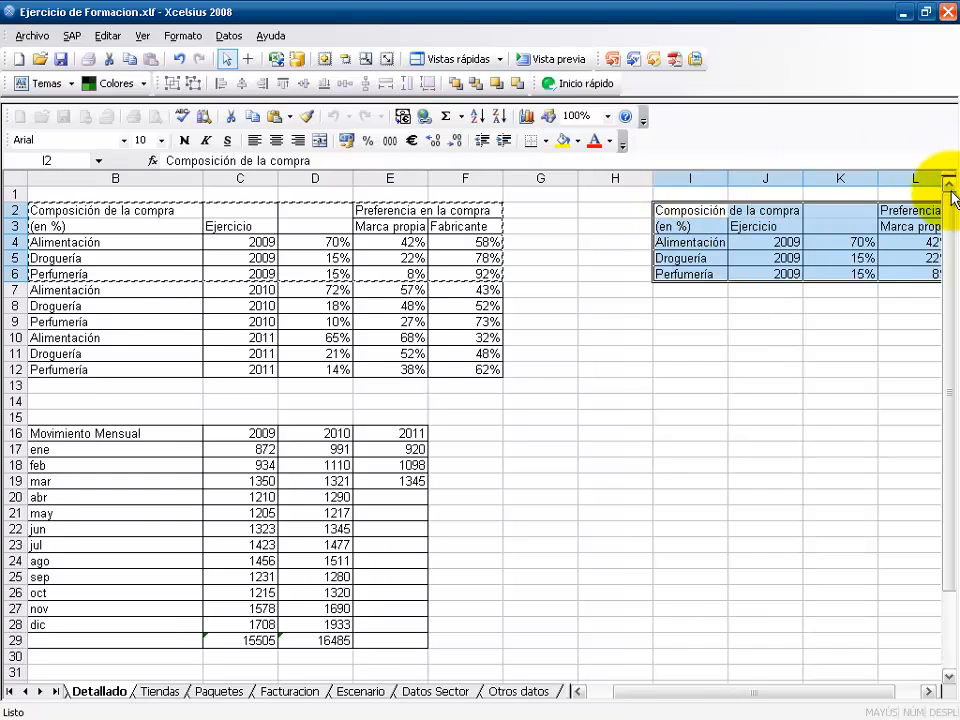
- Narrow the empty columns G and H, and fit columns D and K to their contents
{"action": "left_click", "coordinate": [662, 193]}
{"action": "left_click_drag", "start_coordinate": [632, 177], "coordinate": [538, 196]}
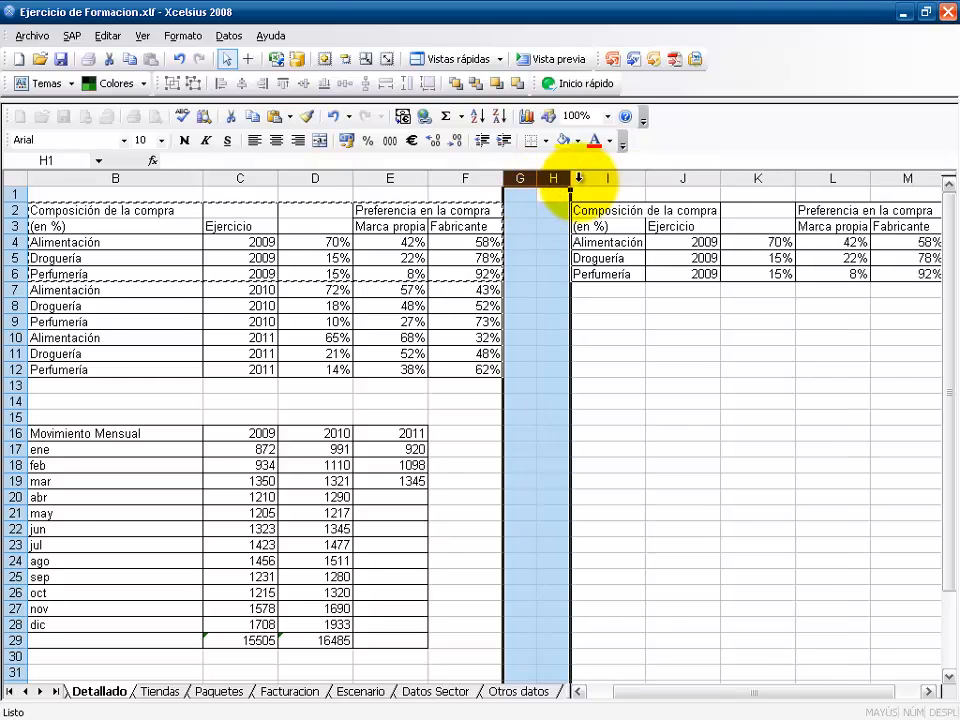
{"action": "left_click", "coordinate": [592, 193]}
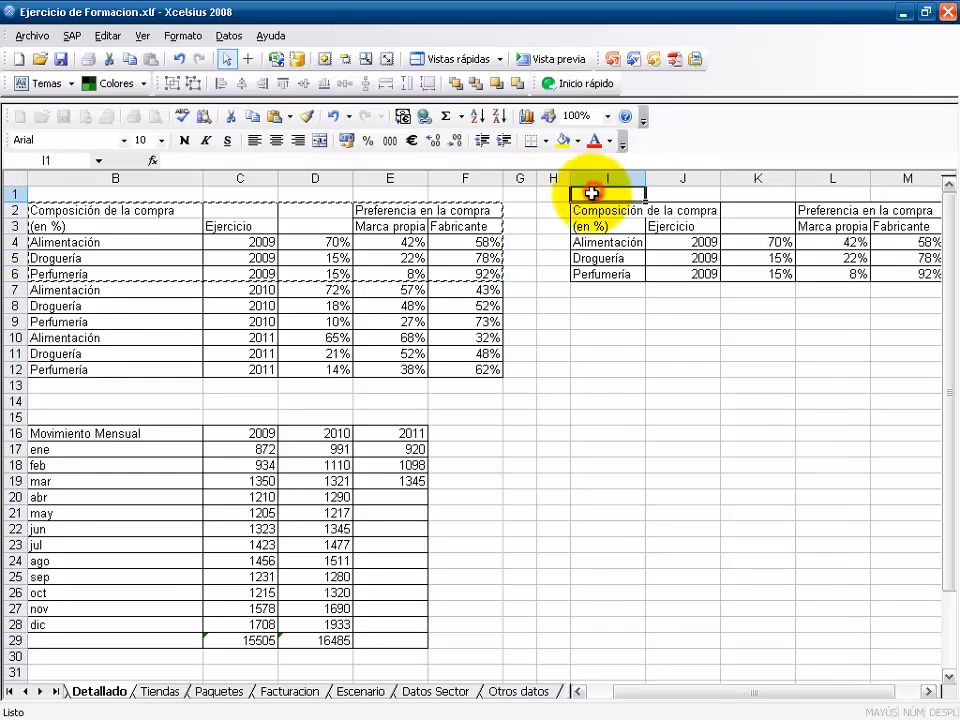
{"action": "double_click", "coordinate": [354, 178]}
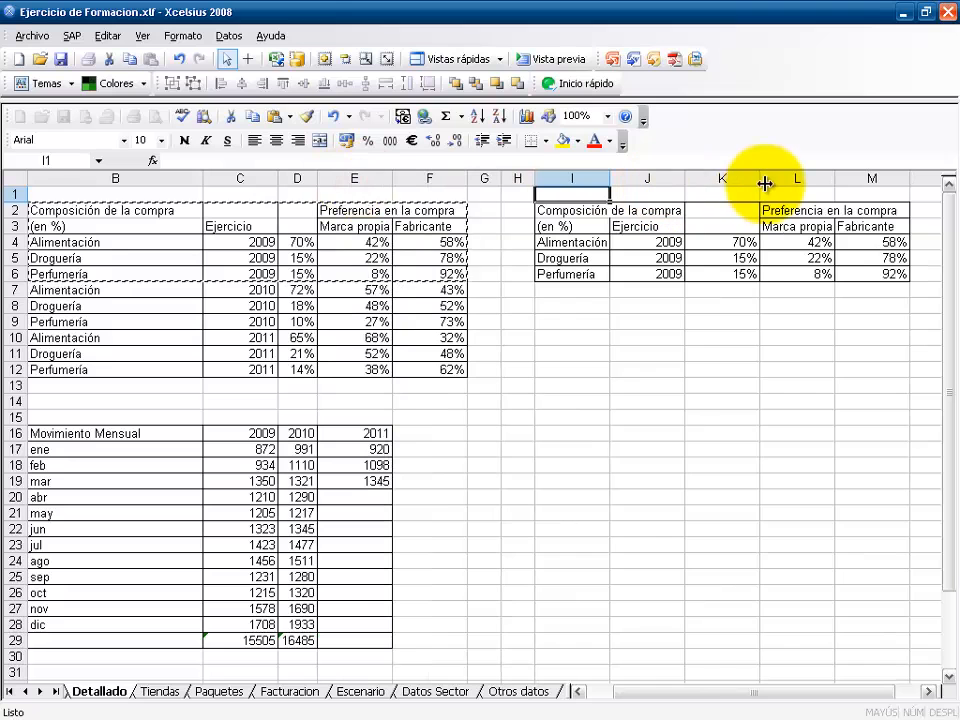
{"action": "double_click", "coordinate": [759, 178]}
{"action": "left_click_drag", "start_coordinate": [662, 274], "coordinate": [615, 293]}
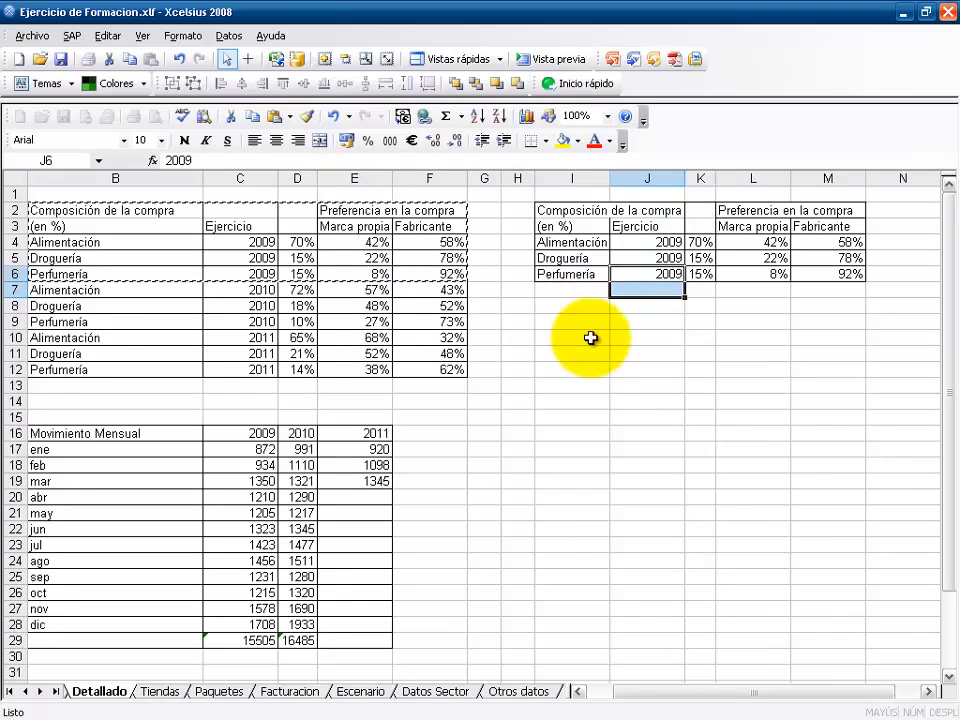
{"action": "left_click", "coordinate": [649, 308]}
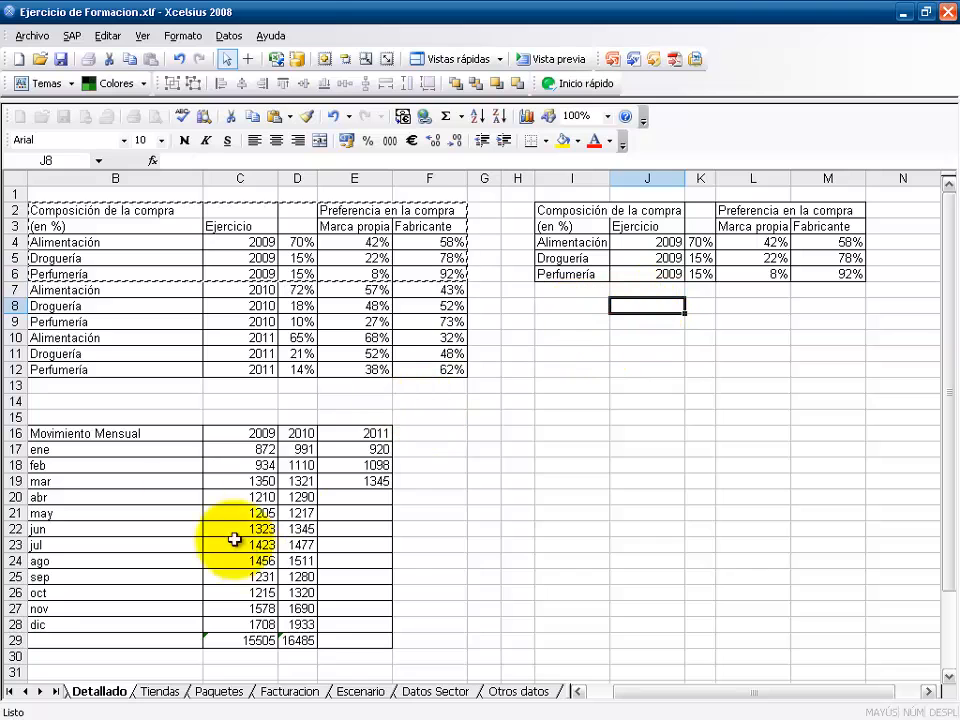
- Copy the 2009 monthly figures in C17:C28 to K7:K18 and fit column K to its contents
{"action": "left_click_drag", "start_coordinate": [238, 453], "coordinate": [247, 632]}
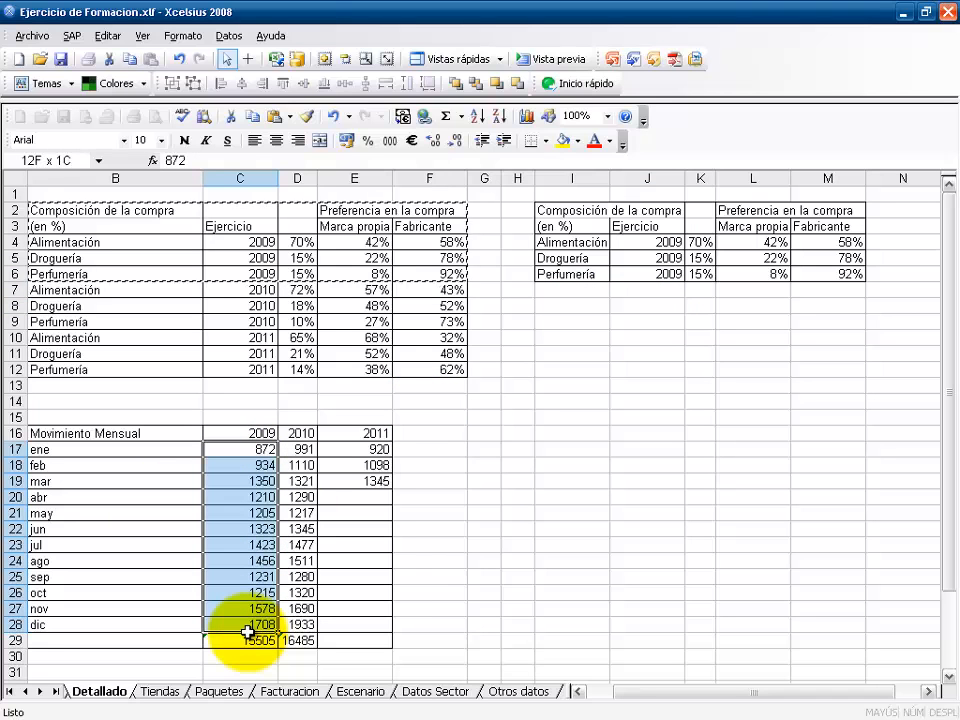
{"action": "key", "text": "ctrl+c"}
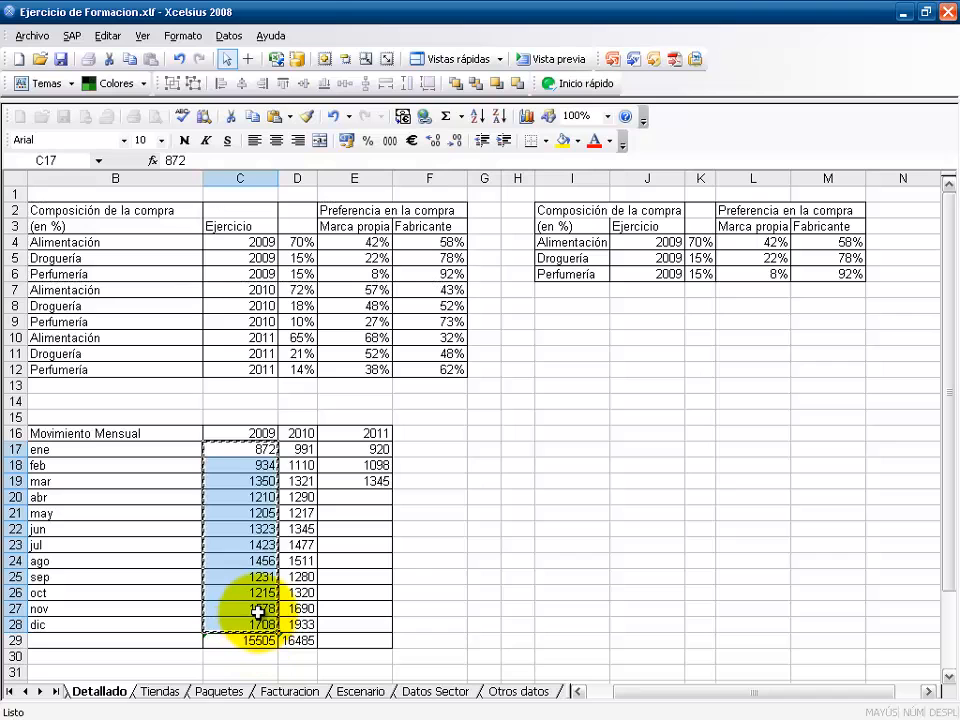
{"action": "key", "text": "Right"}
{"action": "key", "text": "Right"}
{"action": "key", "text": "Right"}
{"action": "key", "text": "Right"}
{"action": "key", "text": "Right"}
{"action": "key", "text": "Right"}
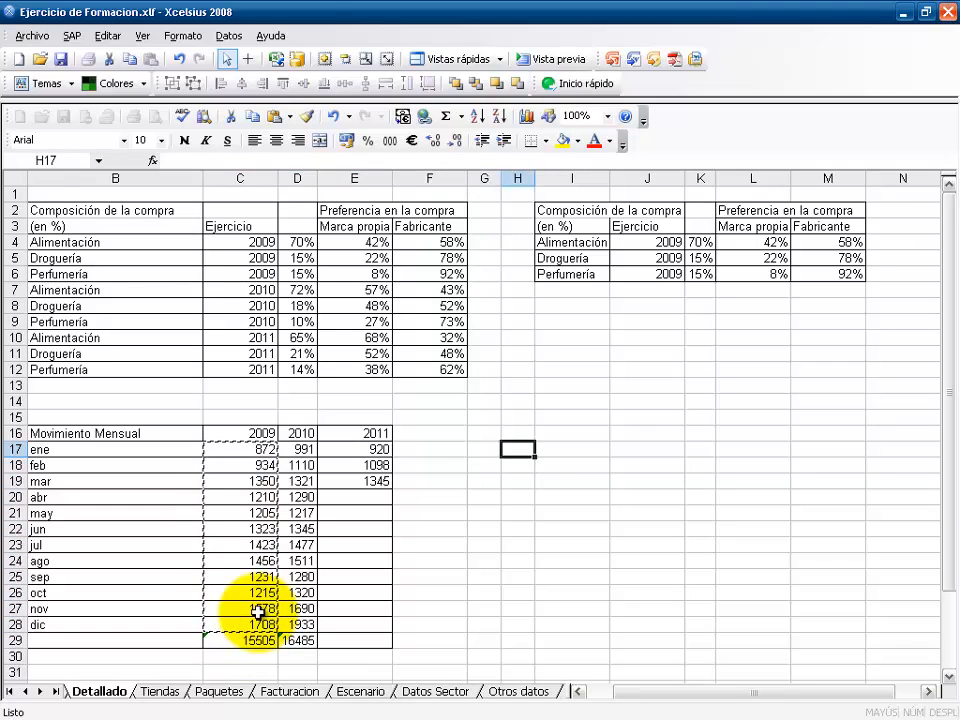
{"action": "key", "text": "Up"}
{"action": "key", "text": "Up"}
{"action": "key", "text": "Up"}
{"action": "key", "text": "Up"}
{"action": "key", "text": "Up"}
{"action": "key", "text": "Up"}
{"action": "key", "text": "Up"}
{"action": "key", "text": "Up"}
{"action": "key", "text": "Up"}
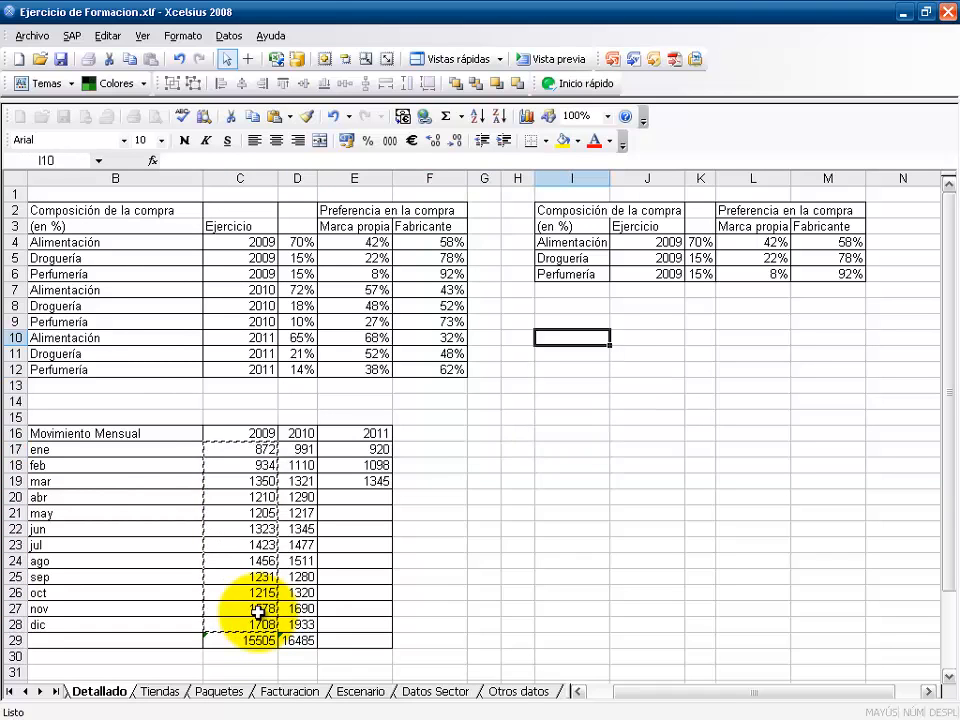
{"action": "key", "text": "Right"}
{"action": "key", "text": "Right"}
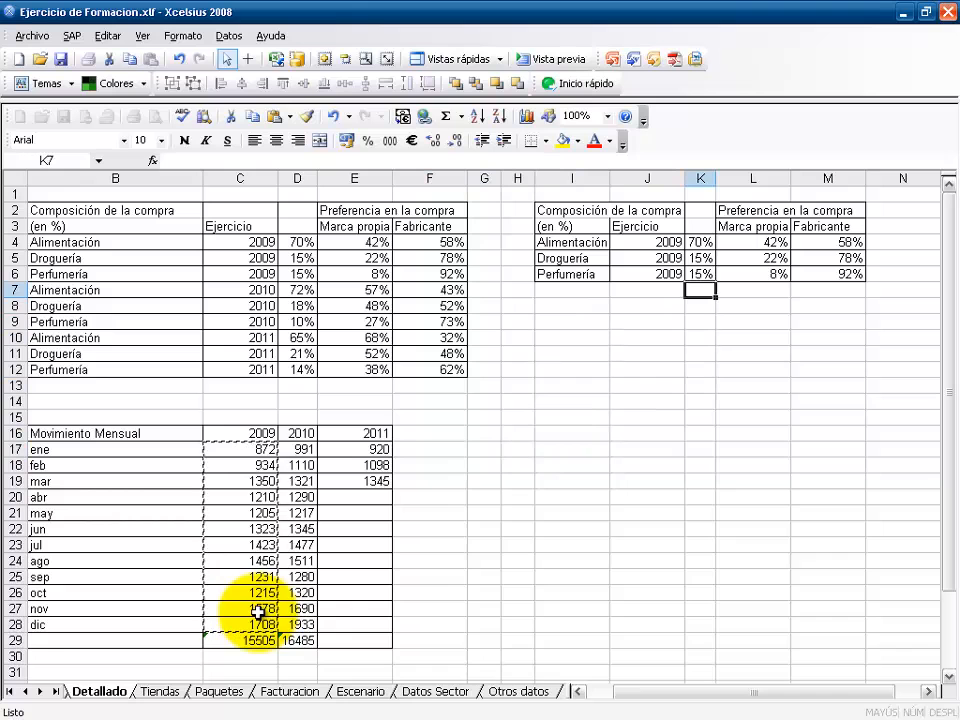
{"action": "key", "text": "ctrl+v"}
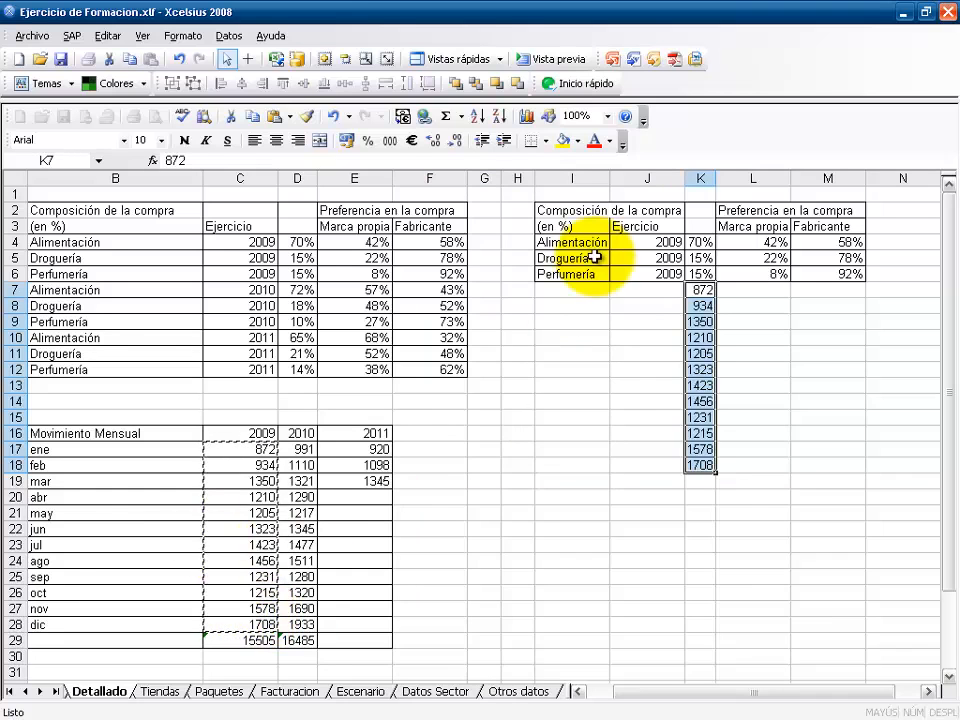
{"action": "double_click", "coordinate": [712, 180]}
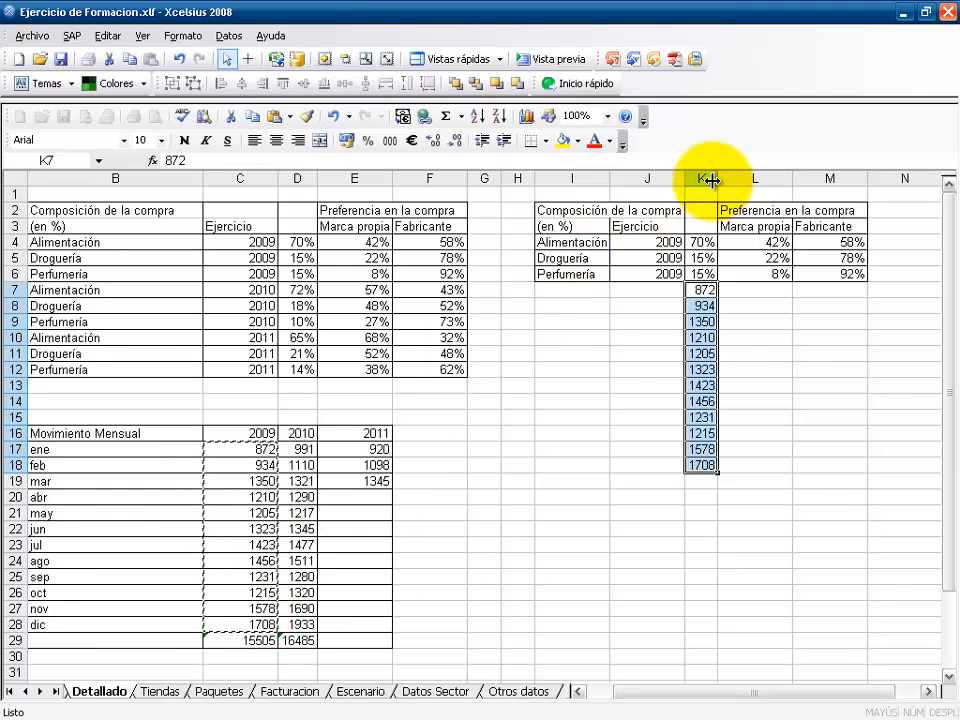
- Copy the month names ene to dic from B17:B28 to I7:I18
{"action": "left_click", "coordinate": [57, 451]}
{"action": "left_click_drag", "start_coordinate": [57, 451], "coordinate": [66, 625]}
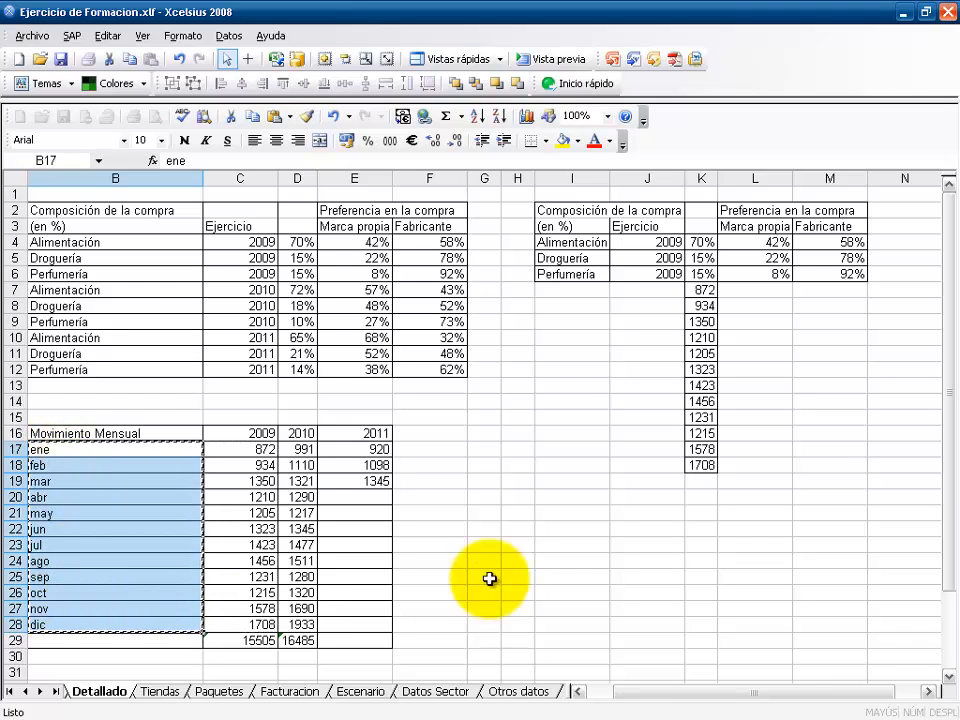
{"action": "left_click", "coordinate": [548, 287]}
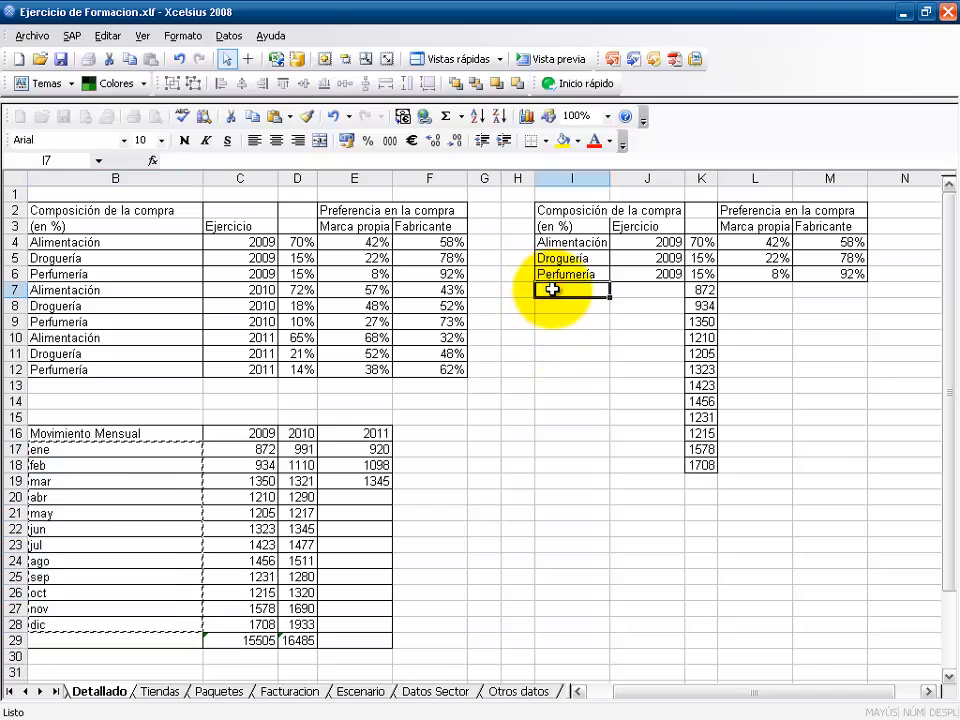
{"action": "key", "text": "ctrl+v"}
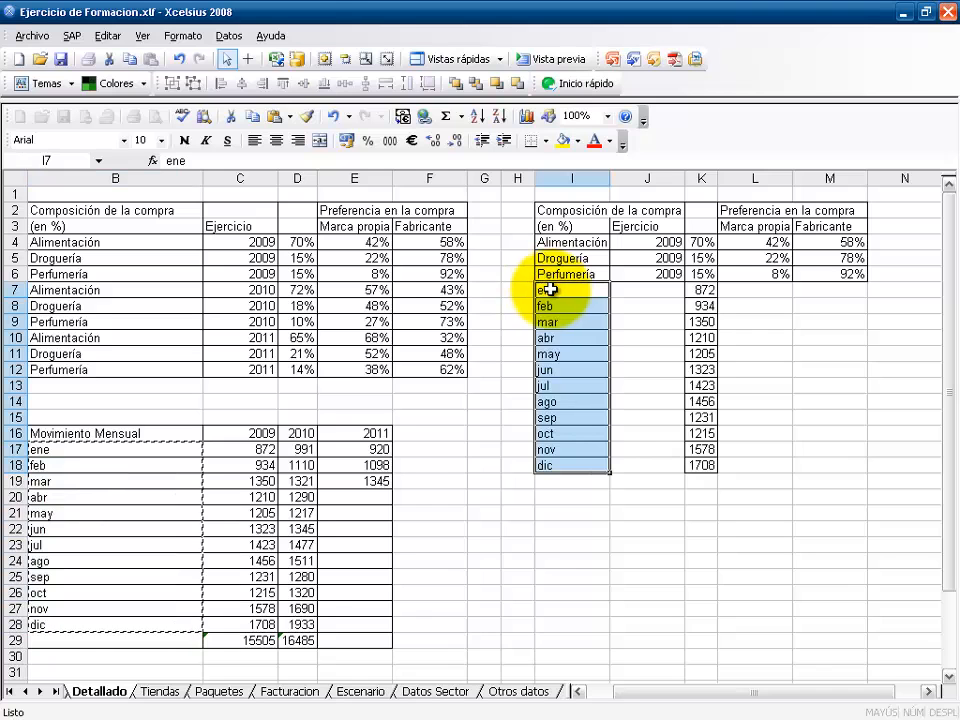
- Copy the year 2009 from J6 into J7:J18 beside the month names
{"action": "left_click", "coordinate": [654, 279]}
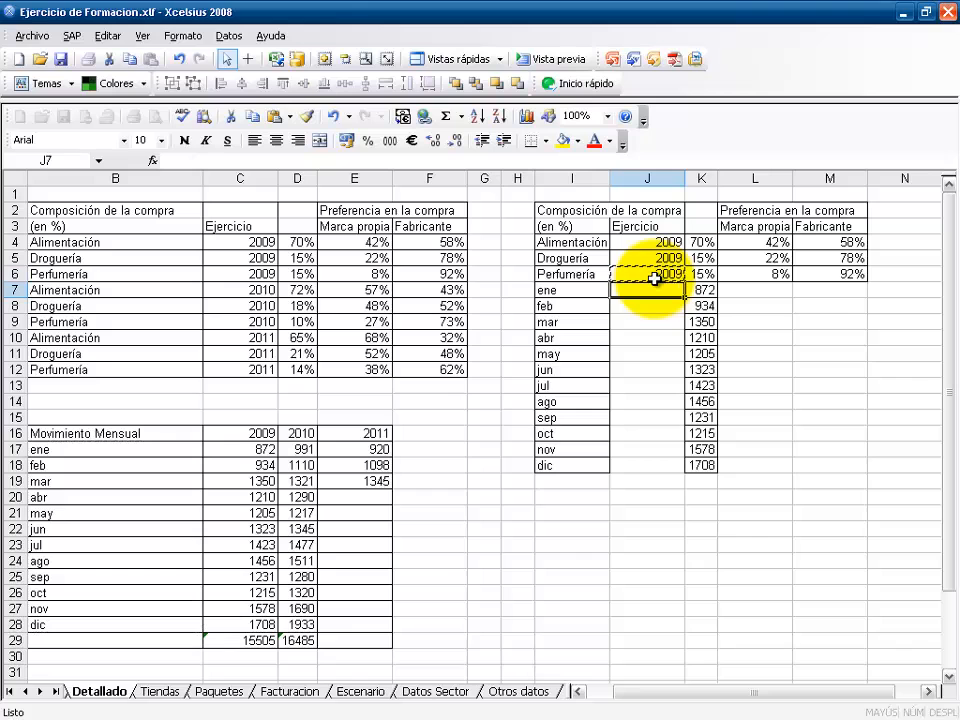
{"action": "key", "text": "shift+Down"}
{"action": "key", "text": "shift+Down"}
{"action": "key", "text": "shift+Down"}
{"action": "key", "text": "shift+Down"}
{"action": "key", "text": "shift+Down"}
{"action": "key", "text": "shift+Down"}
{"action": "key", "text": "shift+Down"}
{"action": "key", "text": "shift+Down"}
{"action": "key", "text": "shift+Down"}
{"action": "key", "text": "shift+Down"}
{"action": "key", "text": "shift+Down"}
{"action": "key", "text": "shift+Down"}
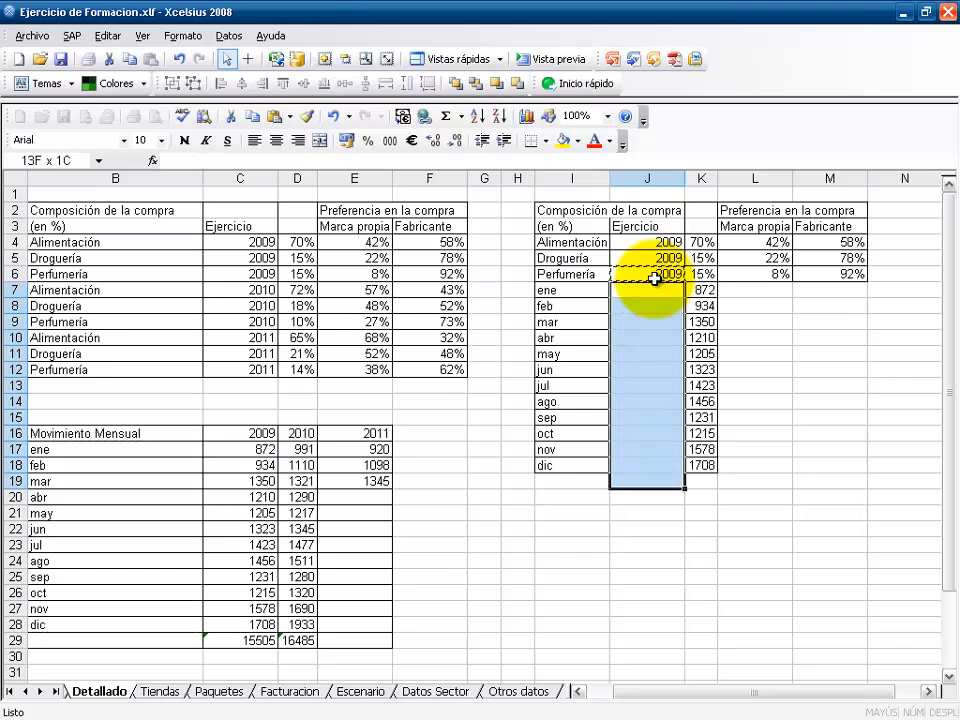
{"action": "key", "text": "shift+Up"}
{"action": "key", "text": "ctrl+v"}
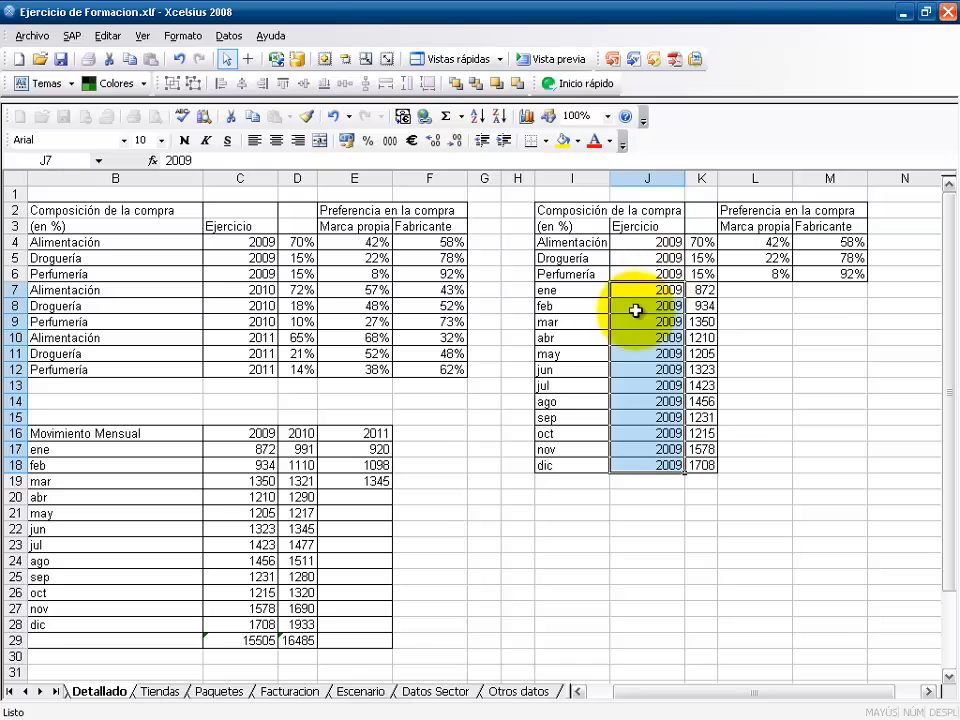
{"action": "left_click", "coordinate": [634, 291]}
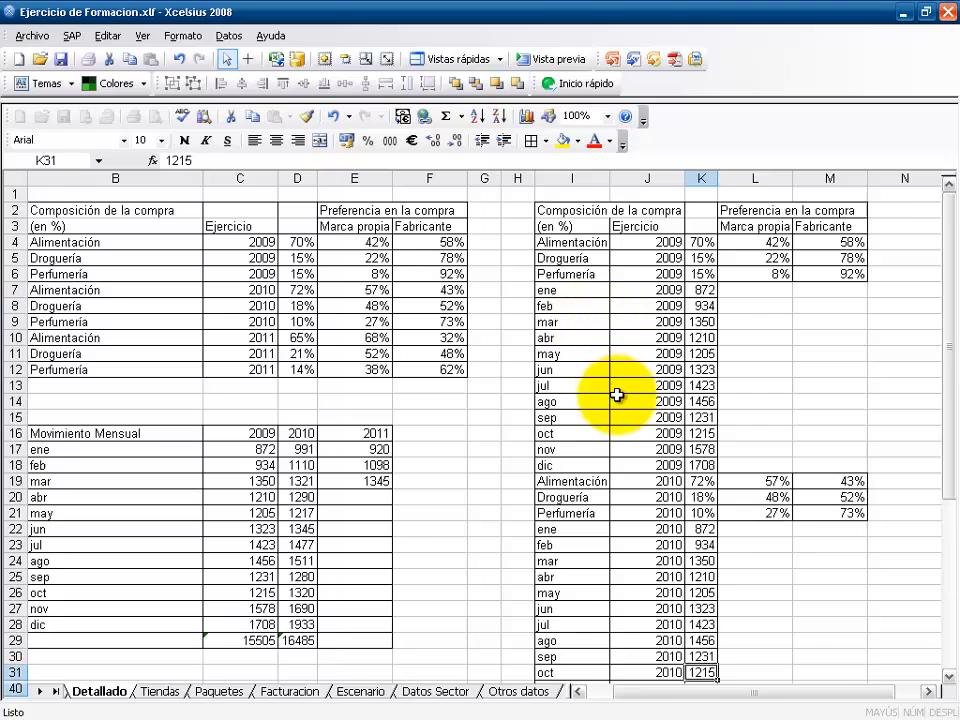
- Review the combined table in columns I to M, covering the category and month rows for each year
{"action": "scroll", "coordinate": [617, 395], "scroll_direction": "down", "scroll_amount": 1}
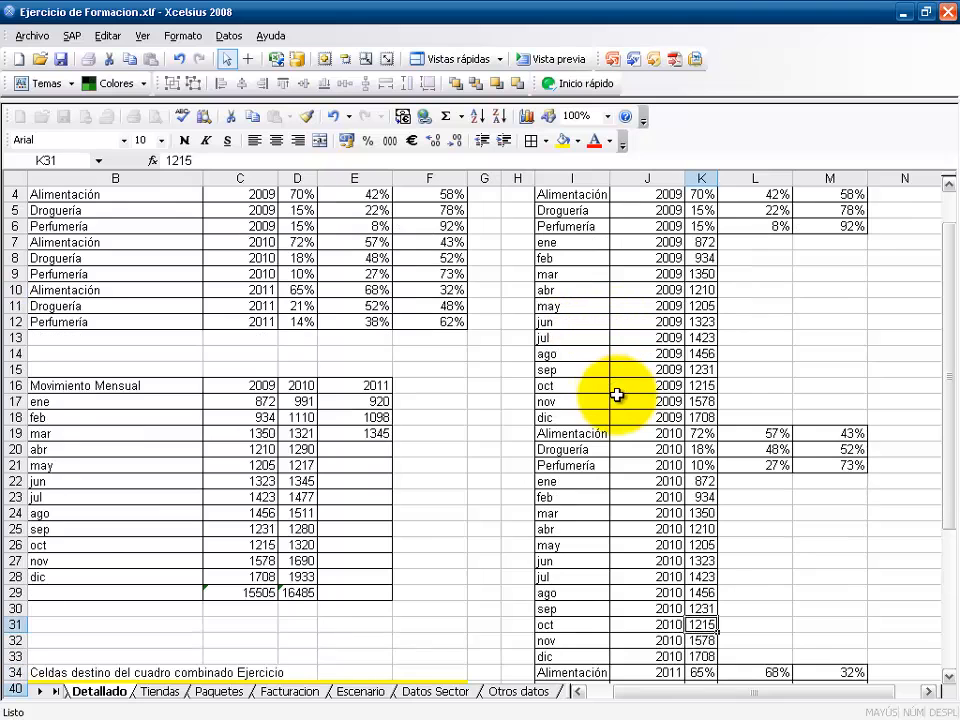
{"action": "scroll", "coordinate": [617, 395], "scroll_direction": "down", "scroll_amount": 1}
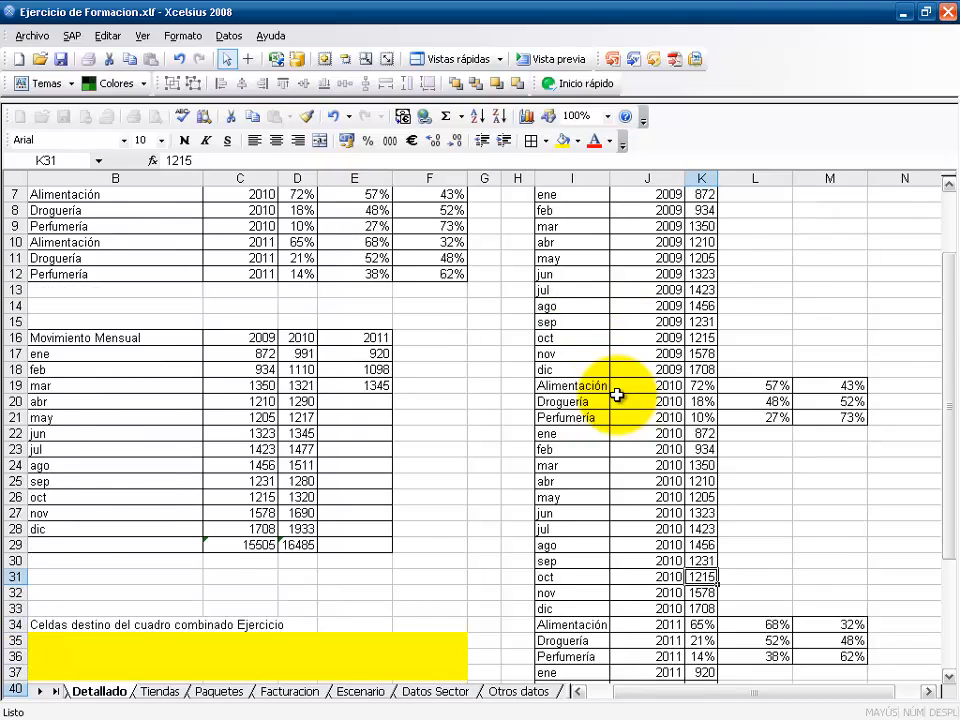
{"action": "scroll", "coordinate": [320, 205], "scroll_direction": "down", "scroll_amount": 1}
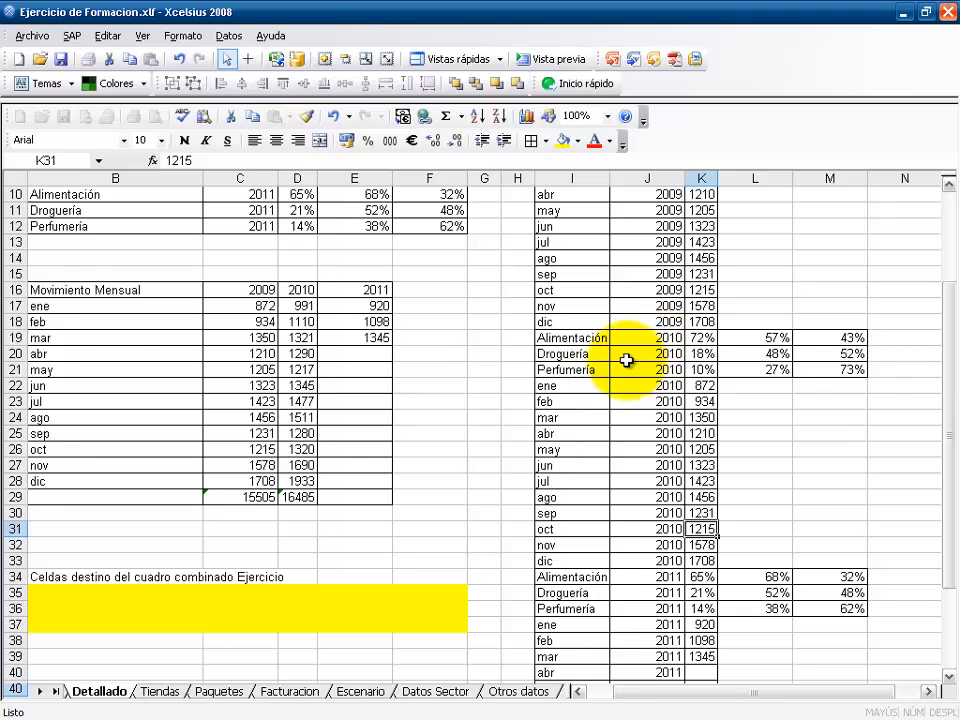
{"action": "scroll", "coordinate": [626, 360], "scroll_direction": "up", "scroll_amount": 3}
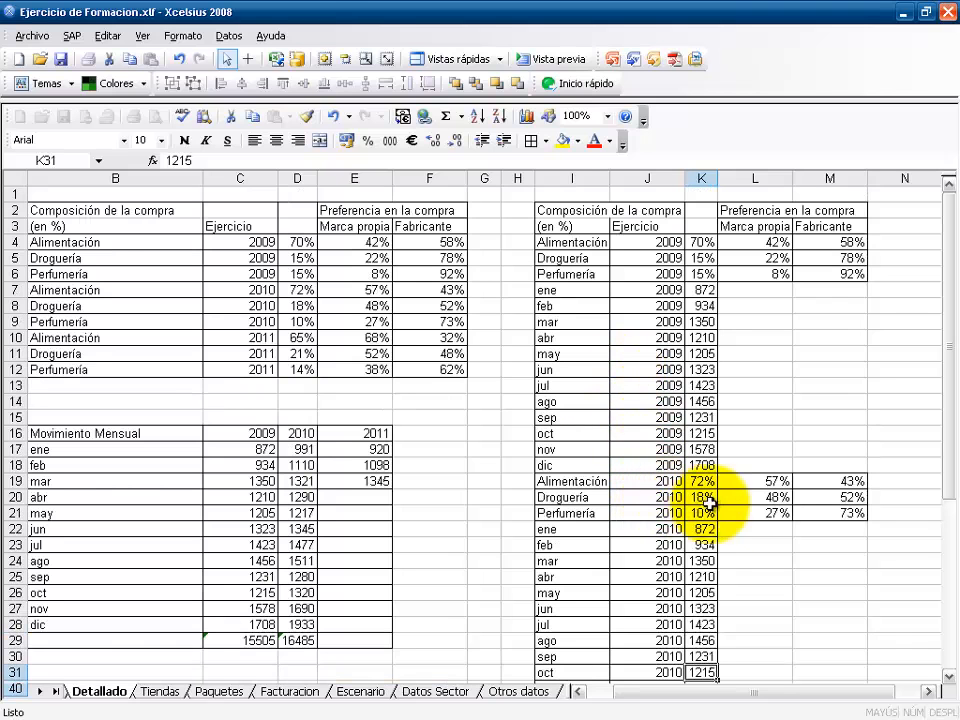
- Check the 2010 and 2011 category and month rows of the combined table down to row 48
{"action": "scroll", "coordinate": [634, 500], "scroll_direction": "down", "scroll_amount": 2}
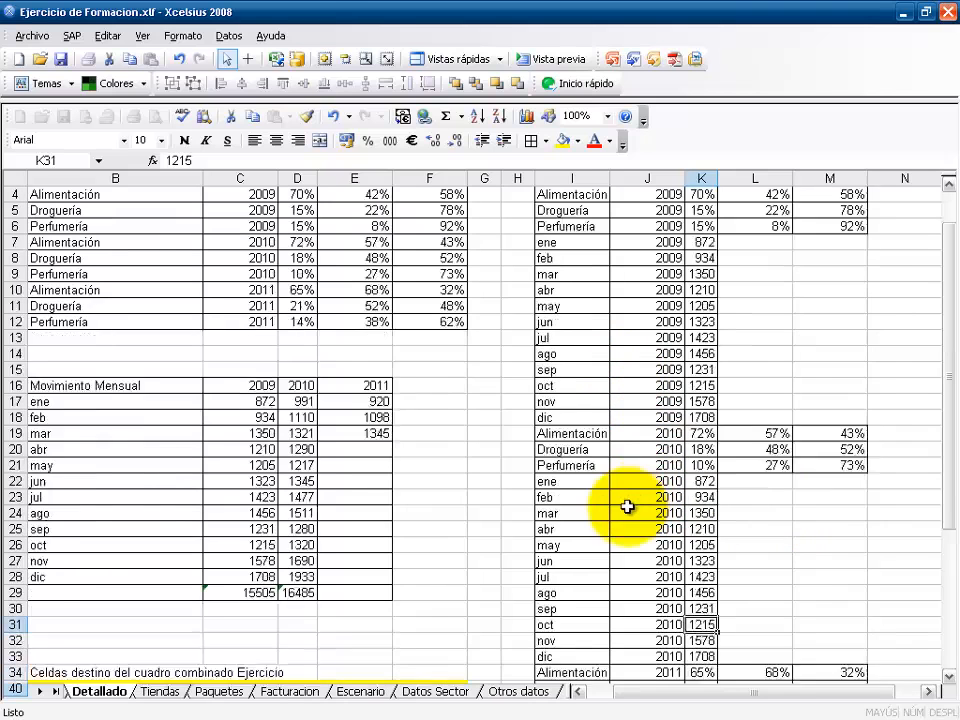
{"action": "scroll", "coordinate": [582, 449], "scroll_direction": "down", "scroll_amount": 2}
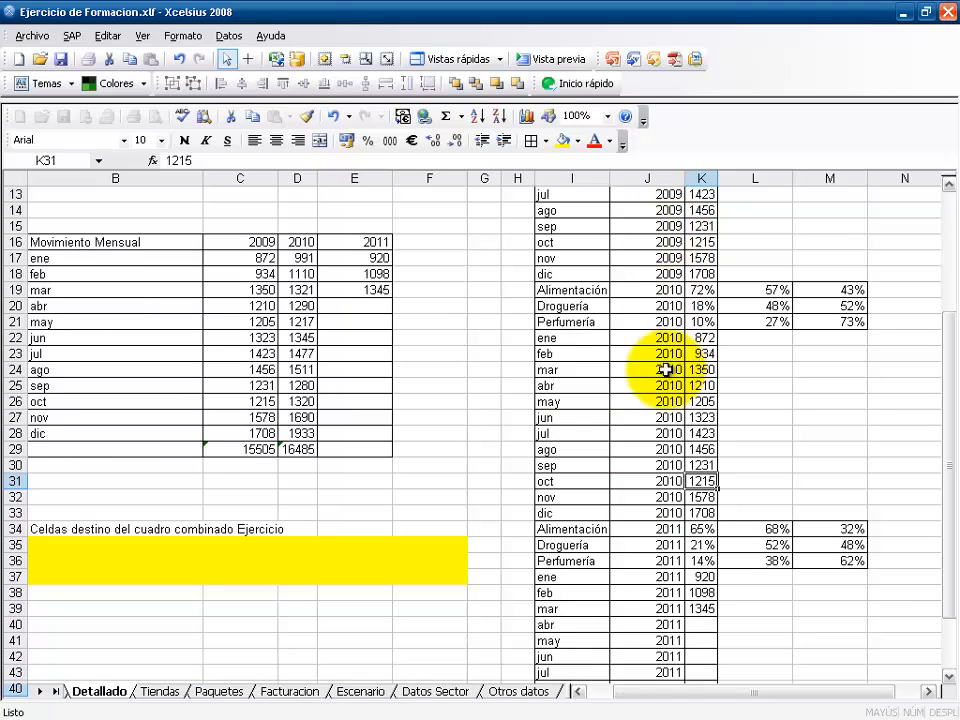
{"action": "scroll", "coordinate": [657, 567], "scroll_direction": "down", "scroll_amount": 2}
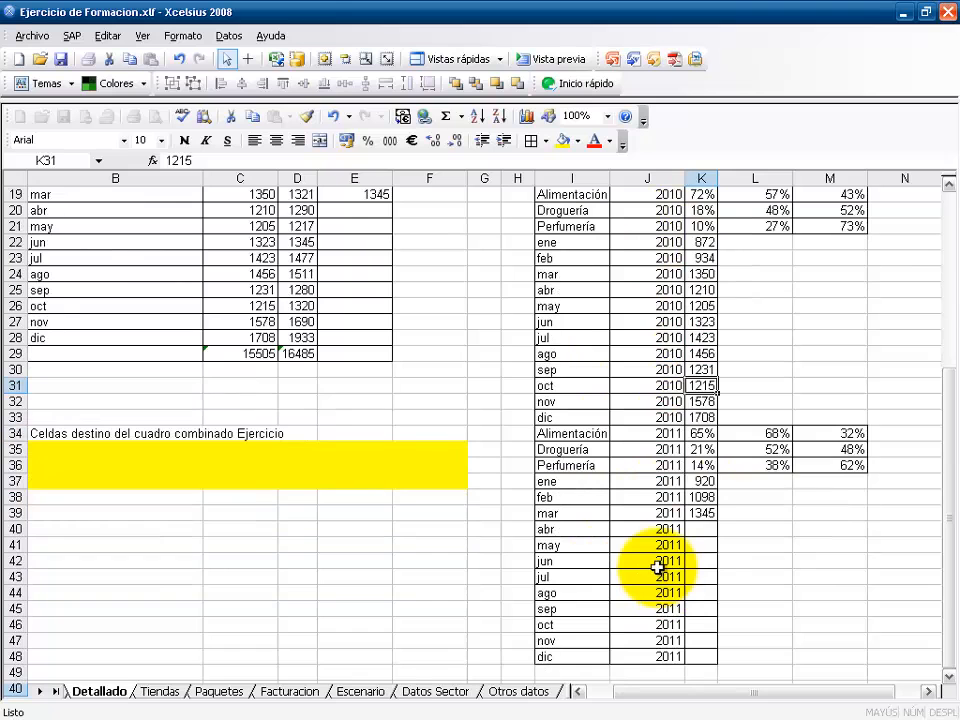
{"action": "left_click", "coordinate": [694, 482]}
{"action": "left_click", "coordinate": [698, 498]}
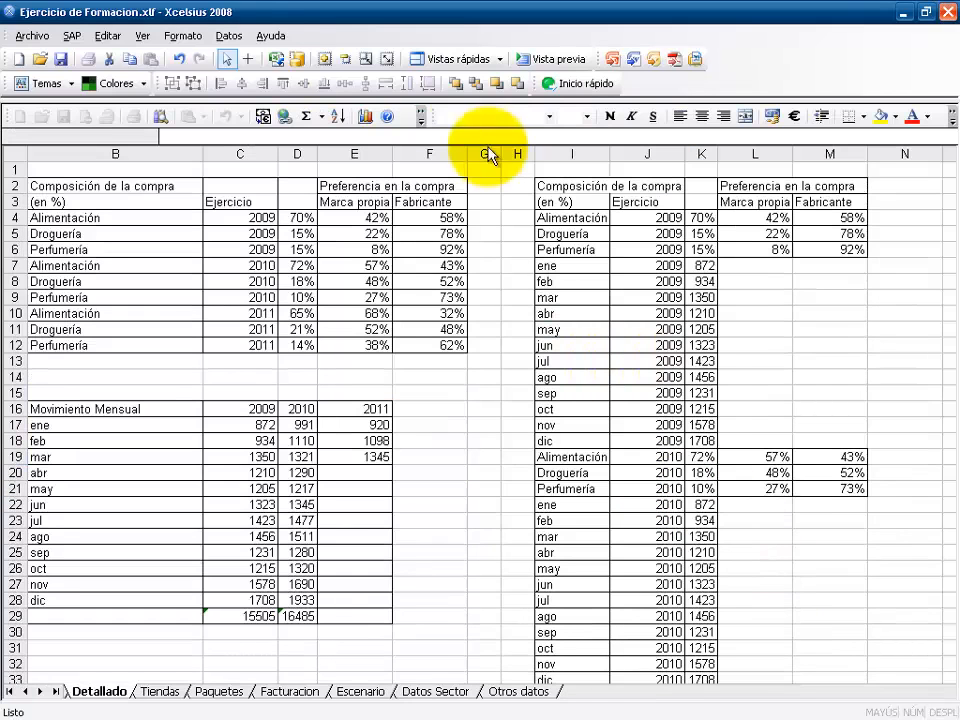
- Restore the Mi espacio de trabajo layout and set the Ejercicio combo box labels to the range Detallado!J4:J48
{"action": "left_click", "coordinate": [437, 62]}
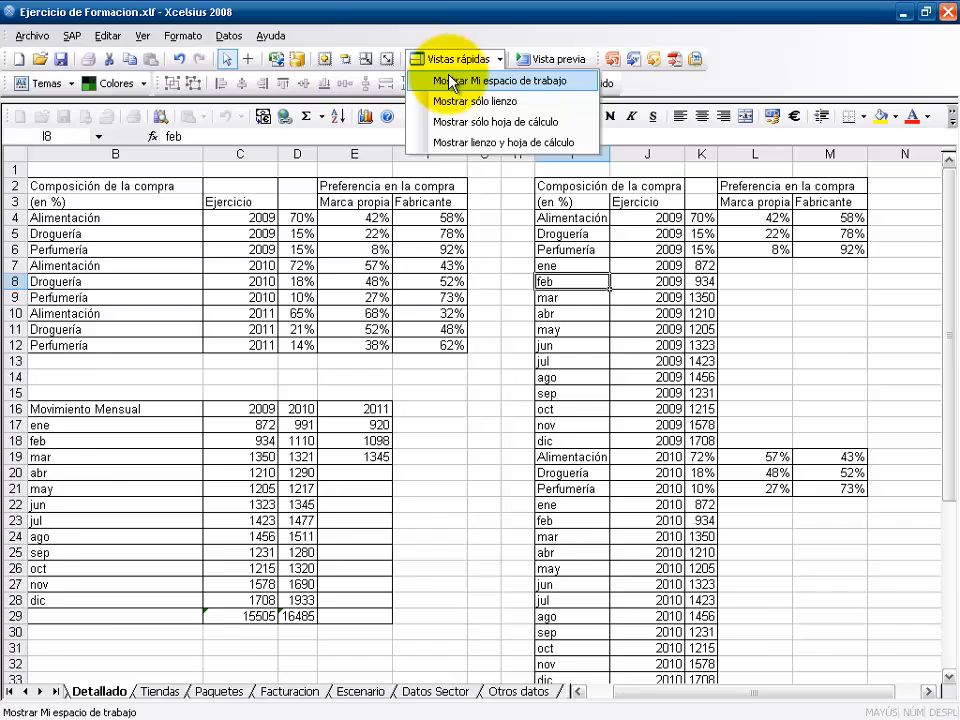
{"action": "left_click", "coordinate": [450, 80]}
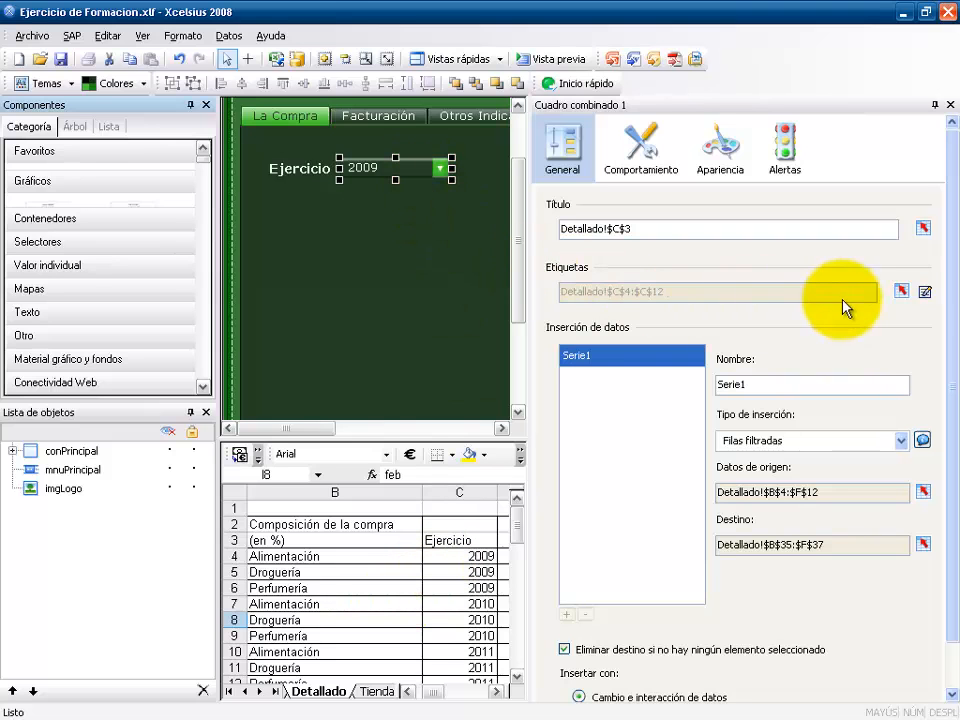
{"action": "left_click", "coordinate": [903, 292]}
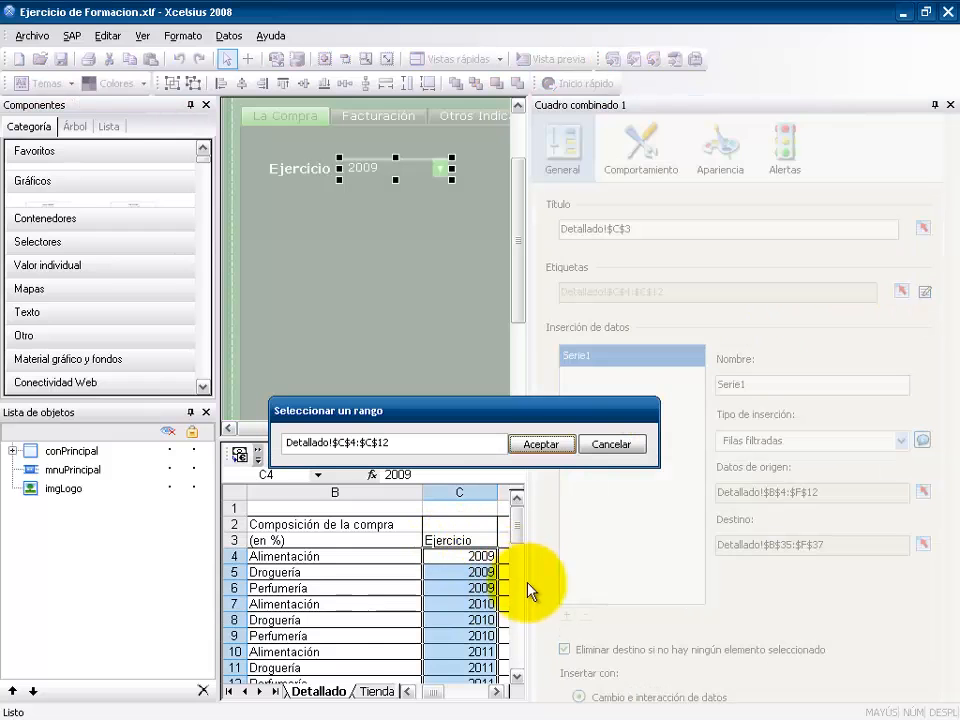
{"action": "left_click", "coordinate": [463, 573]}
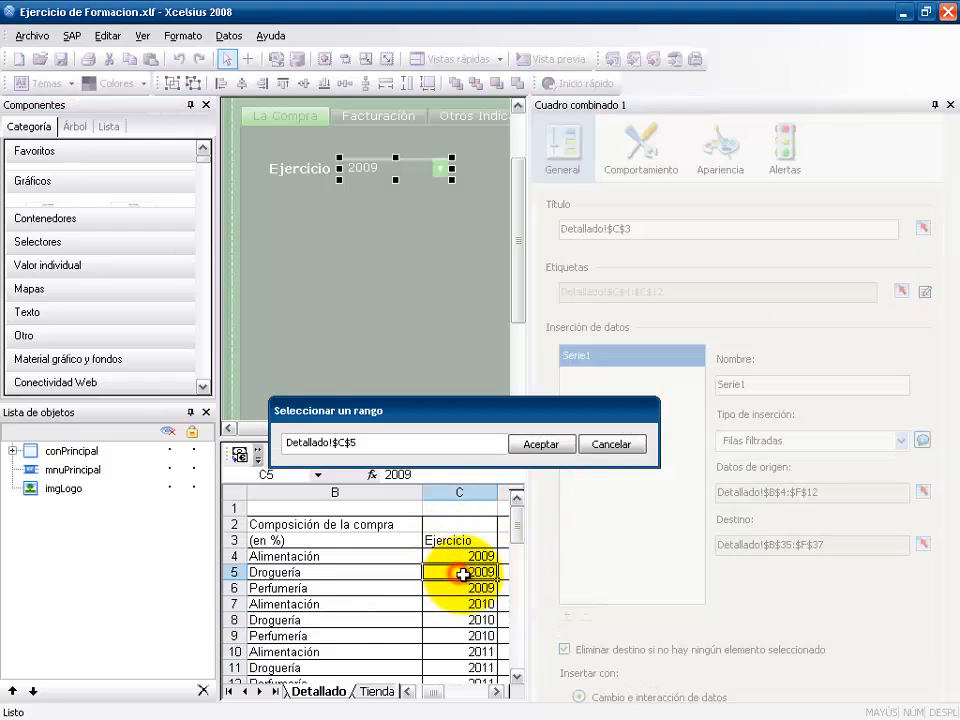
{"action": "key", "text": "Right"}
{"action": "key", "text": "Right"}
{"action": "key", "text": "Right"}
{"action": "key", "text": "Right"}
{"action": "key", "text": "Right"}
{"action": "key", "text": "Right"}
{"action": "key", "text": "Right"}
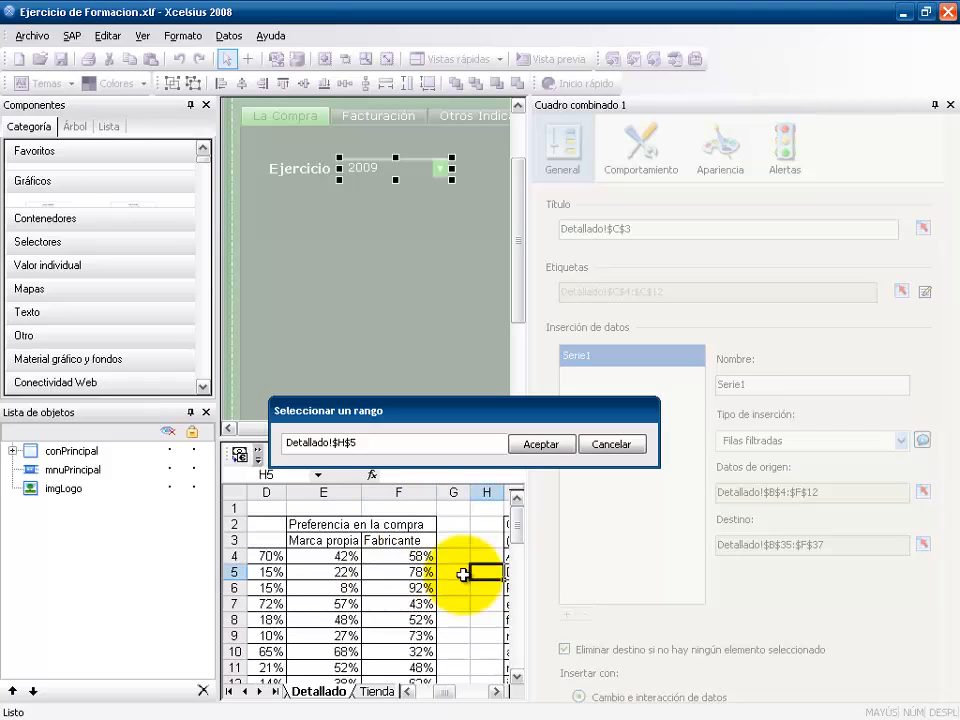
{"action": "key", "text": "Right"}
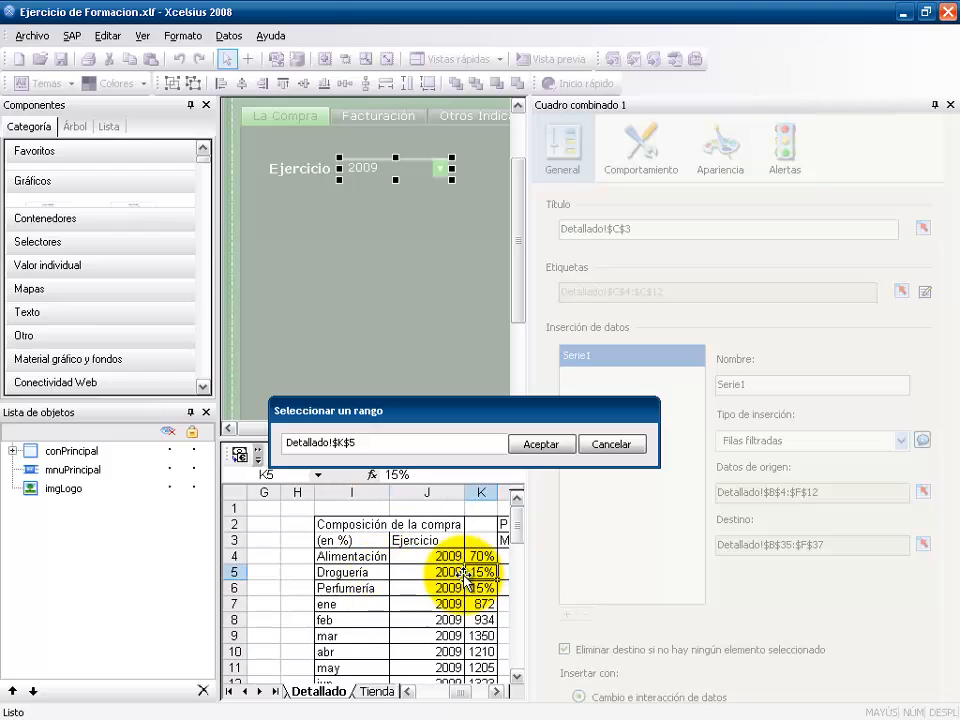
{"action": "key", "text": "Left"}
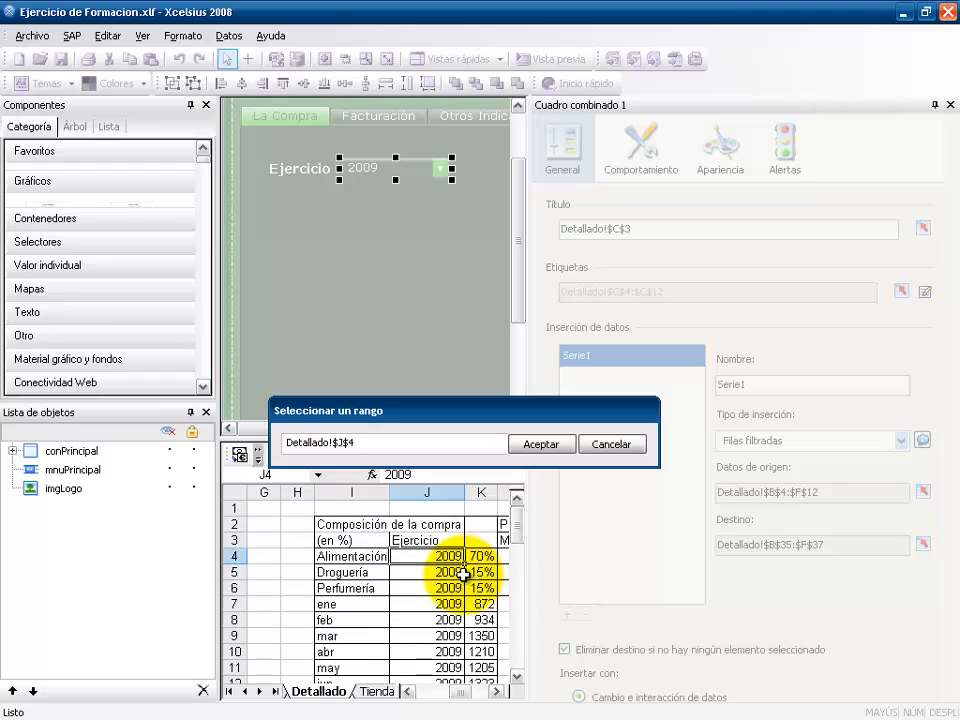
{"action": "key", "text": "shift+Down"}
{"action": "key", "text": "shift+Down"}
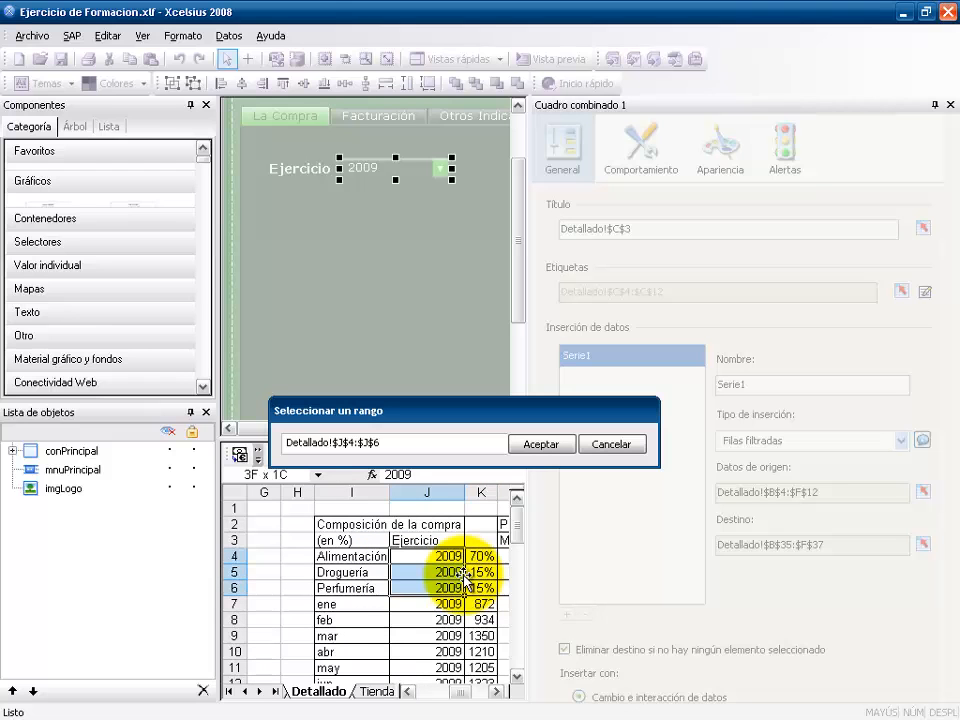
{"action": "key", "text": "shift+Down"}
{"action": "key", "text": "shift+Down"}
{"action": "key", "text": "shift+Down"}
{"action": "key", "text": "shift+Down"}
{"action": "key", "text": "shift+Down"}
{"action": "key", "text": "shift+Down"}
{"action": "key", "text": "shift+Down"}
{"action": "key", "text": "shift+Down"}
{"action": "key", "text": "shift+Down"}
{"action": "key", "text": "shift+Down"}
{"action": "key", "text": "shift+Down"}
{"action": "key", "text": "shift+Down"}
{"action": "key", "text": "shift+Down"}
{"action": "key", "text": "shift+Down"}
{"action": "key", "text": "shift+Down"}
{"action": "key", "text": "shift+Down"}
{"action": "key", "text": "shift+Down"}
{"action": "key", "text": "shift+Down"}
{"action": "key", "text": "shift+Down"}
{"action": "key", "text": "shift+Down"}
{"action": "key", "text": "shift+Down"}
{"action": "key", "text": "shift+Down"}
{"action": "key", "text": "shift+Down"}
{"action": "key", "text": "shift+Down"}
{"action": "key", "text": "shift+Down"}
{"action": "key", "text": "shift+Down"}
{"action": "key", "text": "shift+Down"}
{"action": "key", "text": "shift+Down"}
{"action": "key", "text": "shift+Down"}
{"action": "key", "text": "shift+Down"}
{"action": "key", "text": "shift+Down"}
{"action": "key", "text": "shift+Down"}
{"action": "key", "text": "shift+Down"}
{"action": "key", "text": "shift+Down"}
{"action": "key", "text": "shift+Down"}
{"action": "key", "text": "shift+Down"}
{"action": "key", "text": "shift+Down"}
{"action": "key", "text": "shift+Down"}
{"action": "key", "text": "shift+Down"}
{"action": "key", "text": "shift+Down"}
{"action": "key", "text": "shift+Down"}
{"action": "key", "text": "shift+Down"}
{"action": "key", "text": "shift+Down"}
{"action": "key", "text": "shift+Down"}
{"action": "key", "text": "shift+Down"}
{"action": "key", "text": "shift+Down"}
{"action": "key", "text": "shift+Down"}
{"action": "key", "text": "shift+Up"}
{"action": "key", "text": "shift+Up"}
{"action": "key", "text": "shift+Up"}
{"action": "key", "text": "shift+Up"}
{"action": "key", "text": "shift+Up"}
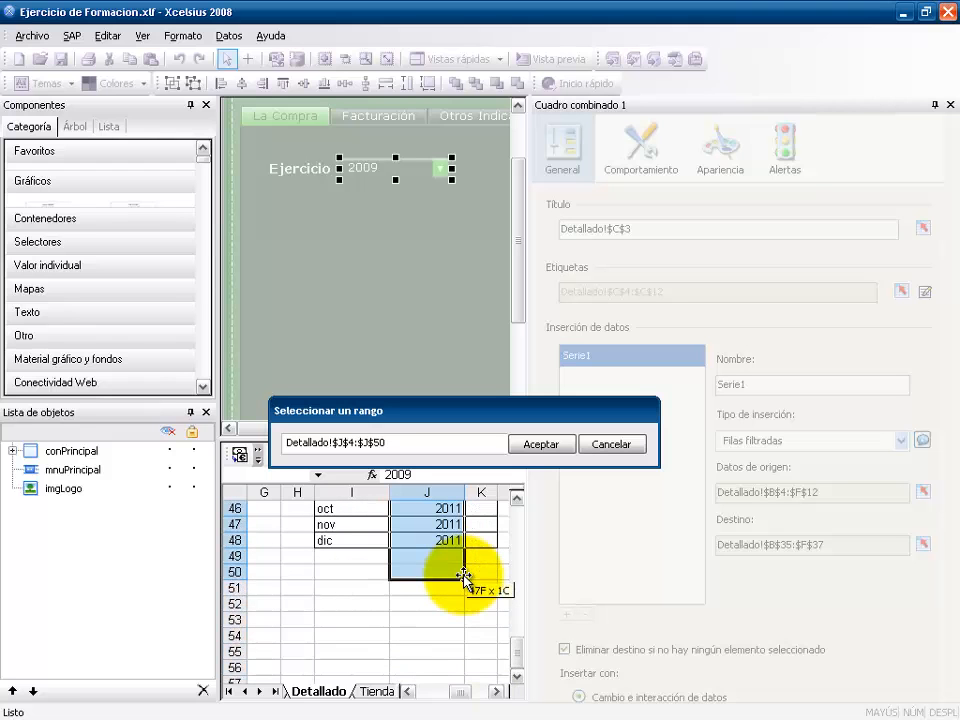
{"action": "key", "text": "shift+Up"}
{"action": "key", "text": "shift+Up"}
{"action": "left_click", "coordinate": [540, 443]}
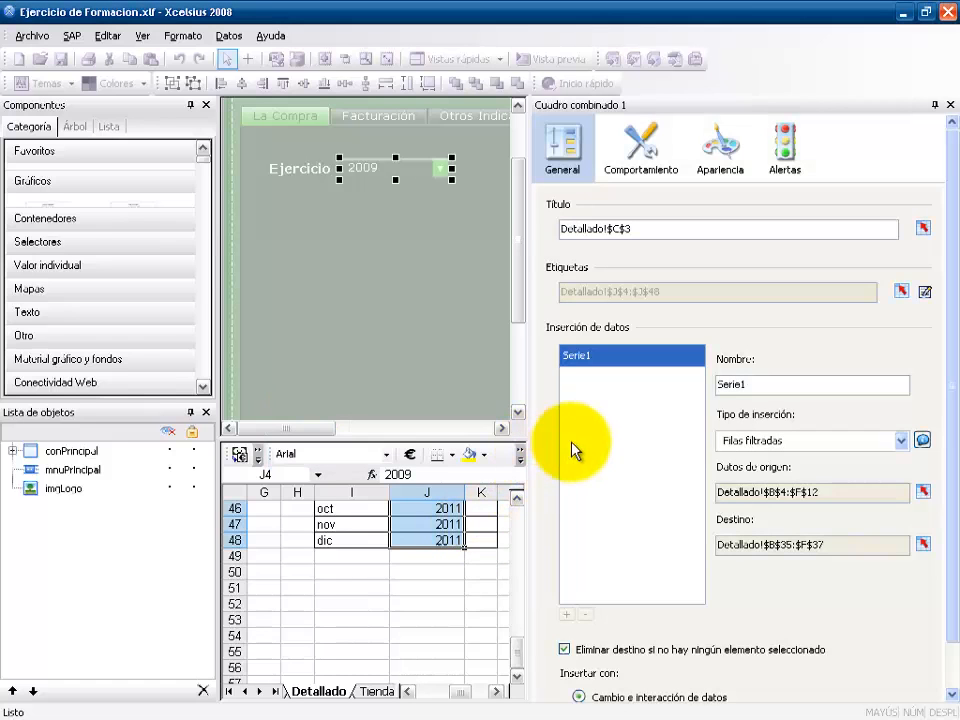
- Set the source data of the combo box's filtered-rows insertion to Detallado!I4:M48
{"action": "left_click", "coordinate": [923, 493]}
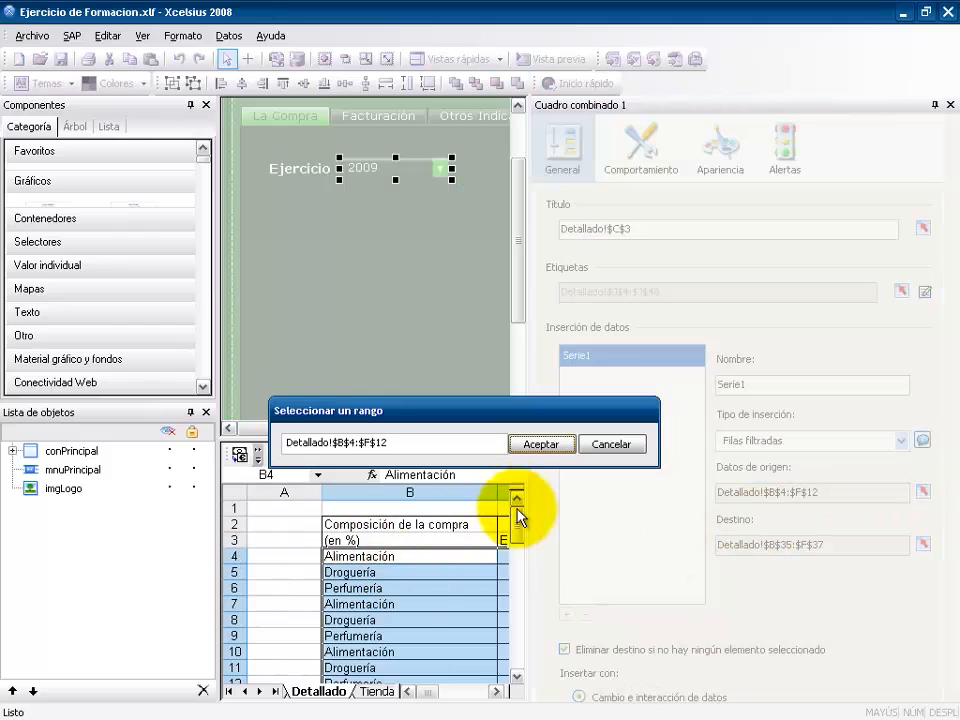
{"action": "left_click", "coordinate": [385, 572]}
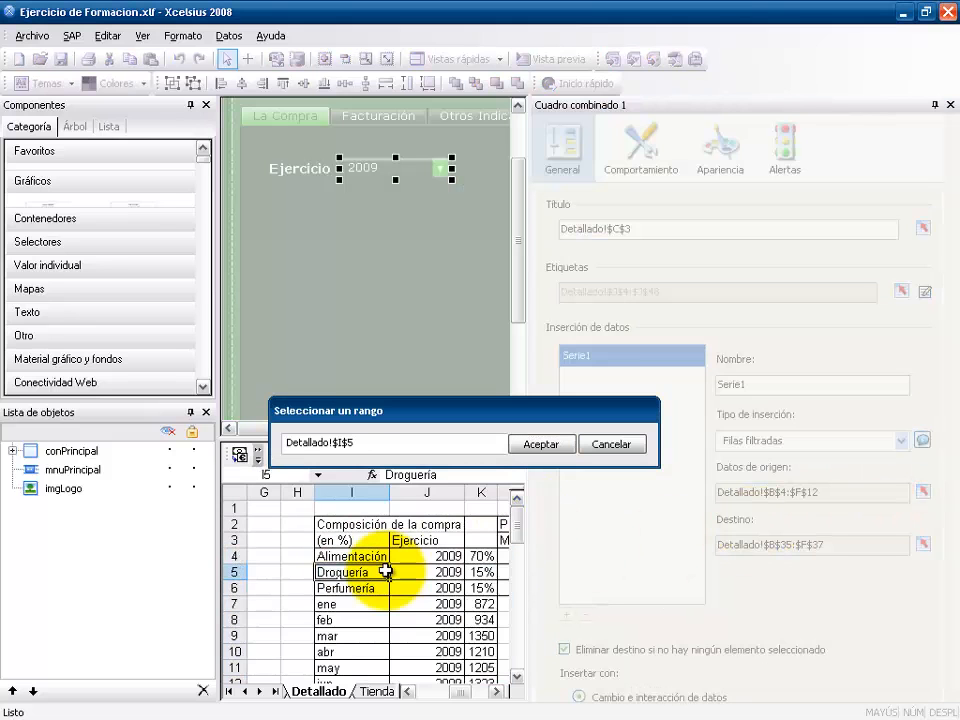
{"action": "key", "text": "Up"}
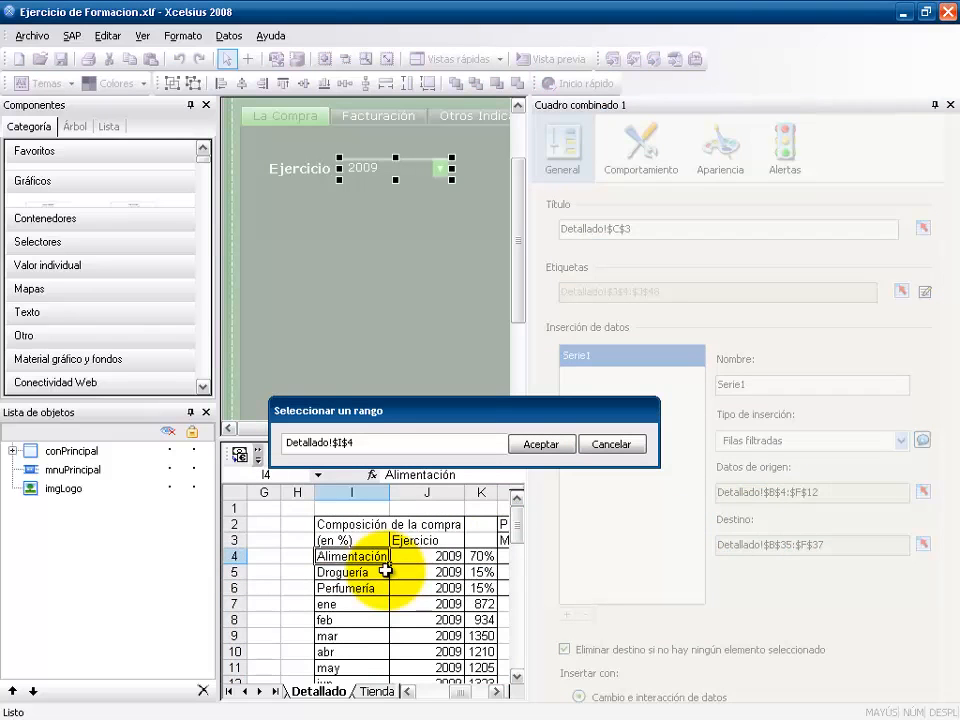
{"action": "key", "text": "shift+Right"}
{"action": "key", "text": "shift+Right"}
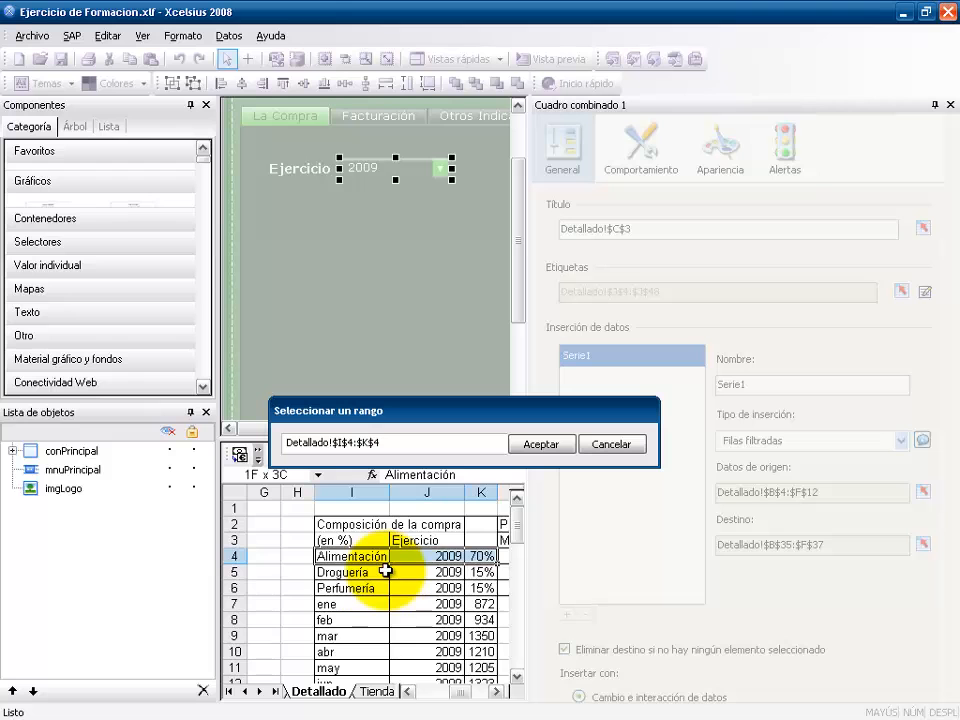
{"action": "key", "text": "shift+Right"}
{"action": "key", "text": "shift+Right"}
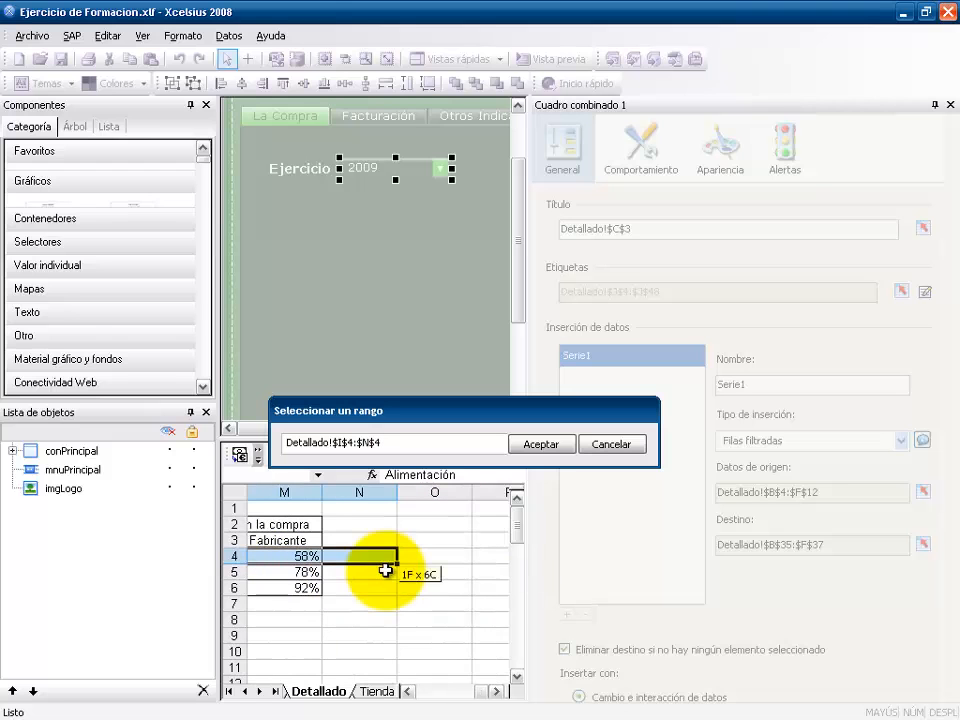
{"action": "key", "text": "shift+Down"}
{"action": "key", "text": "shift+Down"}
{"action": "key", "text": "shift+Down"}
{"action": "key", "text": "shift+Down"}
{"action": "key", "text": "shift+Down"}
{"action": "key", "text": "shift+Down"}
{"action": "key", "text": "shift+Down"}
{"action": "key", "text": "shift+Down"}
{"action": "key", "text": "shift+Down"}
{"action": "key", "text": "shift+Down"}
{"action": "key", "text": "shift+Down"}
{"action": "key", "text": "shift+Down"}
{"action": "key", "text": "shift+Down"}
{"action": "key", "text": "shift+Down"}
{"action": "key", "text": "shift+Down"}
{"action": "key", "text": "shift+Down"}
{"action": "key", "text": "shift+Down"}
{"action": "key", "text": "shift+Down"}
{"action": "key", "text": "shift+Down"}
{"action": "key", "text": "shift+Down"}
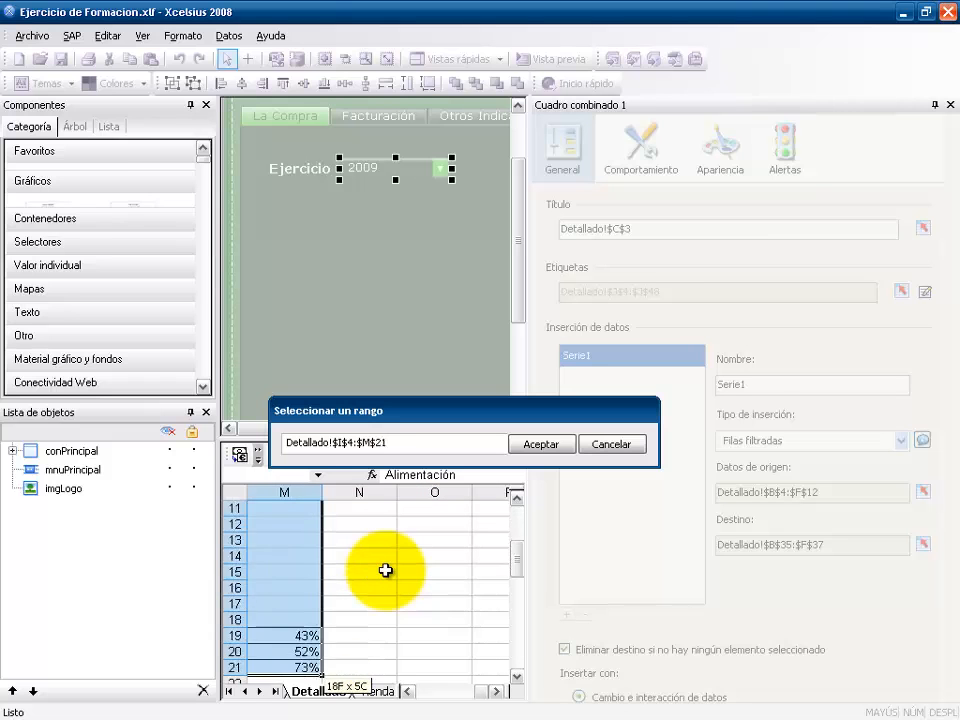
{"action": "key", "text": "shift+Down"}
{"action": "key", "text": "shift+Down"}
{"action": "key", "text": "shift+Down"}
{"action": "key", "text": "shift+Down"}
{"action": "key", "text": "shift+Down"}
{"action": "key", "text": "shift+Down"}
{"action": "key", "text": "shift+Down"}
{"action": "key", "text": "shift+Down"}
{"action": "key", "text": "shift+Down"}
{"action": "key", "text": "shift+Down"}
{"action": "key", "text": "shift+Down"}
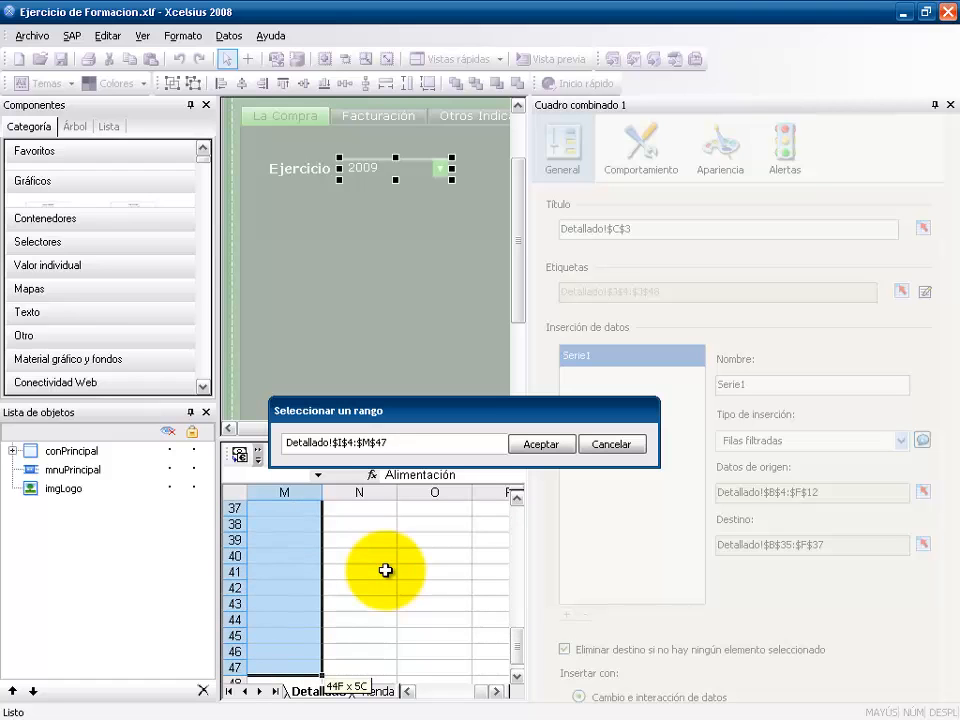
{"action": "left_click", "coordinate": [538, 446]}
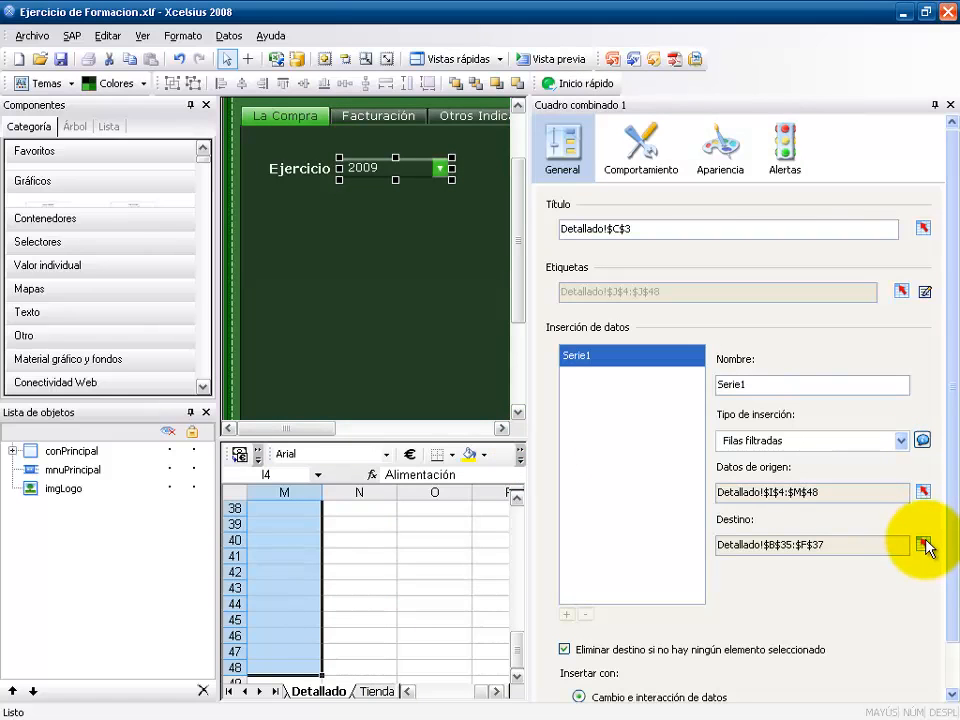
- Extend the combo box's insertion destination to the range Detallado!B35:F49
{"action": "left_click", "coordinate": [924, 545]}
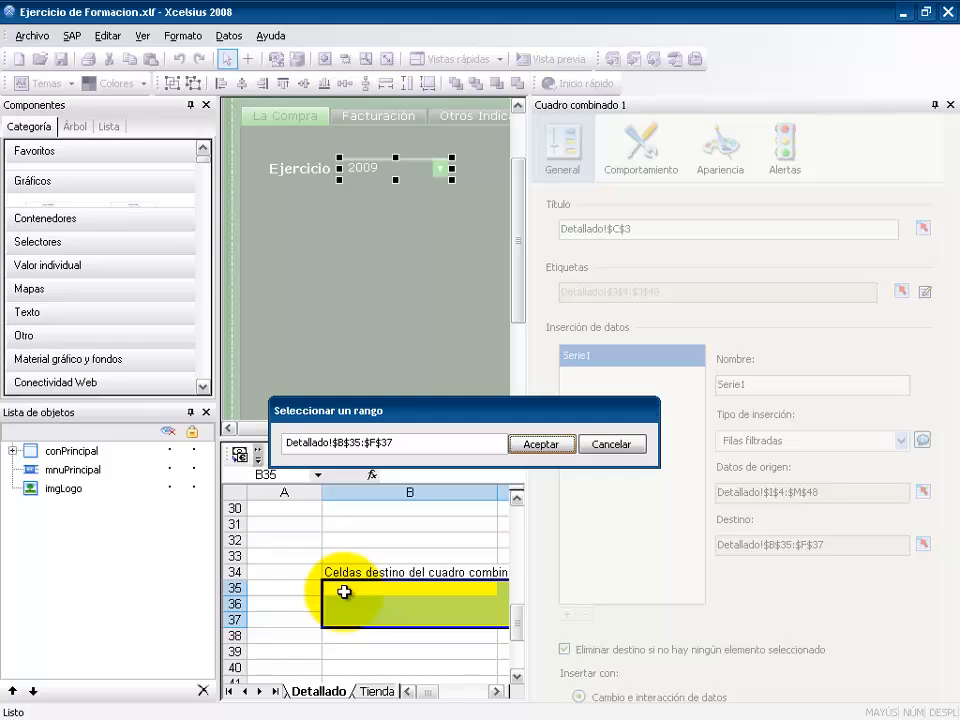
{"action": "left_click", "coordinate": [344, 591]}
{"action": "key", "text": "shift+Down"}
{"action": "key", "text": "shift+Down"}
{"action": "key", "text": "shift+Down"}
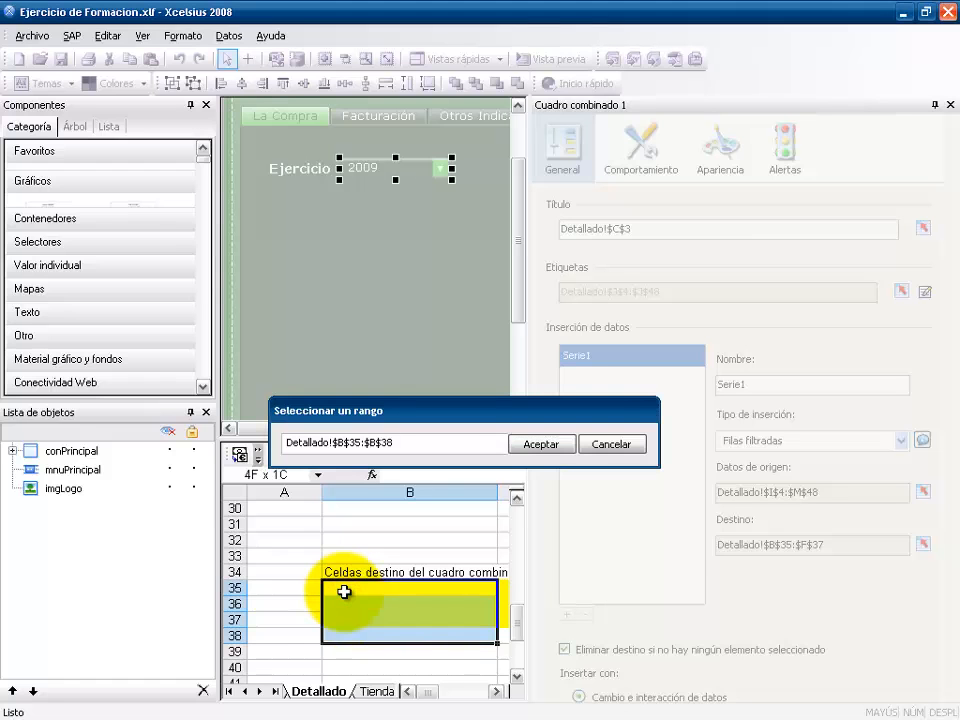
{"action": "key", "text": "shift+Down"}
{"action": "key", "text": "shift+Down"}
{"action": "key", "text": "shift+Down"}
{"action": "key", "text": "shift+Down"}
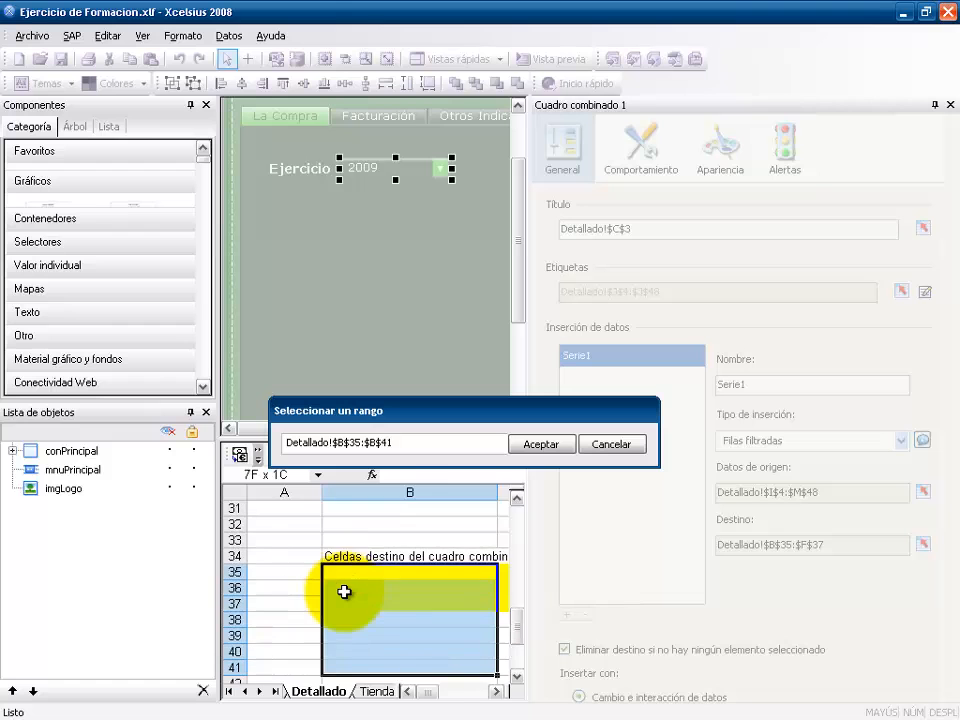
{"action": "key", "text": "shift+Down"}
{"action": "key", "text": "shift+Down"}
{"action": "key", "text": "shift+Down"}
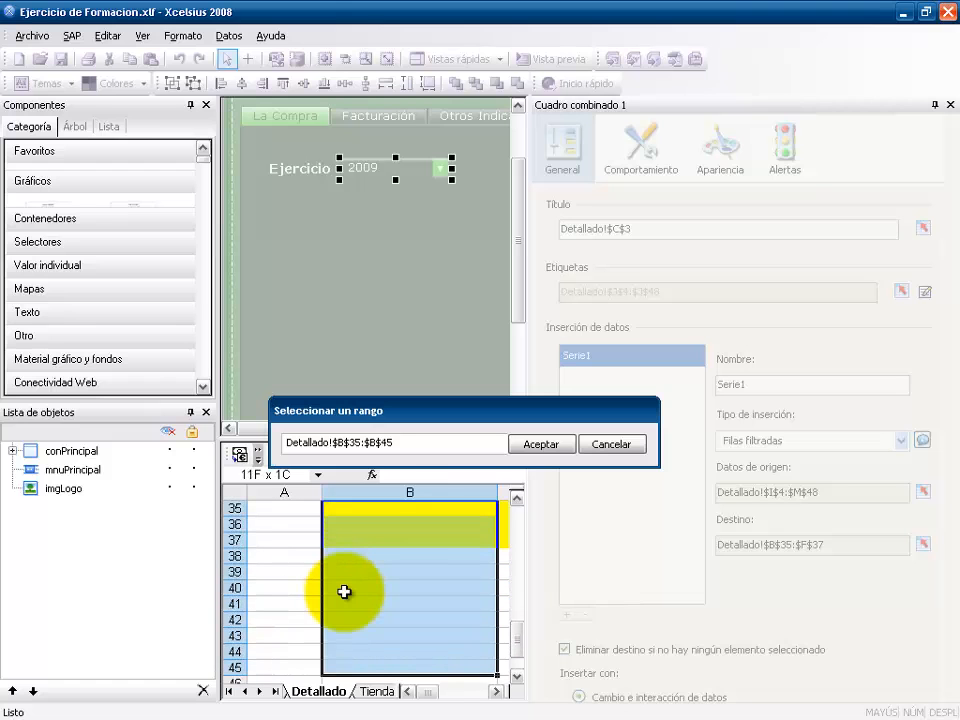
{"action": "key", "text": "shift+Down"}
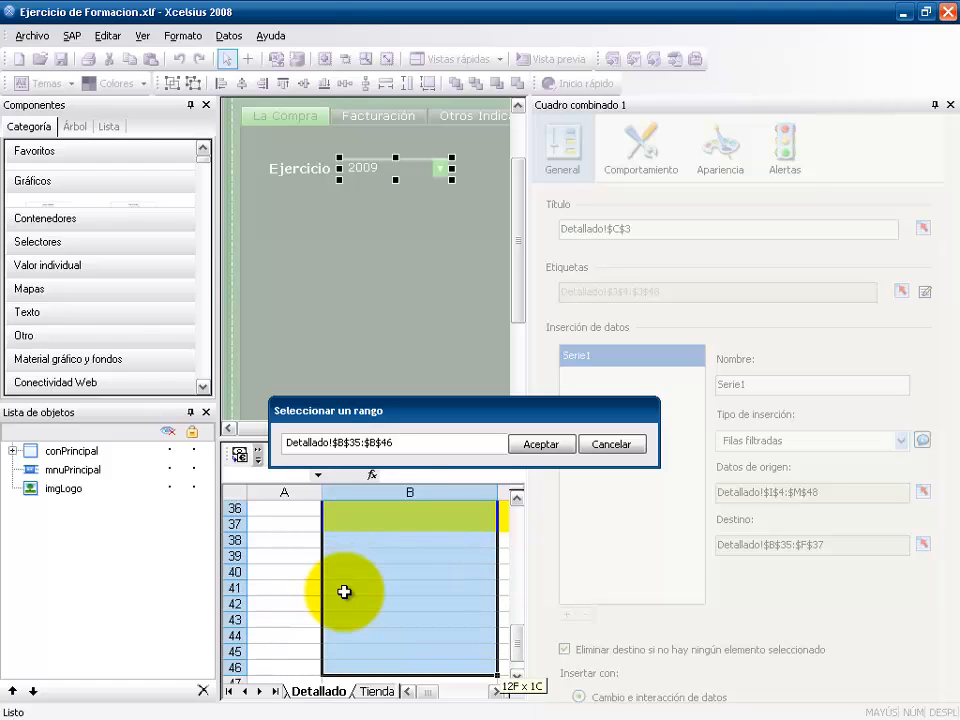
{"action": "left_click", "coordinate": [344, 592], "text": "shift"}
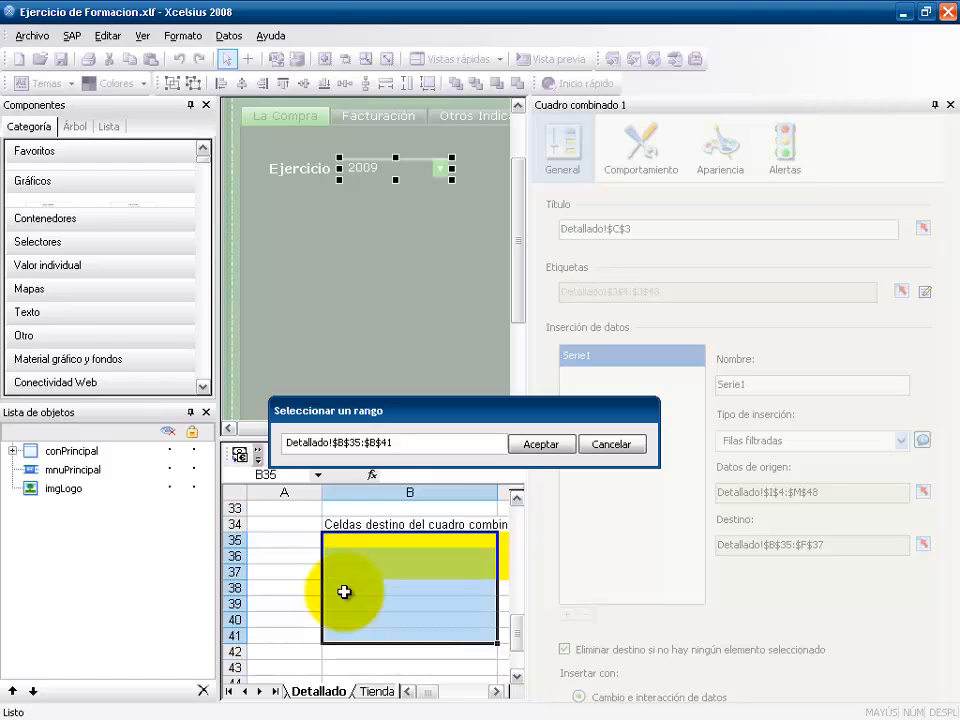
{"action": "key", "text": "shift+Right"}
{"action": "key", "text": "shift+Right"}
{"action": "key", "text": "shift+Right"}
{"action": "key", "text": "shift+Right"}
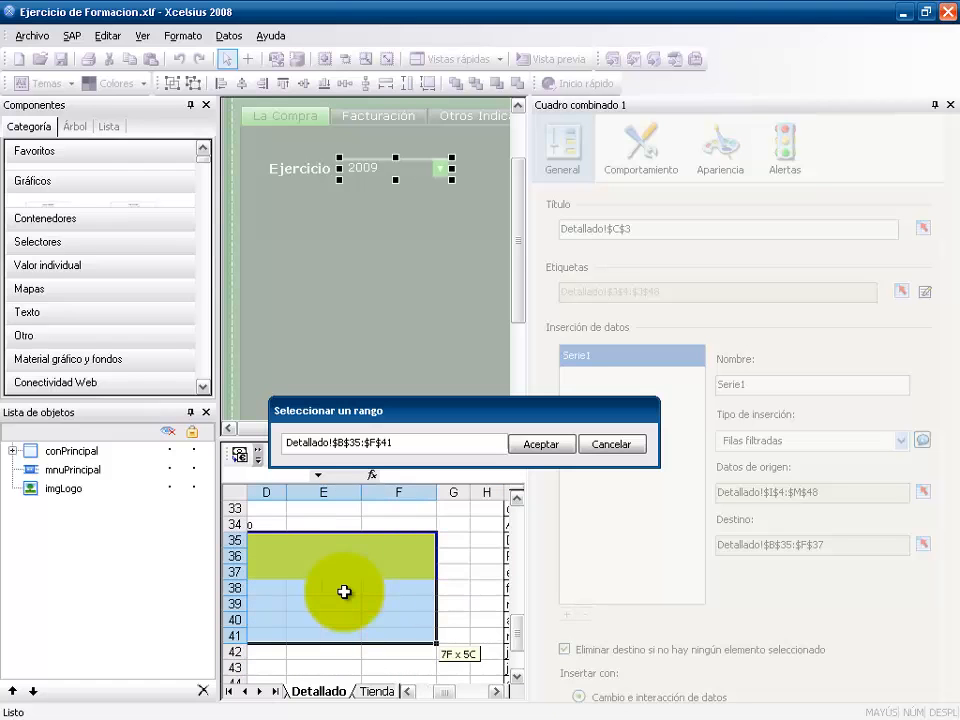
{"action": "key", "text": "shift+Down"}
{"action": "key", "text": "shift+Down"}
{"action": "key", "text": "shift+Down"}
{"action": "key", "text": "shift+Down"}
{"action": "key", "text": "shift+Down"}
{"action": "key", "text": "shift+Down"}
{"action": "key", "text": "shift+Down"}
{"action": "key", "text": "shift+Down"}
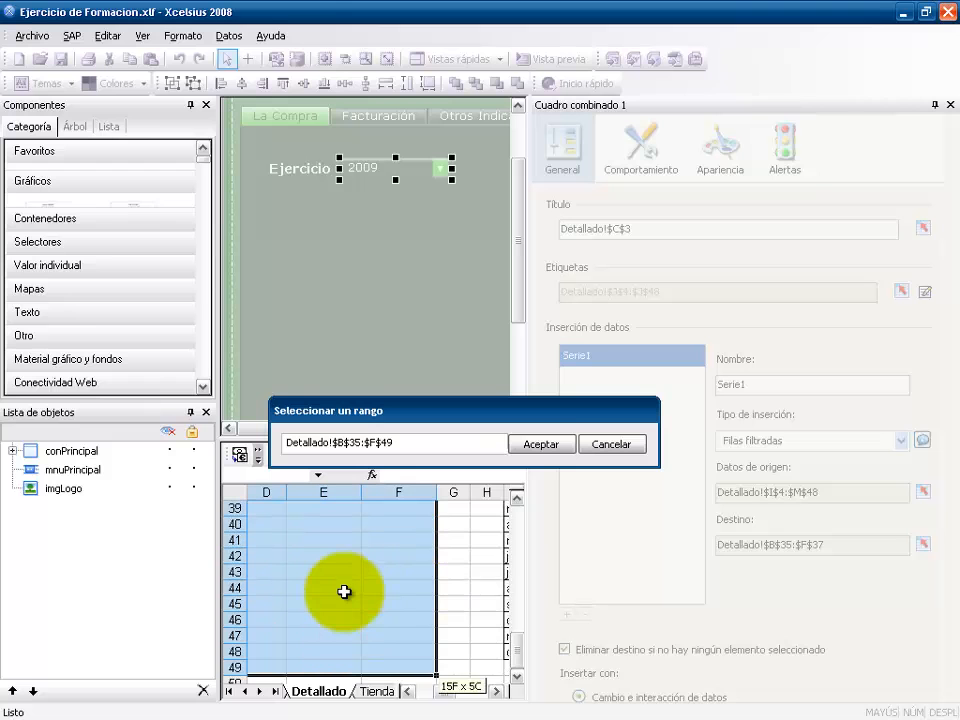
{"action": "left_click", "coordinate": [544, 447]}
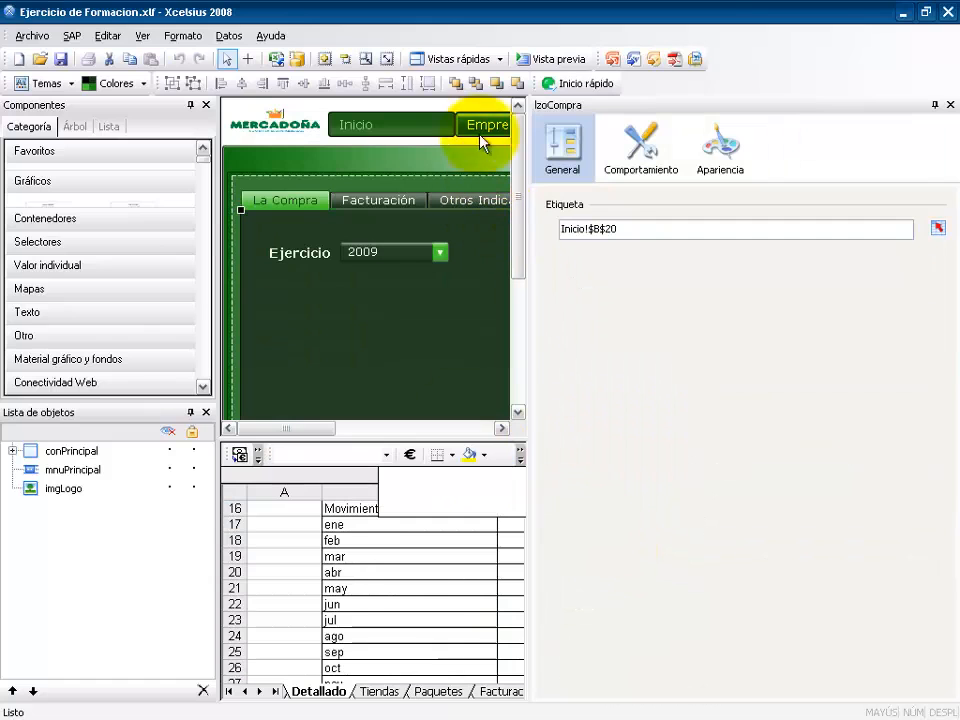
- Show only the spreadsheet and move the label "Celdas destino del cuadro combinado Ejercicio" from cell B34 to B32 on the Detallado sheet
{"action": "left_click", "coordinate": [440, 59]}
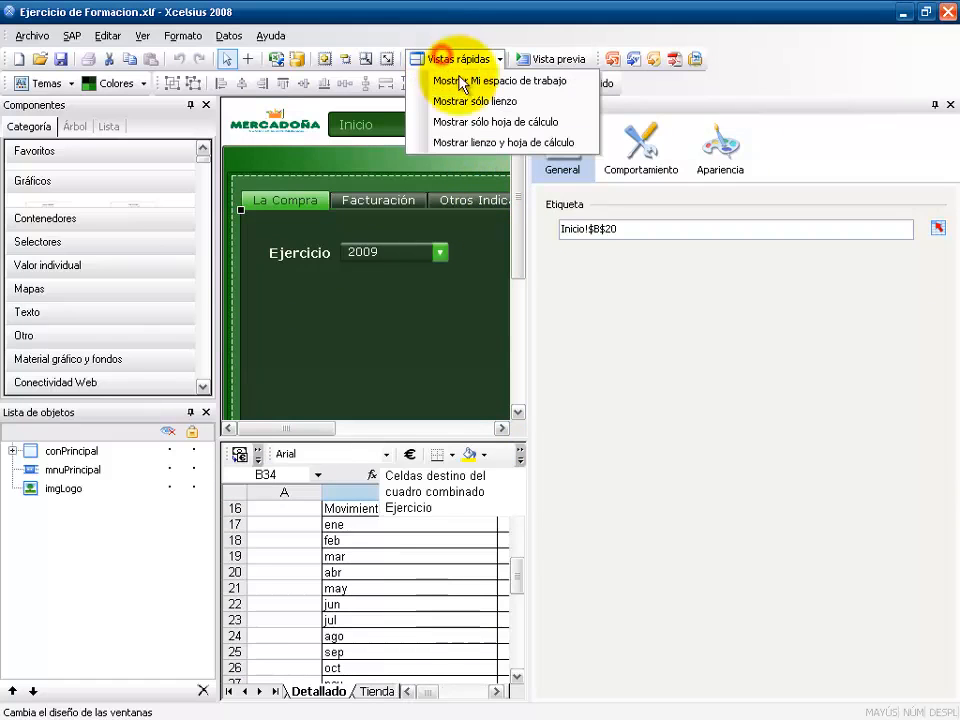
{"action": "left_click", "coordinate": [488, 124]}
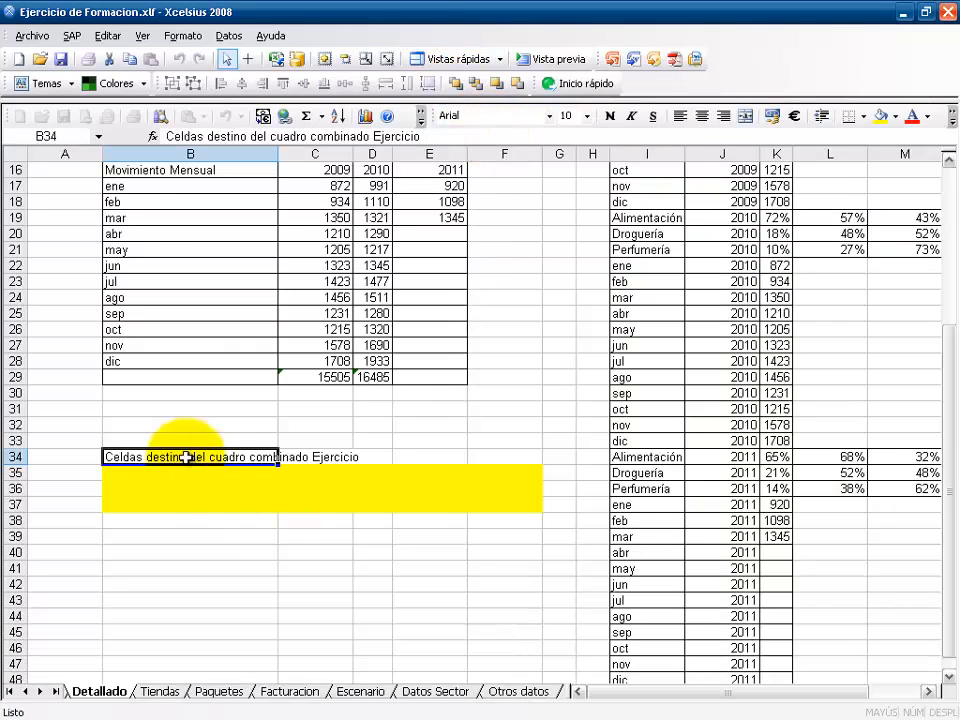
{"action": "left_click", "coordinate": [136, 457]}
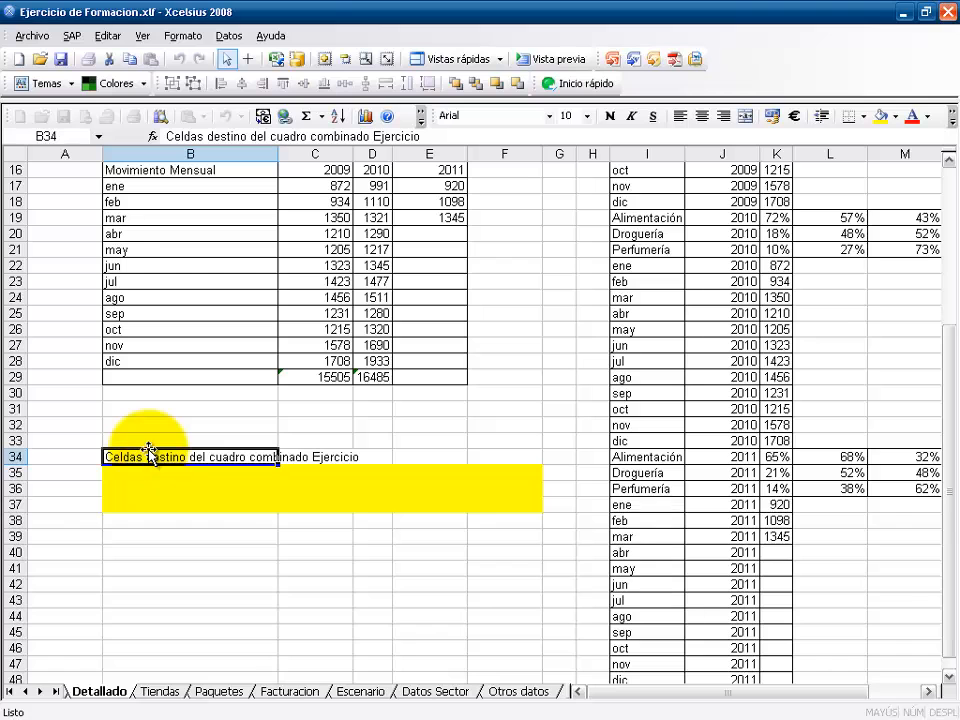
{"action": "key", "text": "Up"}
{"action": "key", "text": "Up"}
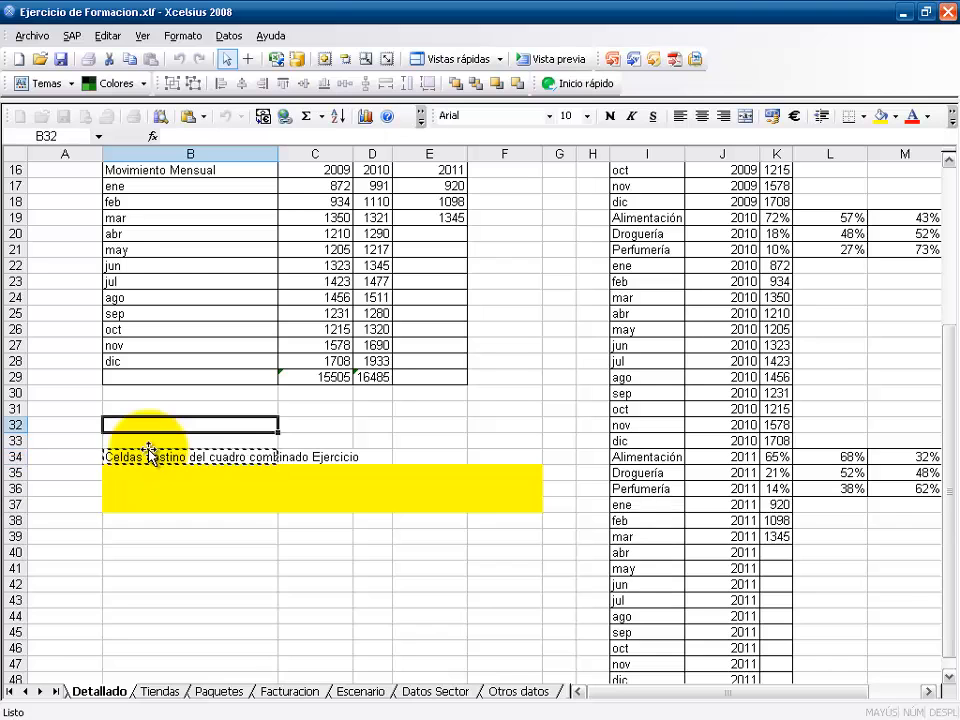
{"action": "key", "text": "Return"}
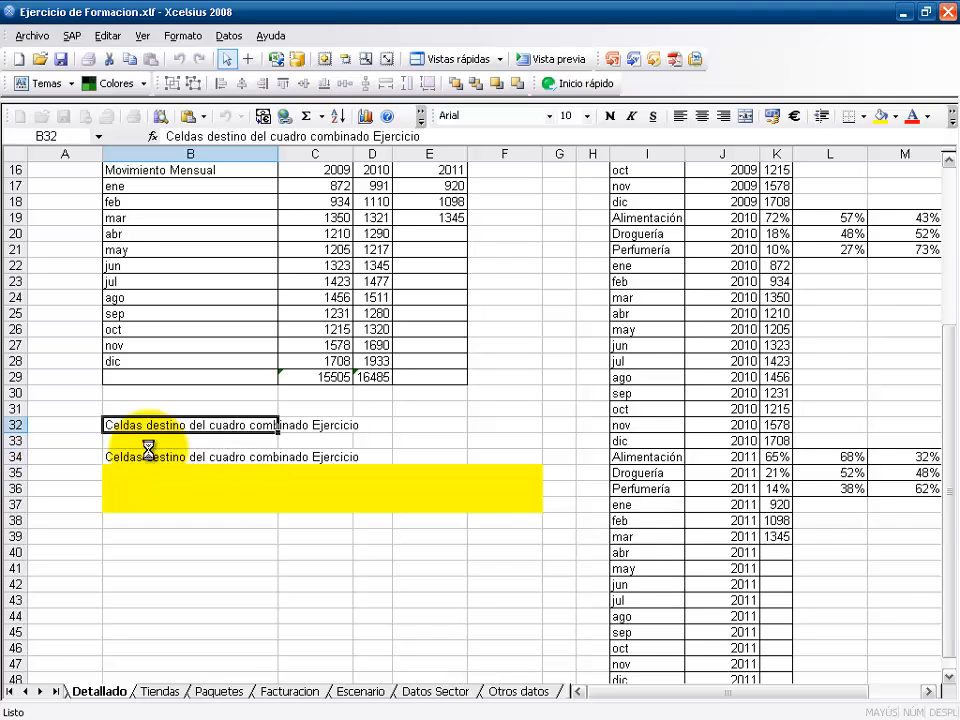
{"action": "left_click", "coordinate": [150, 455]}
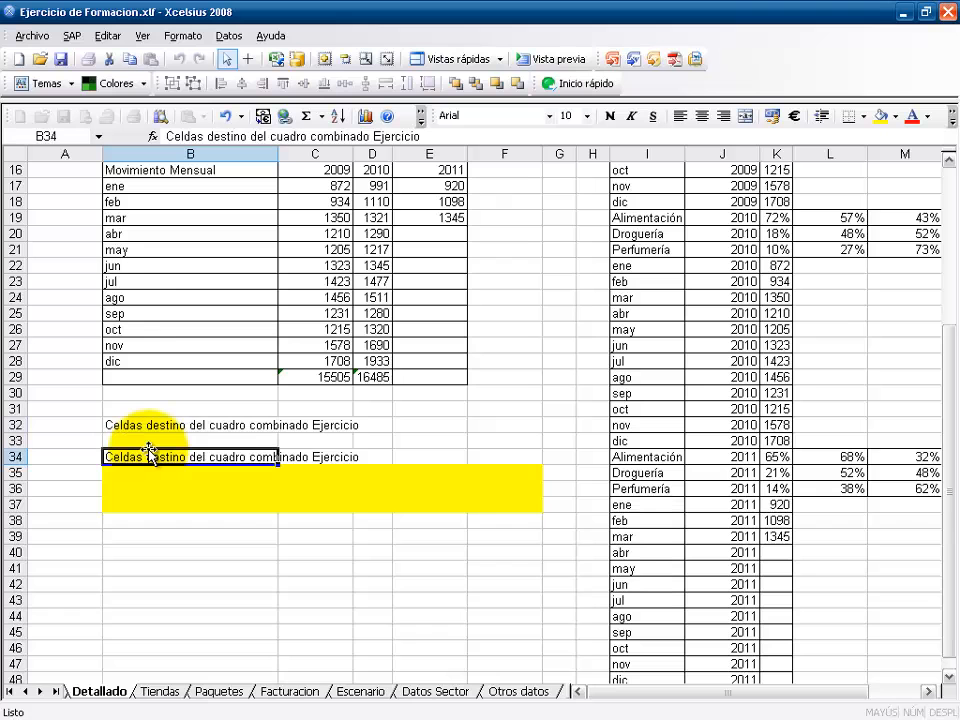
{"action": "key", "text": "Delete"}
- Copy the headers and 2009 rows I2:M18 of the combined table to the destination block starting at cell B33
{"action": "scroll", "coordinate": [654, 281], "scroll_direction": "up", "scroll_amount": 2}
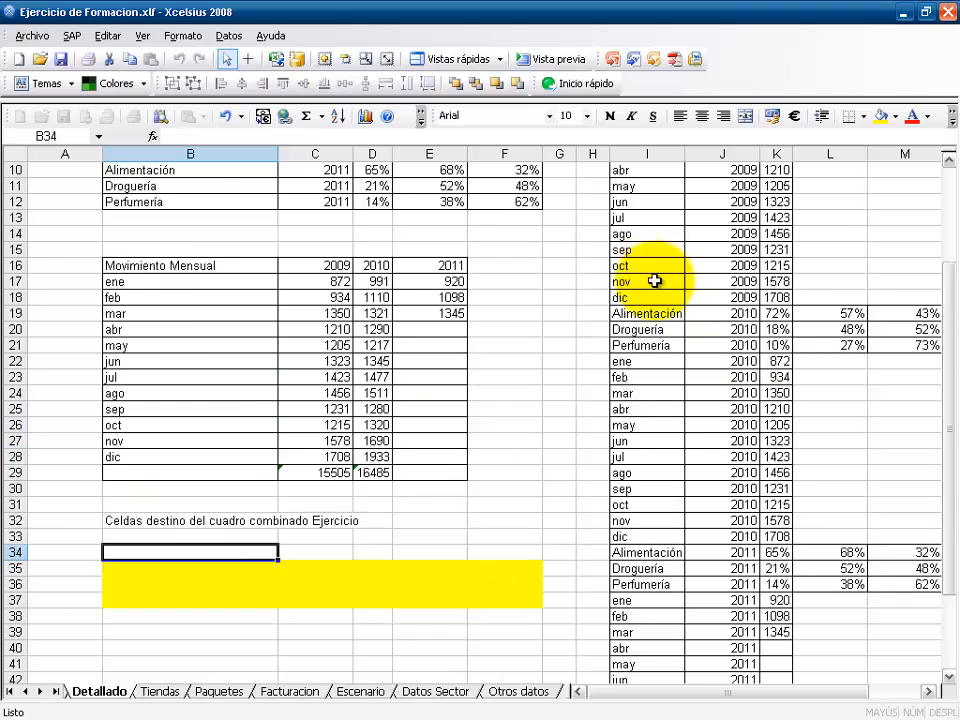
{"action": "scroll", "coordinate": [654, 281], "scroll_direction": "up", "scroll_amount": 3}
{"action": "left_click_drag", "start_coordinate": [628, 186], "coordinate": [401, 446]}
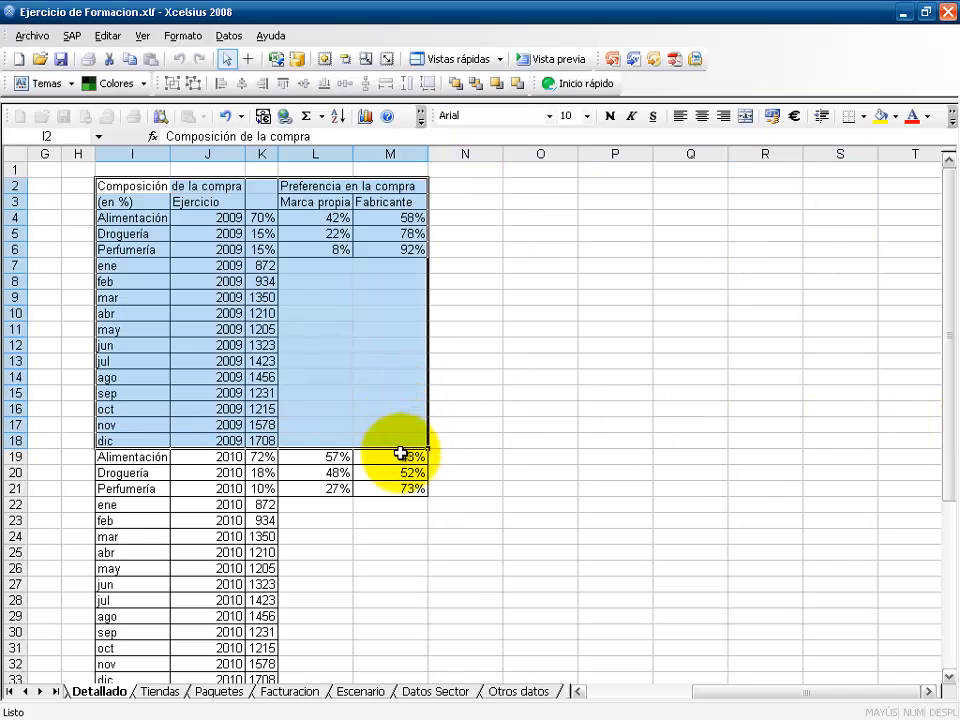
{"action": "key", "text": "ctrl+c"}
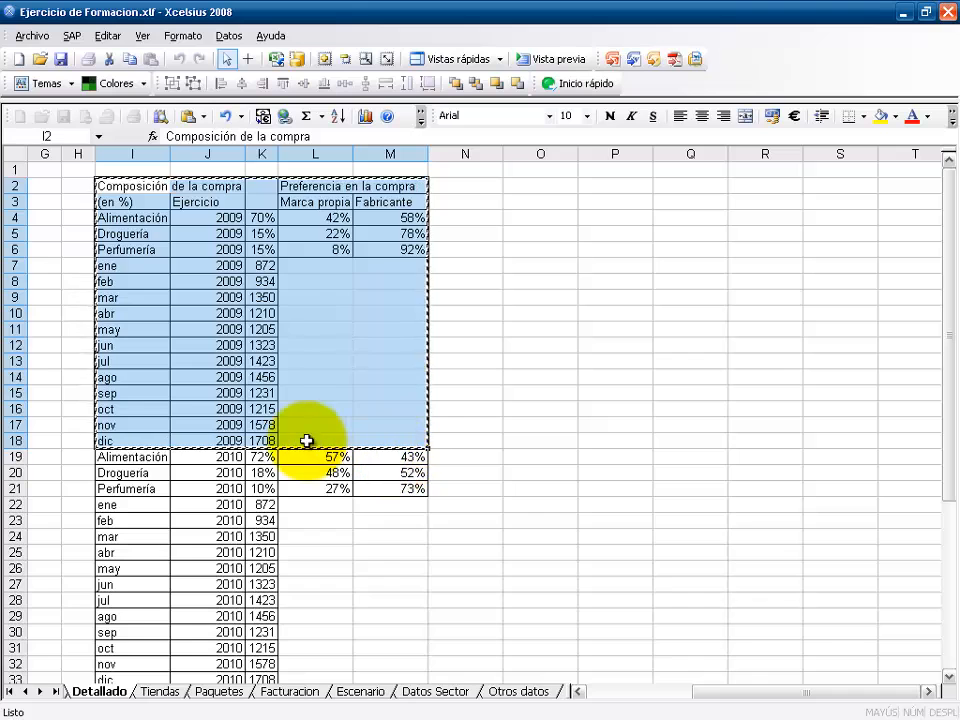
{"action": "left_click", "coordinate": [75, 617]}
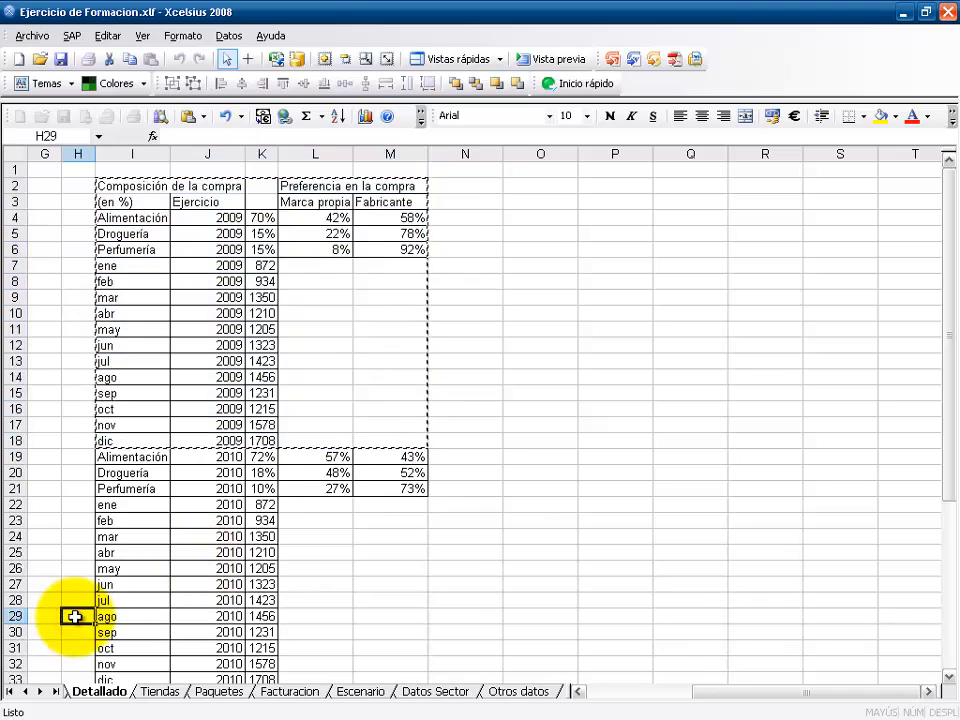
{"action": "key", "text": "Left"}
{"action": "key", "text": "Left"}
{"action": "key", "text": "Left"}
{"action": "key", "text": "Left"}
{"action": "key", "text": "Left"}
{"action": "key", "text": "Left"}
{"action": "key", "text": "Left"}
{"action": "key", "text": "Down"}
{"action": "key", "text": "Down"}
{"action": "key", "text": "Down"}
{"action": "key", "text": "Down"}
{"action": "key", "text": "Down"}
{"action": "key", "text": "Down"}
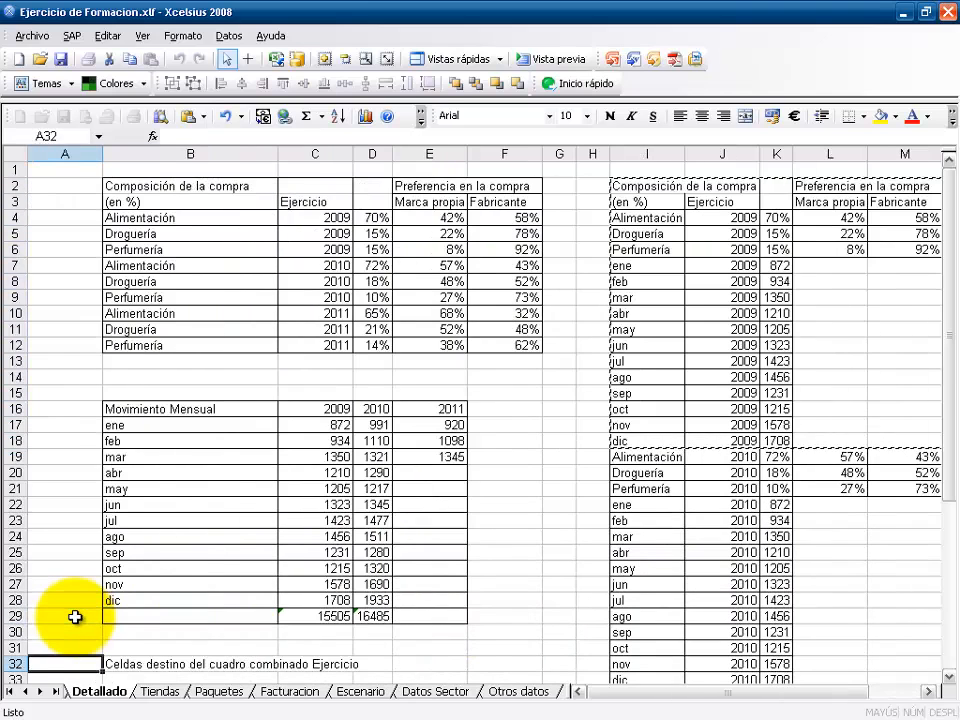
{"action": "key", "text": "Up"}
{"action": "key", "text": "Up"}
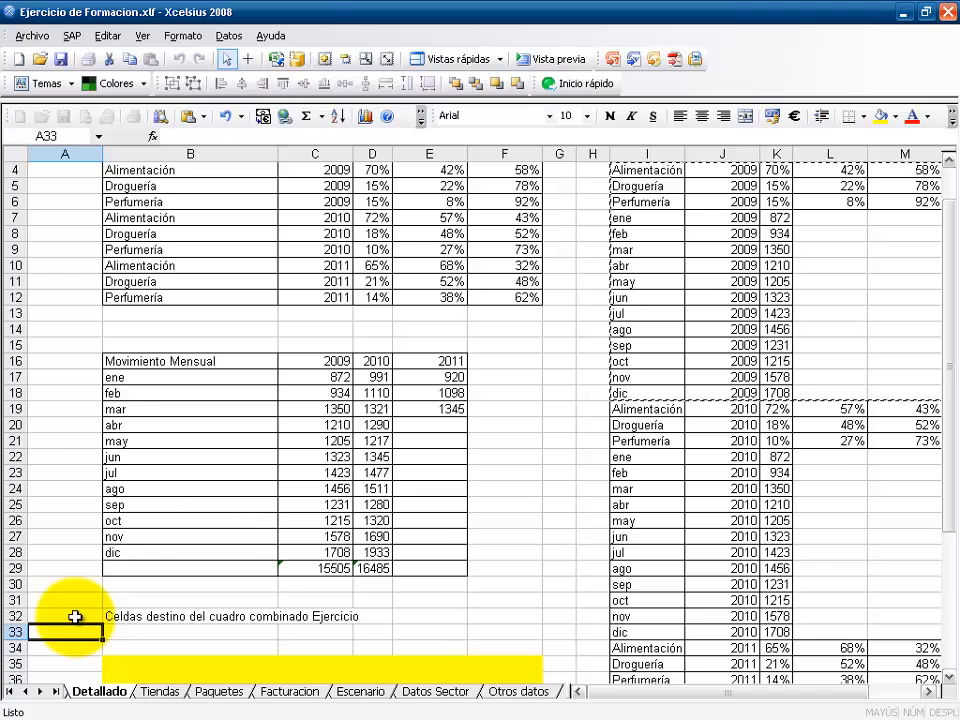
{"action": "key", "text": "Right"}
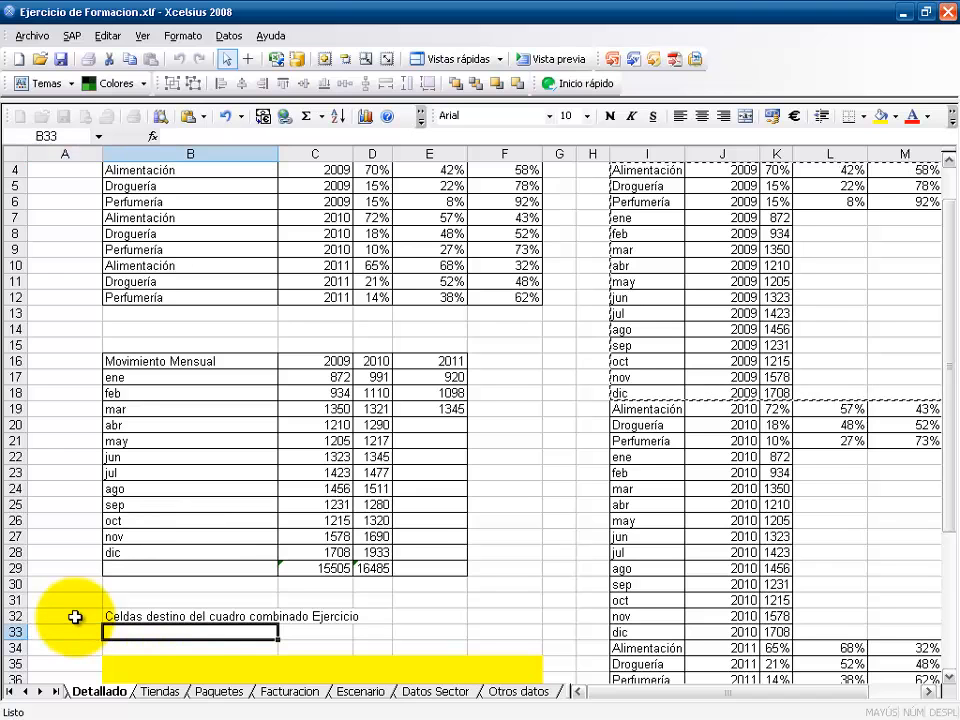
{"action": "key", "text": "ctrl+v"}
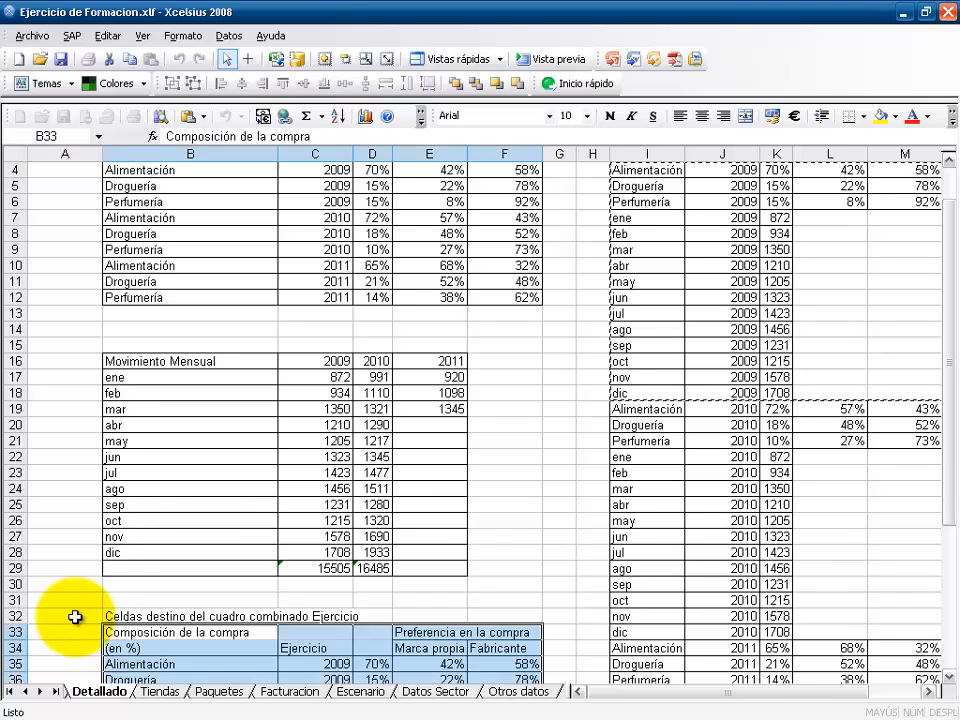
- Fill the destination block B33:F49 and its label row B32:F32 with yellow
{"action": "scroll", "coordinate": [343, 411], "scroll_direction": "down", "scroll_amount": 5}
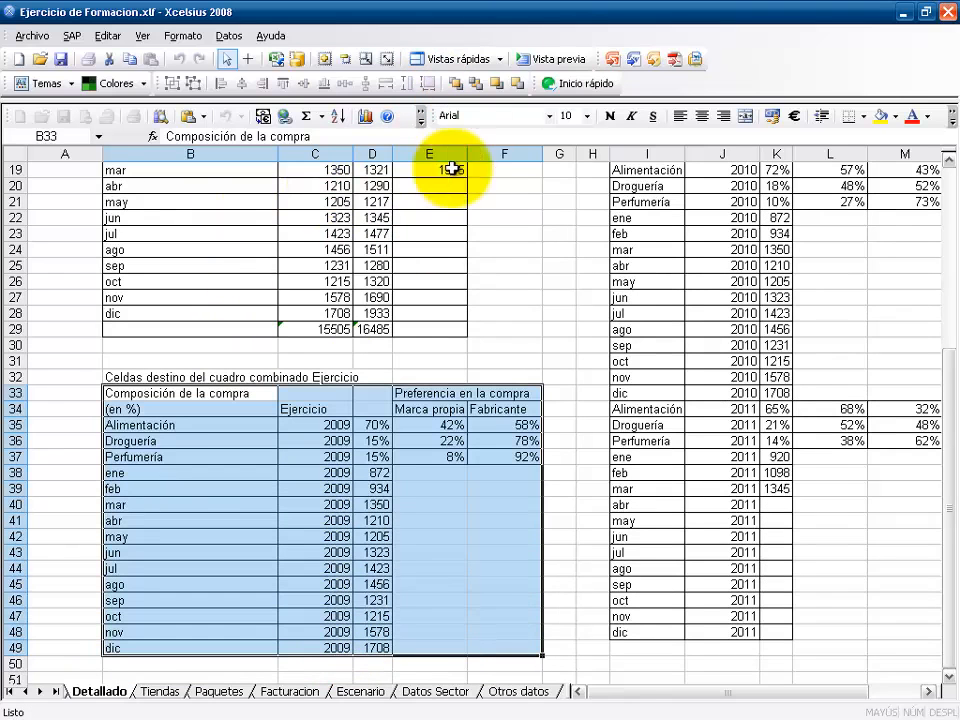
{"action": "left_click", "coordinate": [898, 118]}
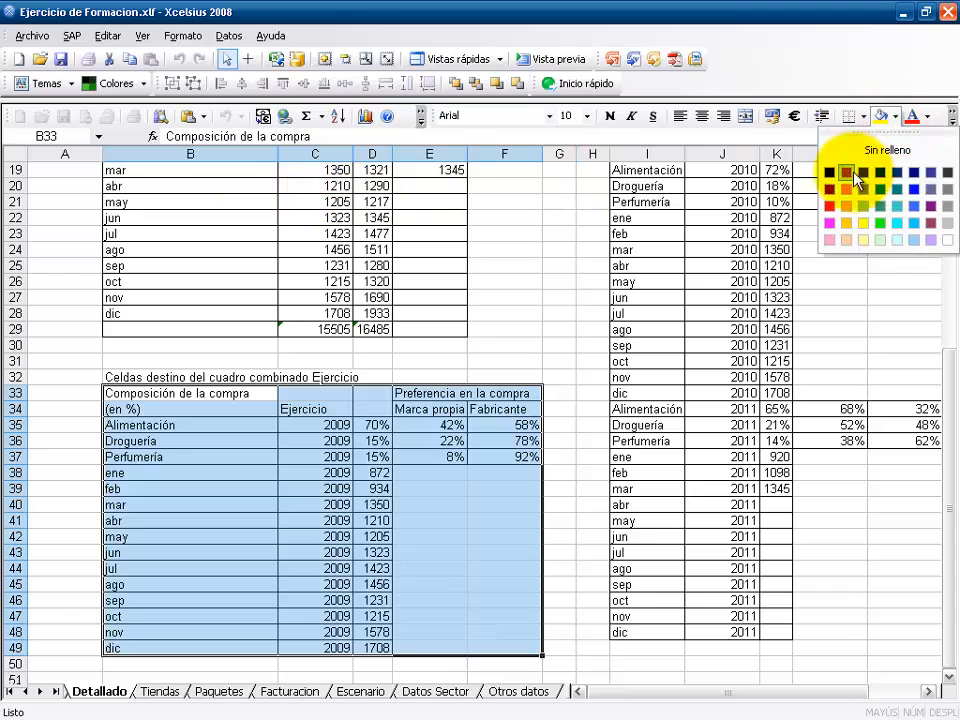
{"action": "left_click", "coordinate": [862, 232]}
{"action": "left_click_drag", "start_coordinate": [122, 375], "coordinate": [480, 373]}
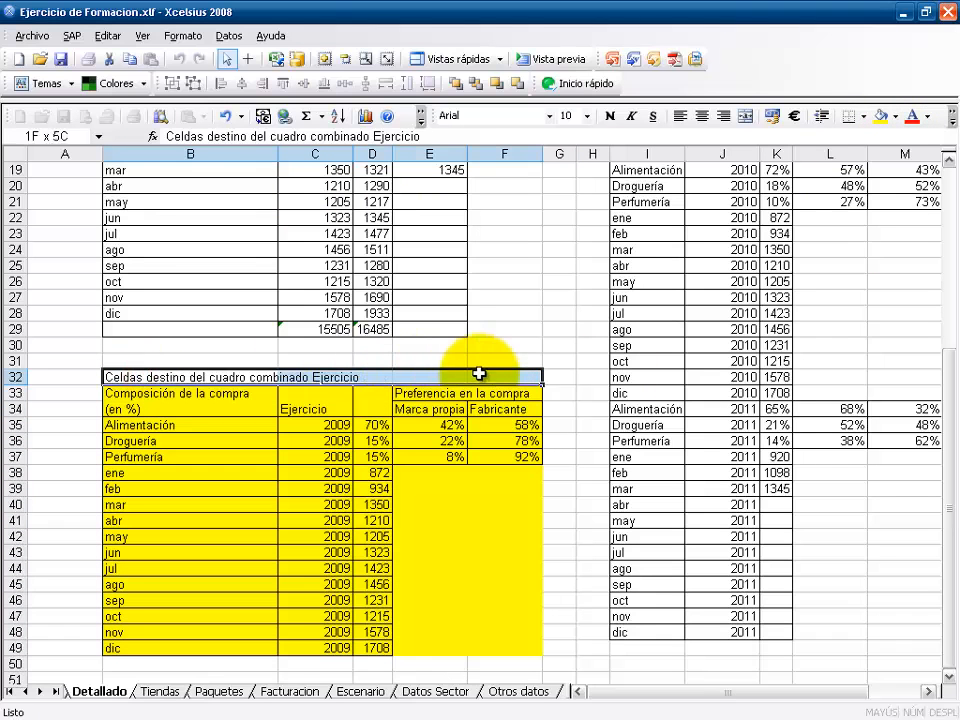
{"action": "left_click", "coordinate": [881, 116]}
{"action": "left_click", "coordinate": [286, 575]}
{"action": "left_click_drag", "start_coordinate": [124, 376], "coordinate": [515, 375]}
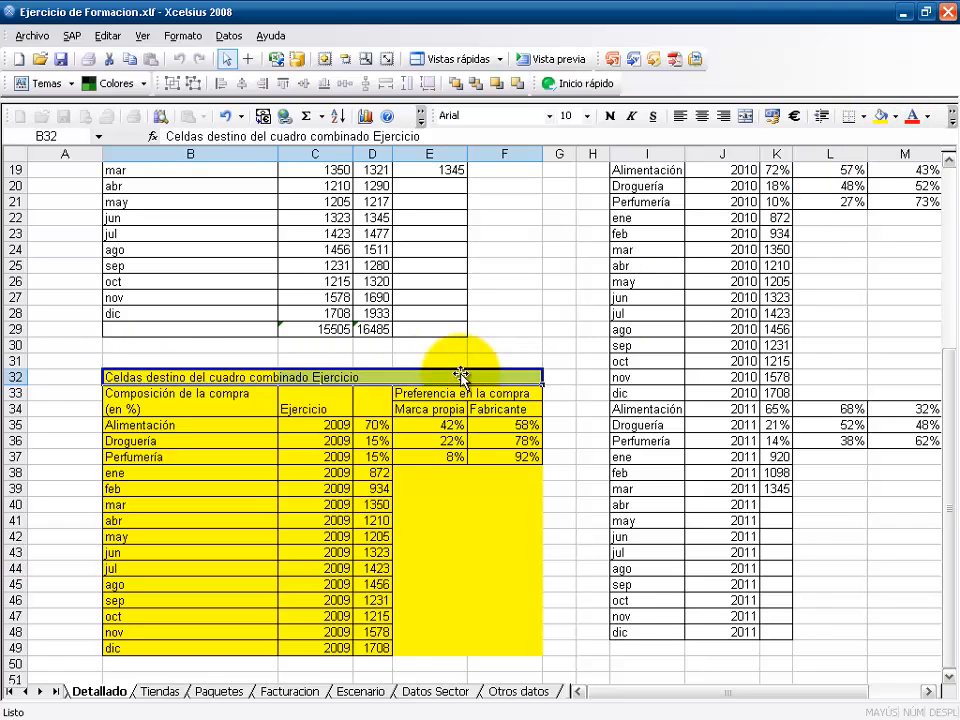
{"action": "left_click", "coordinate": [305, 507]}
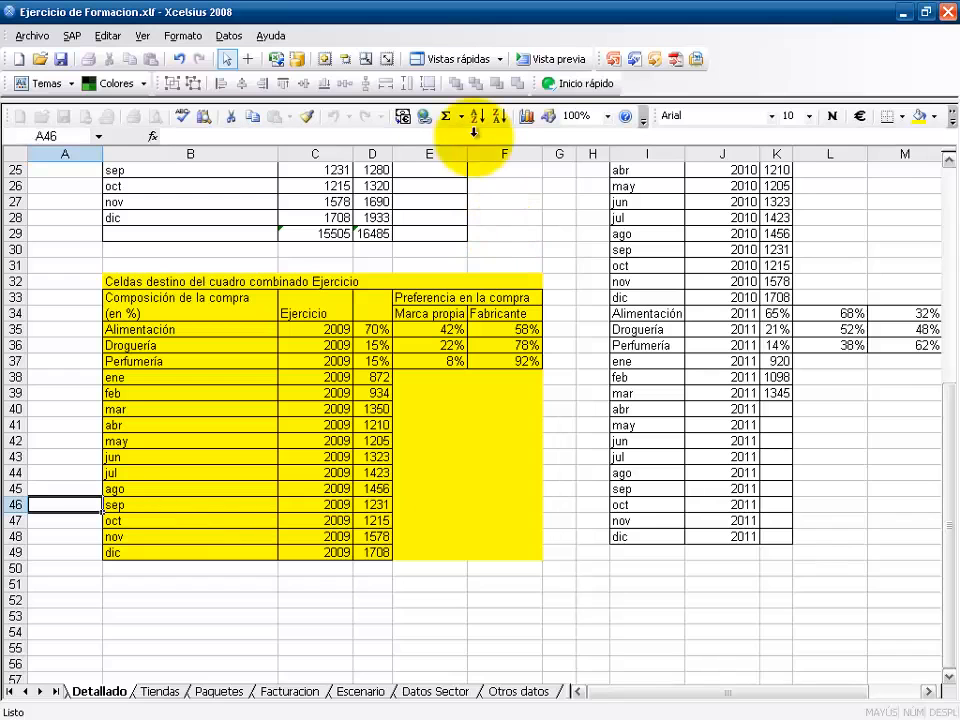
- Restore the Mi espacio de trabajo layout and place a Vista de lista component beside the Ejercicio combo box on the La Compra tab
{"action": "left_click", "coordinate": [436, 62]}
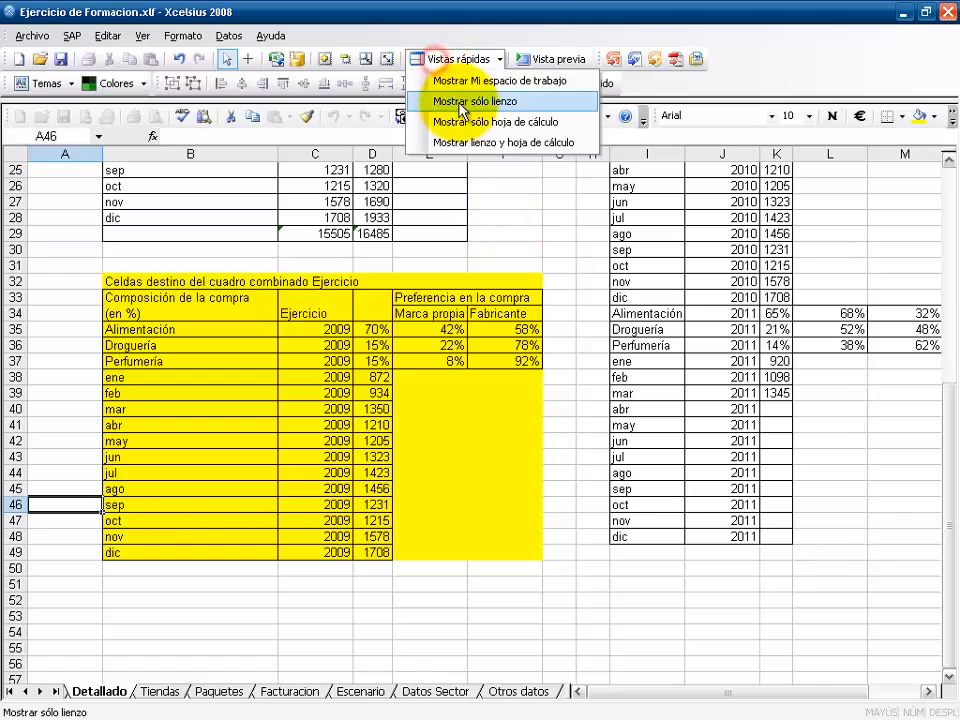
{"action": "left_click", "coordinate": [440, 81]}
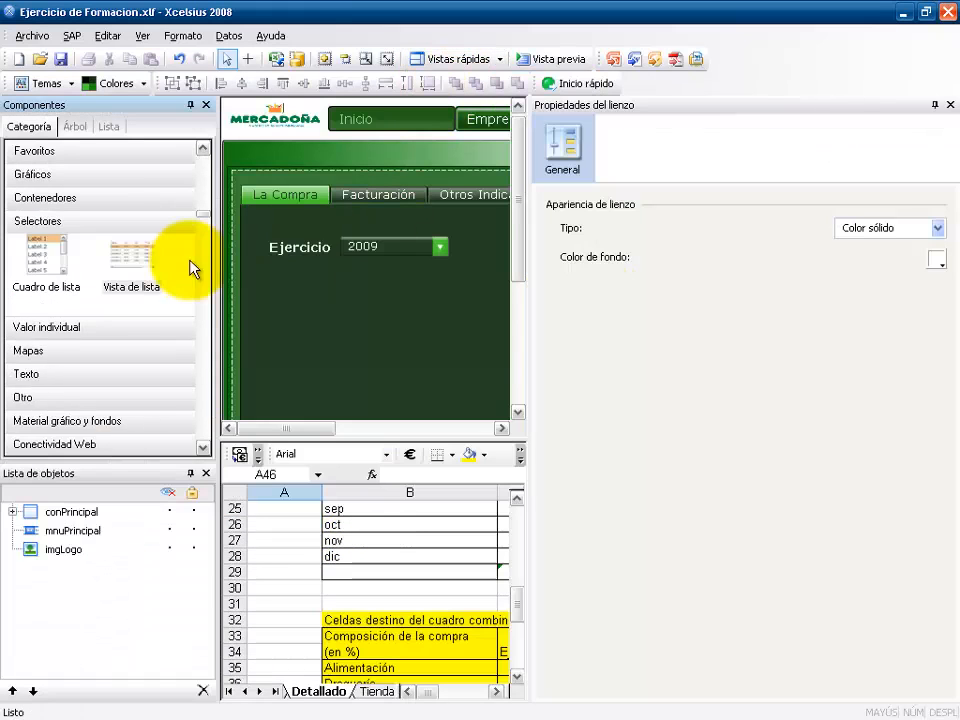
{"action": "left_click", "coordinate": [130, 265]}
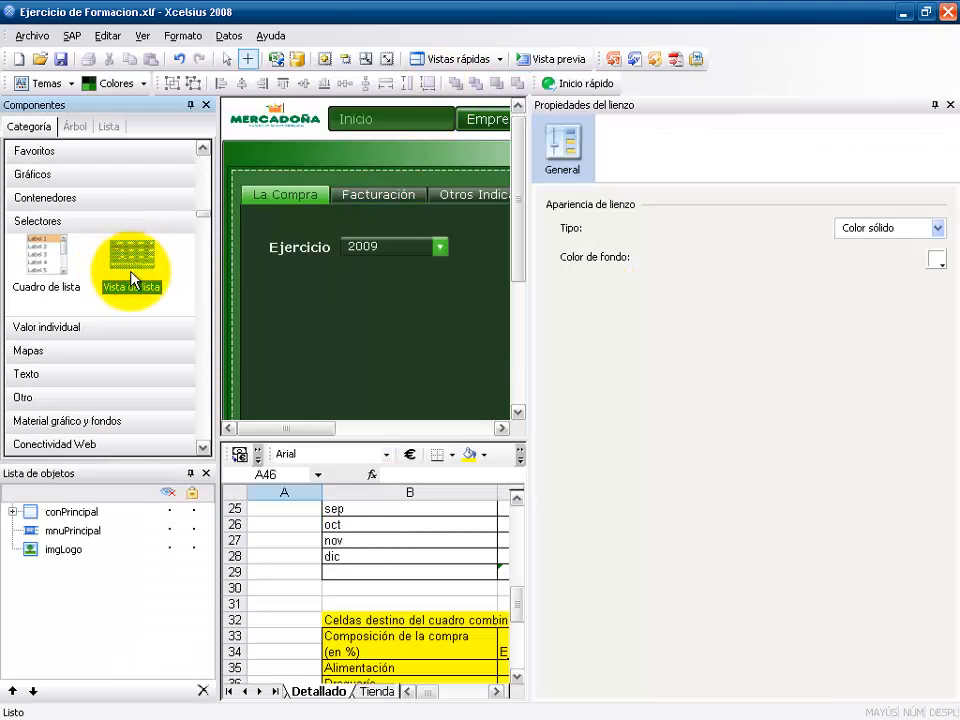
{"action": "left_click_drag", "start_coordinate": [133, 275], "coordinate": [462, 237]}
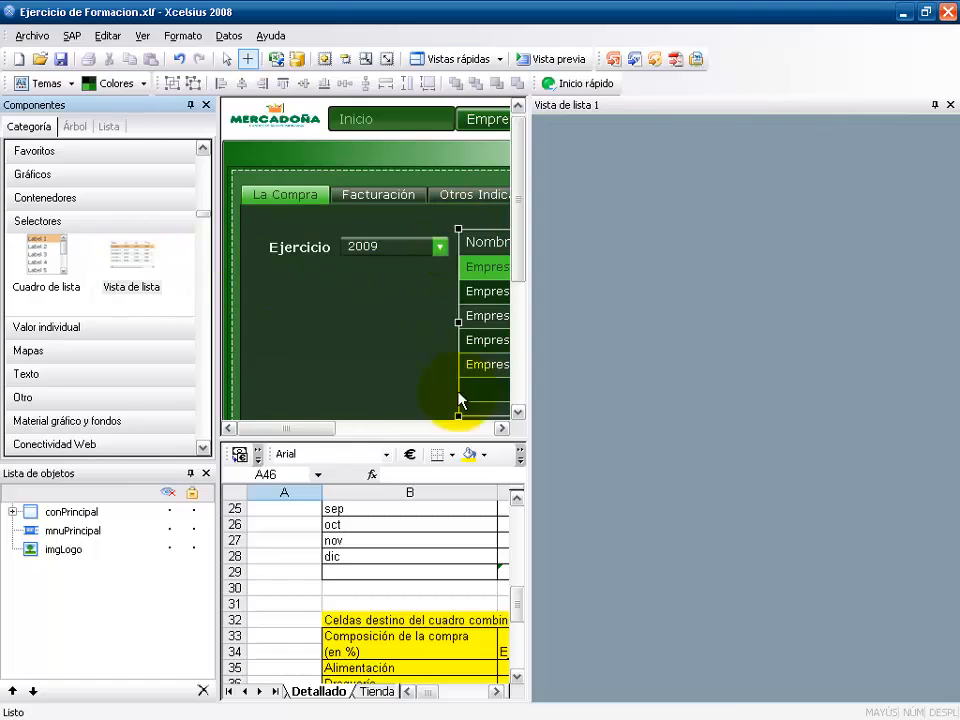
- Set the list view's display data to the range Detallado!B33:F49
{"action": "left_click_drag", "start_coordinate": [313, 430], "coordinate": [427, 442]}
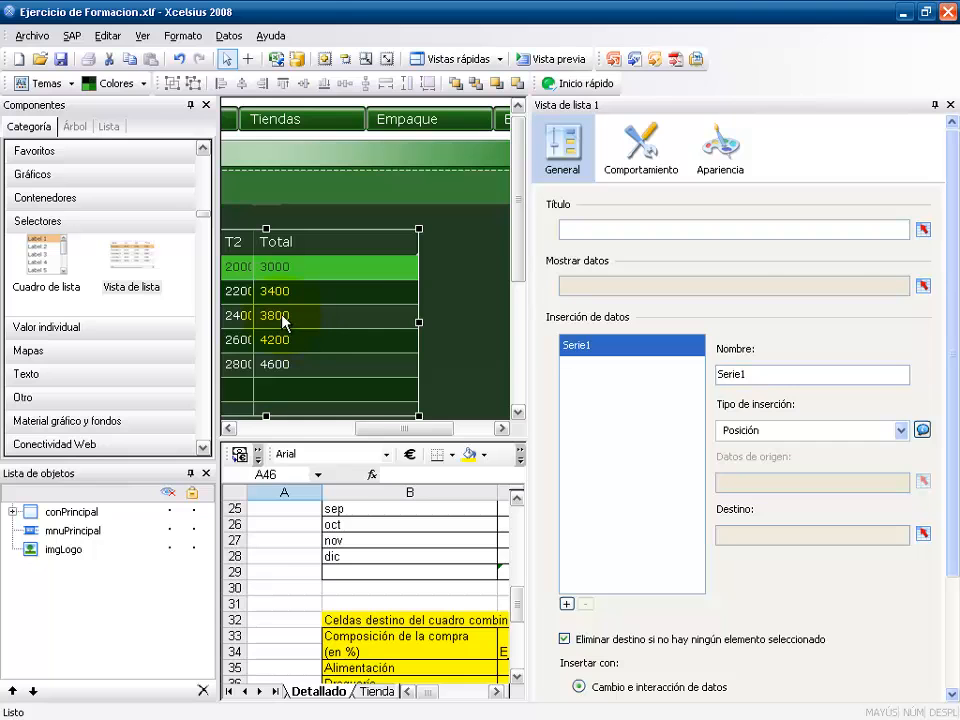
{"action": "left_click", "coordinate": [921, 286]}
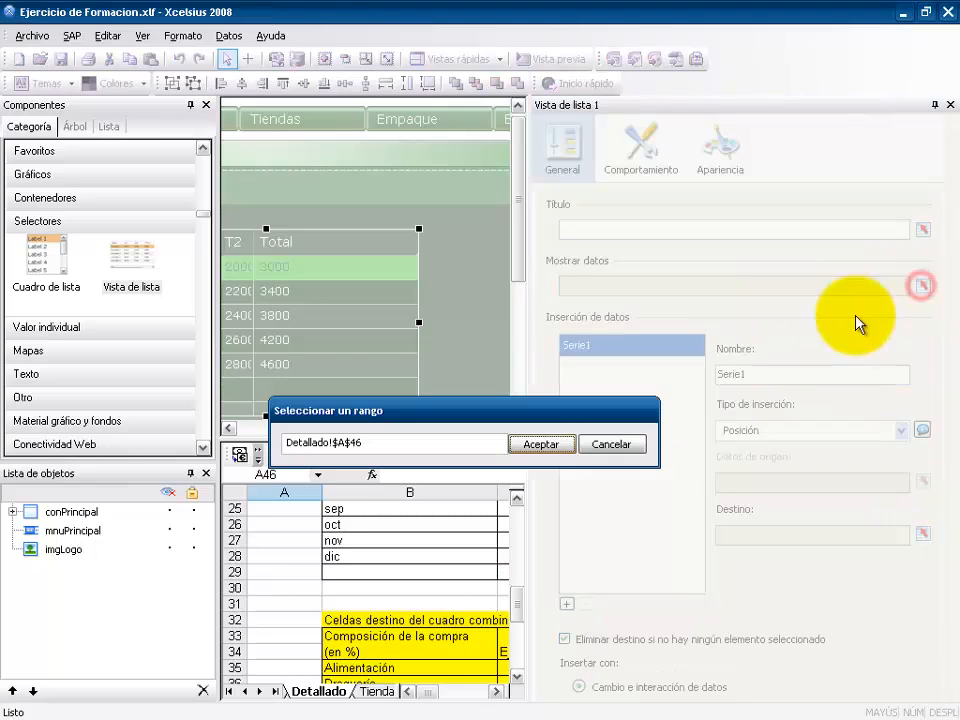
{"action": "left_click", "coordinate": [352, 651]}
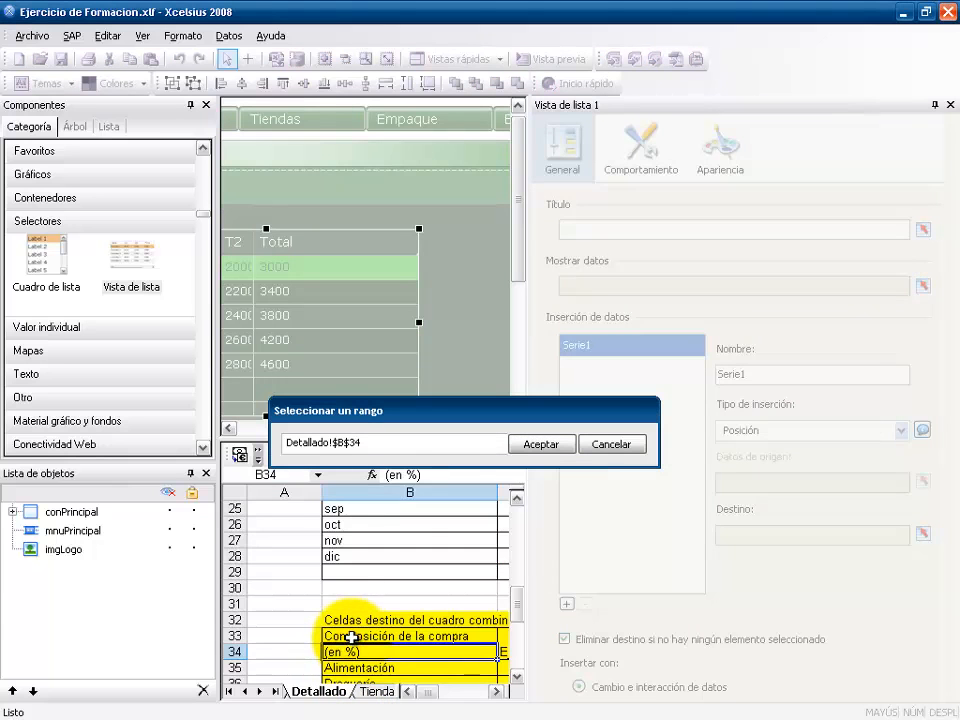
{"action": "left_click", "coordinate": [353, 637]}
{"action": "left_click_drag", "start_coordinate": [356, 636], "coordinate": [356, 636]}
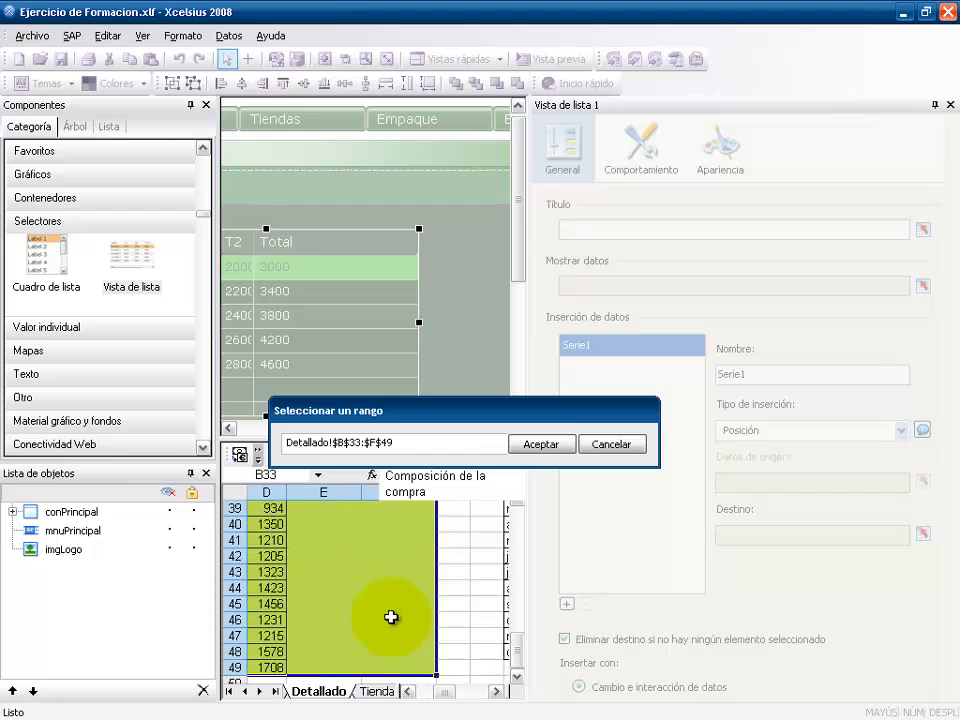
{"action": "left_click", "coordinate": [541, 444]}
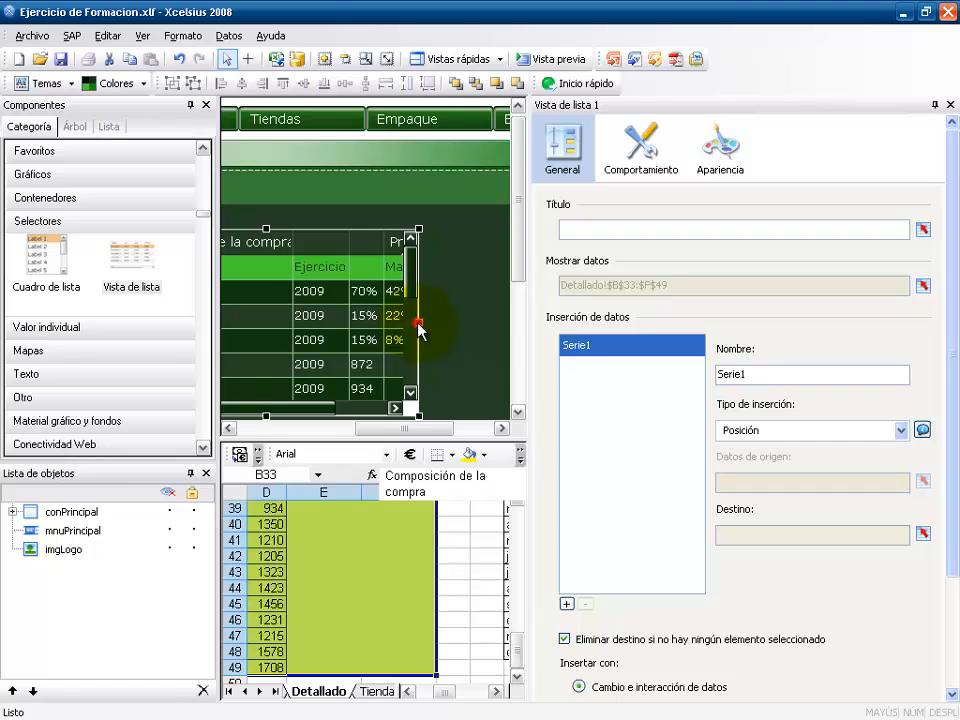
- Enlarge the list view in width and height on the La Compra tab, widening the canvas area for room
{"action": "left_click_drag", "start_coordinate": [418, 325], "coordinate": [478, 323]}
{"action": "left_click_drag", "start_coordinate": [528, 266], "coordinate": [738, 285]}
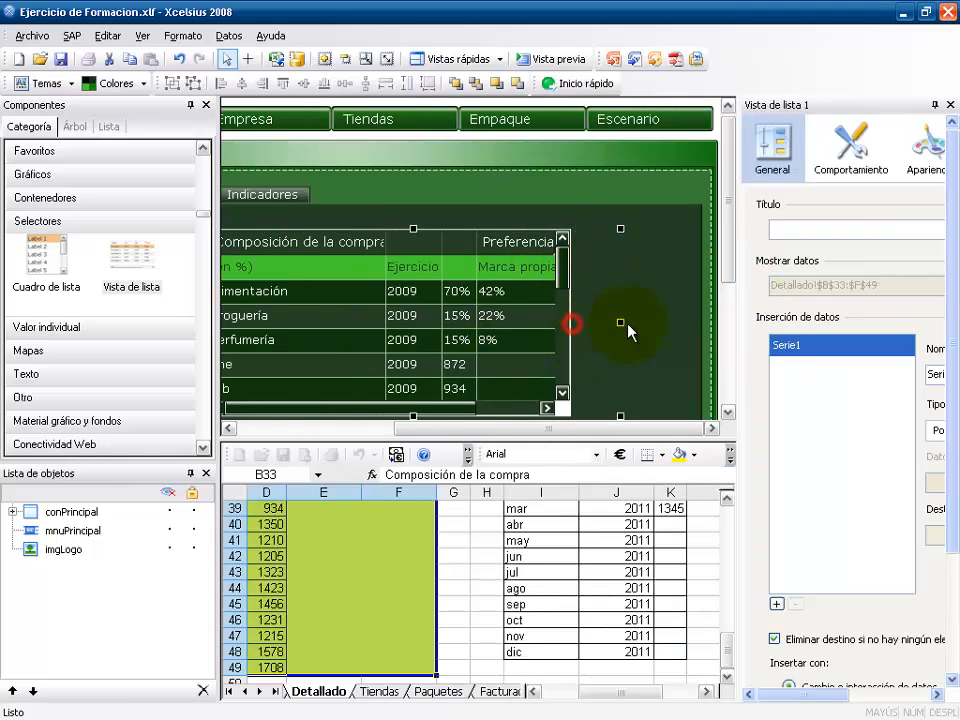
{"action": "left_click_drag", "start_coordinate": [629, 332], "coordinate": [688, 336]}
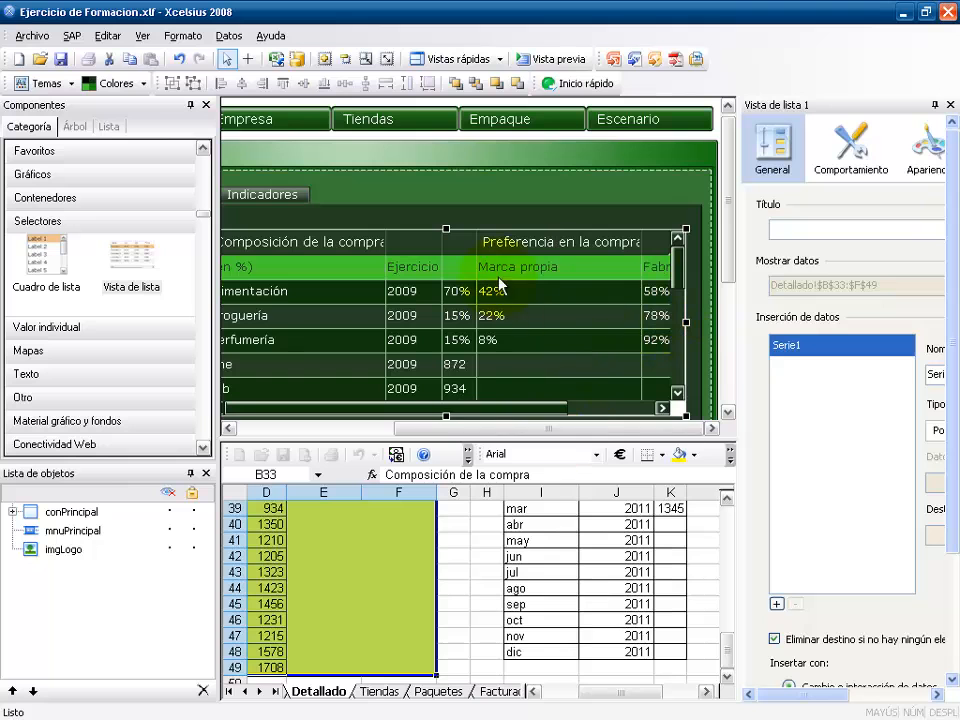
{"action": "left_click_drag", "start_coordinate": [732, 248], "coordinate": [733, 343]}
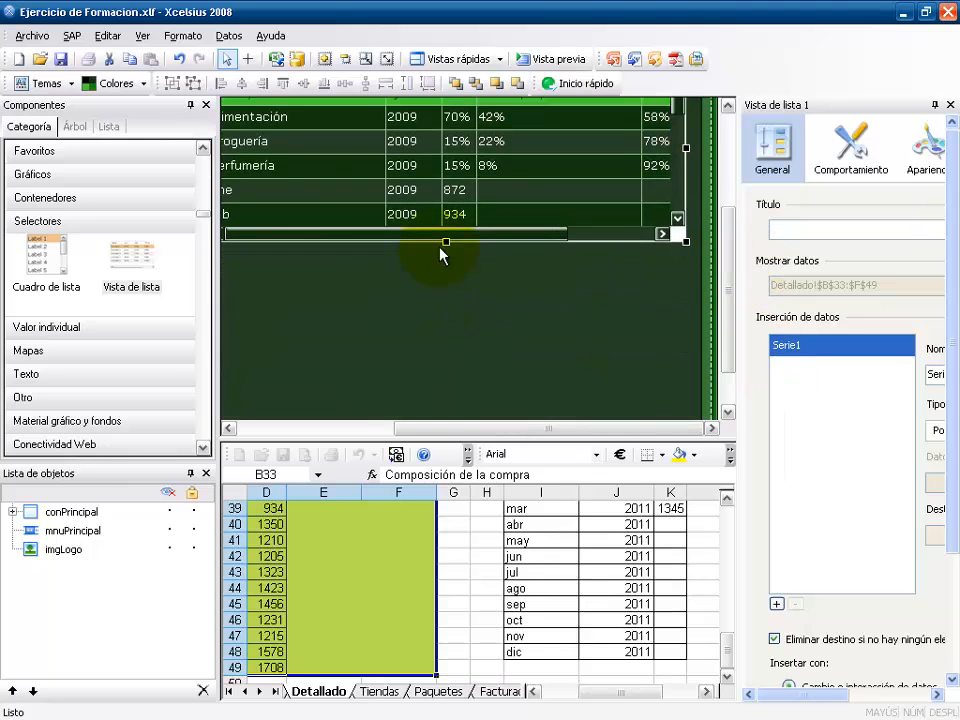
{"action": "left_click_drag", "start_coordinate": [450, 318], "coordinate": [450, 355]}
- Preview the dashboard's Empresa section and test the Ejercicio combo box with 2010 and 2011, then return to the design view
{"action": "left_click", "coordinate": [540, 60]}
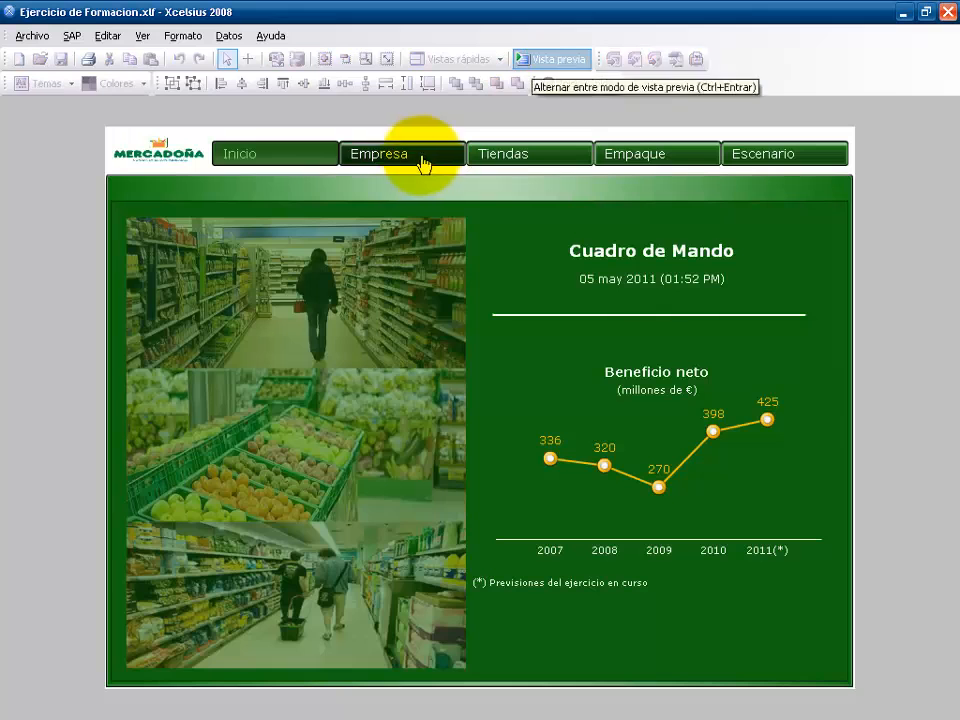
{"action": "left_click", "coordinate": [388, 160]}
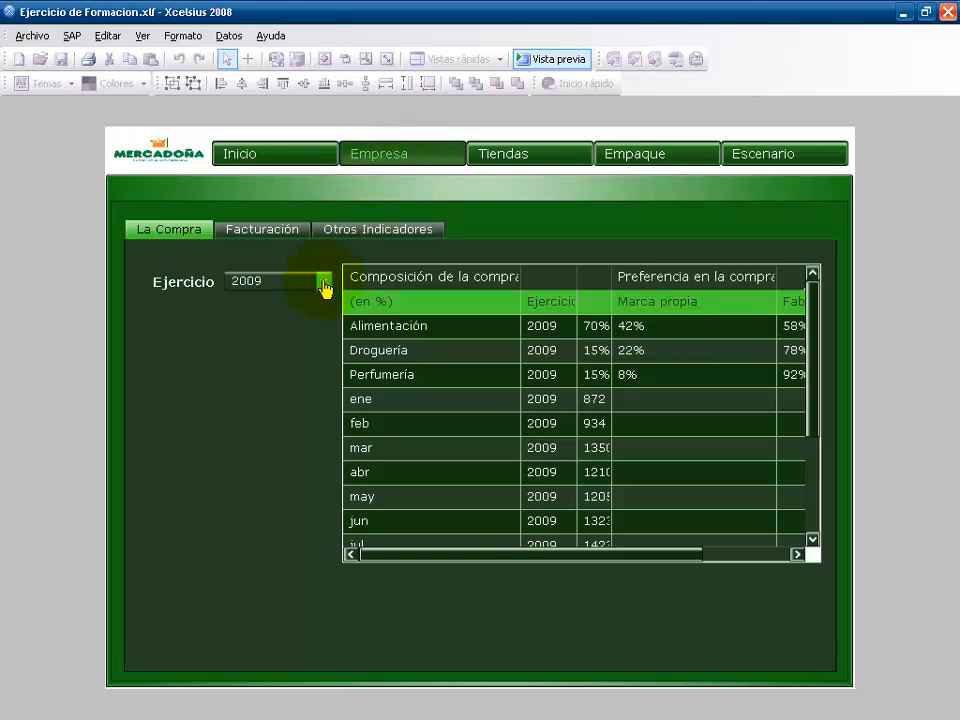
{"action": "left_click", "coordinate": [323, 283]}
{"action": "left_click", "coordinate": [286, 339]}
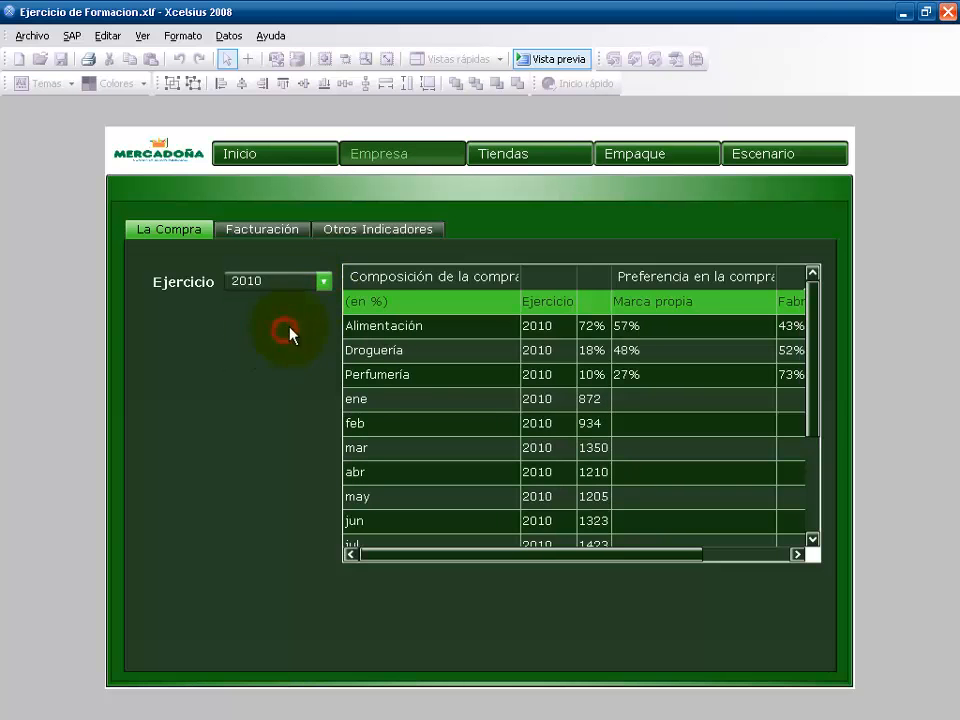
{"action": "left_click", "coordinate": [322, 283]}
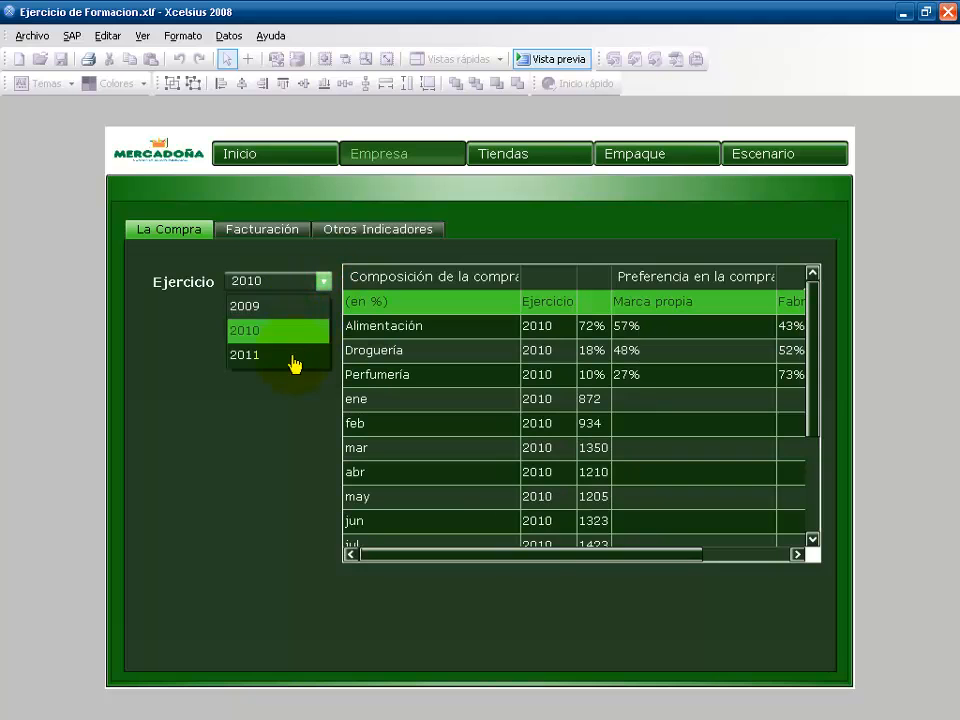
{"action": "left_click", "coordinate": [294, 358]}
{"action": "left_click", "coordinate": [323, 282]}
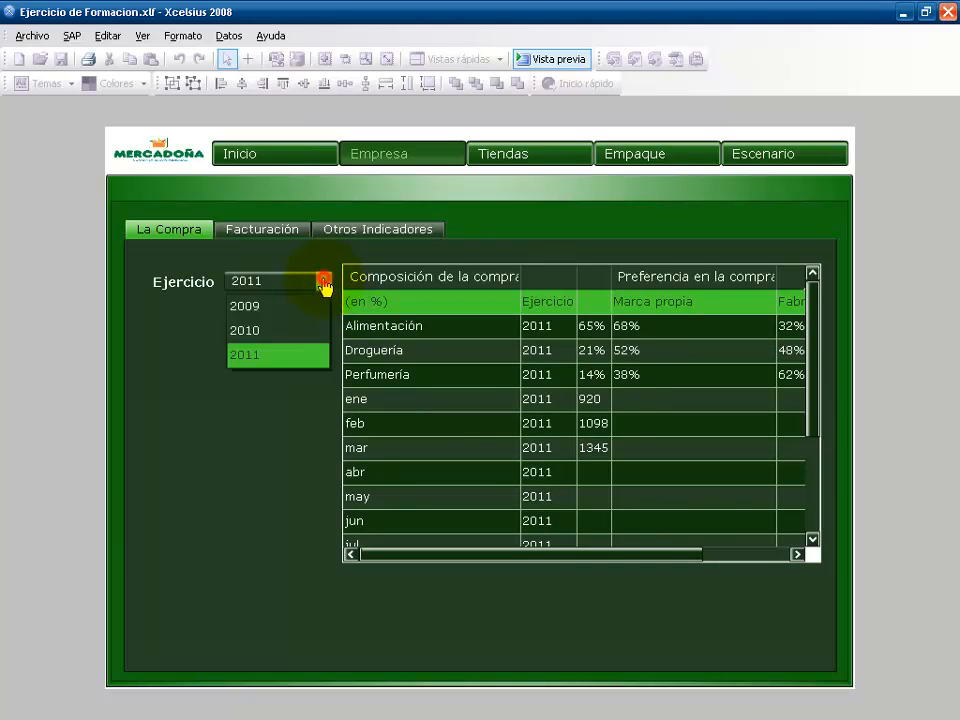
{"action": "left_click", "coordinate": [297, 331]}
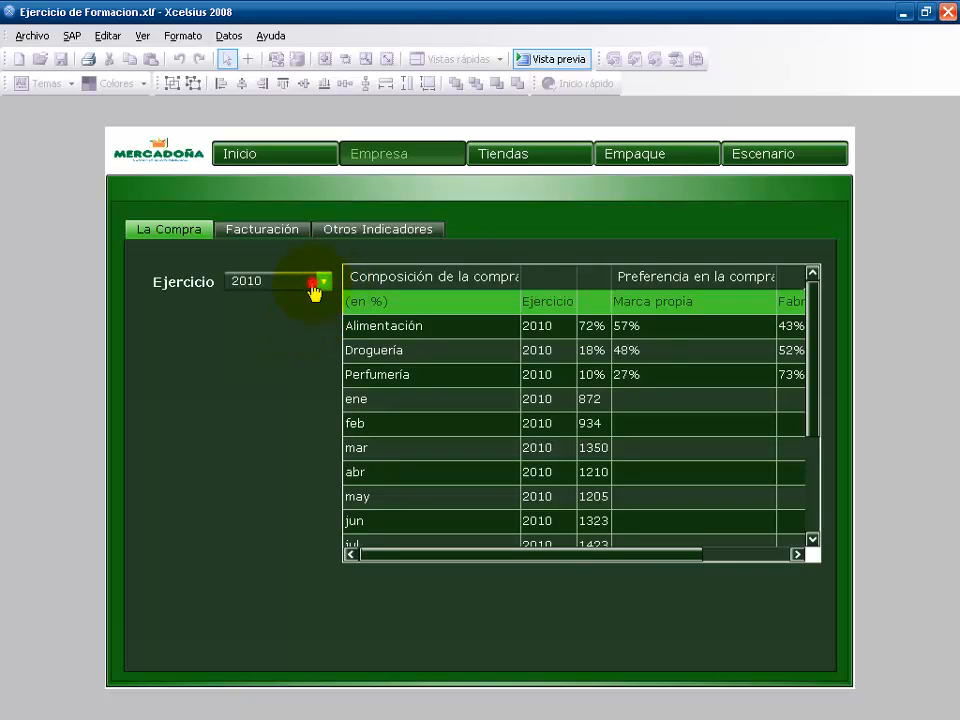
{"action": "left_click", "coordinate": [527, 60]}
- Delete the test list view from the La Compra tab
{"action": "right_click", "coordinate": [512, 161]}
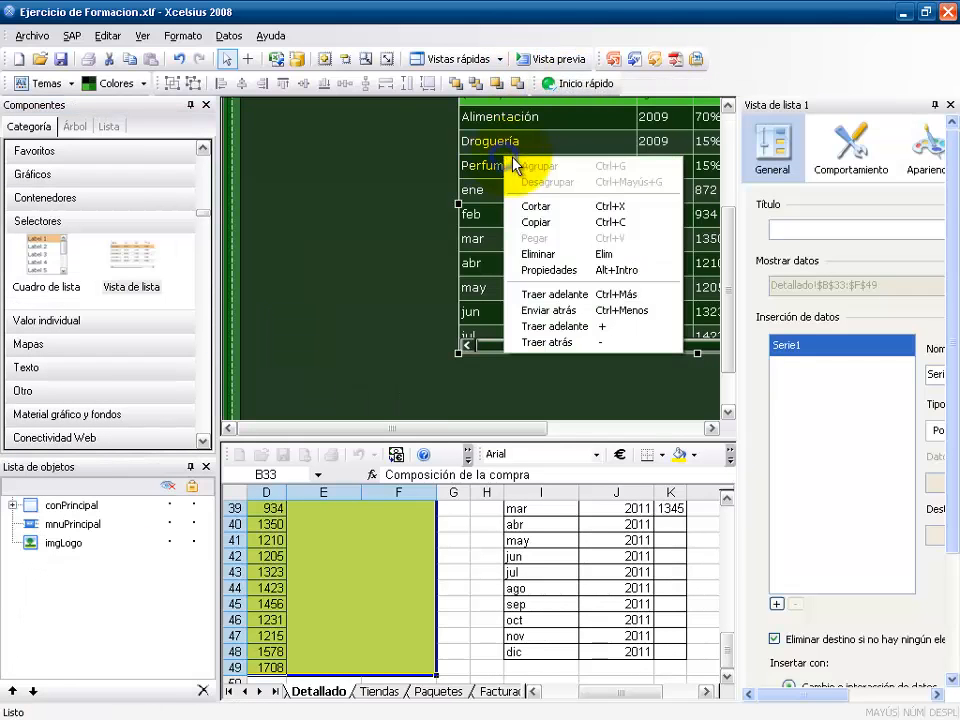
{"action": "left_click", "coordinate": [531, 255]}
{"action": "left_click_drag", "start_coordinate": [729, 261], "coordinate": [729, 158]}
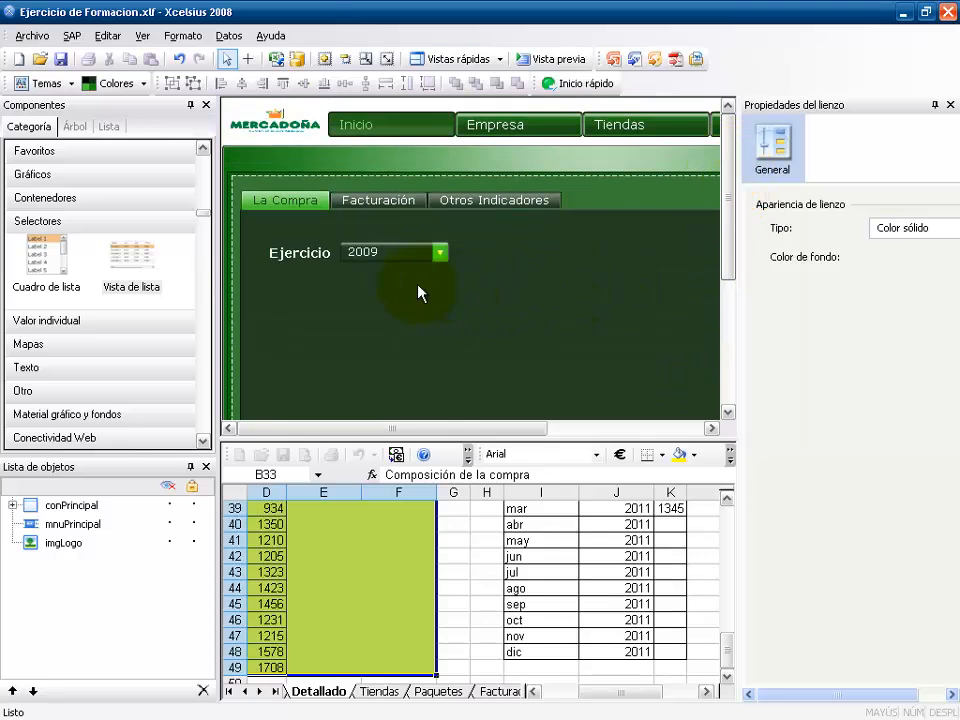